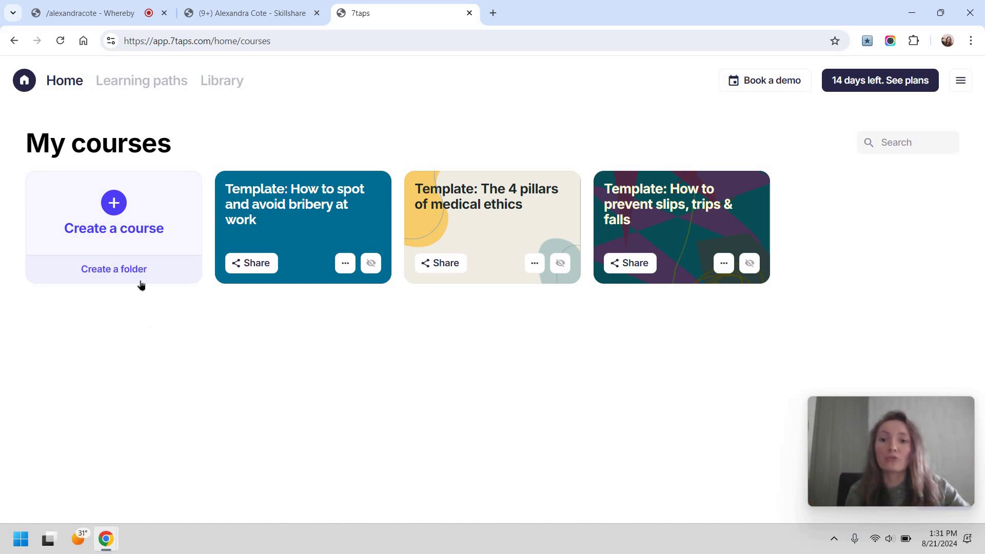
Step: Create a new folder named "Marketing courses" without a description
left_click(117, 272)
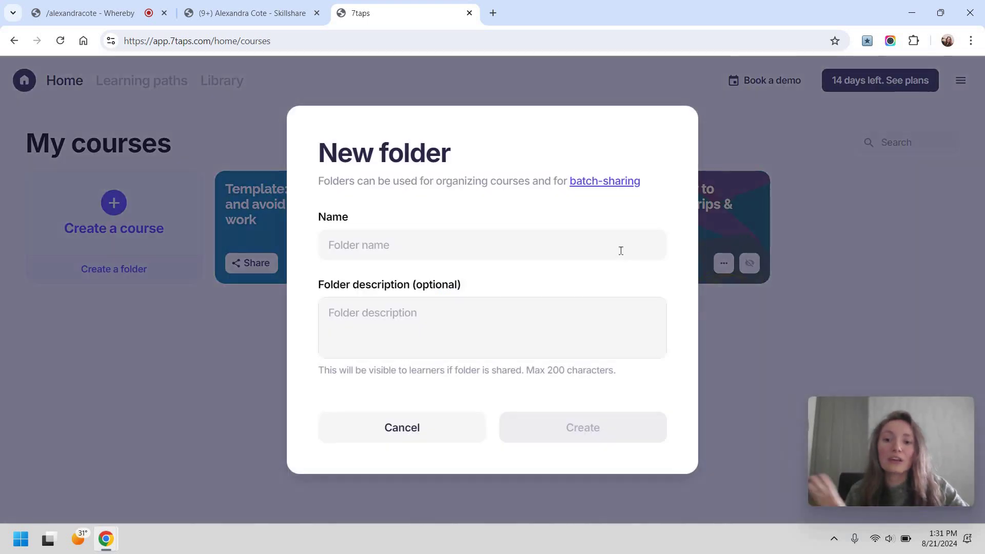
left_click(621, 251)
type("Market")
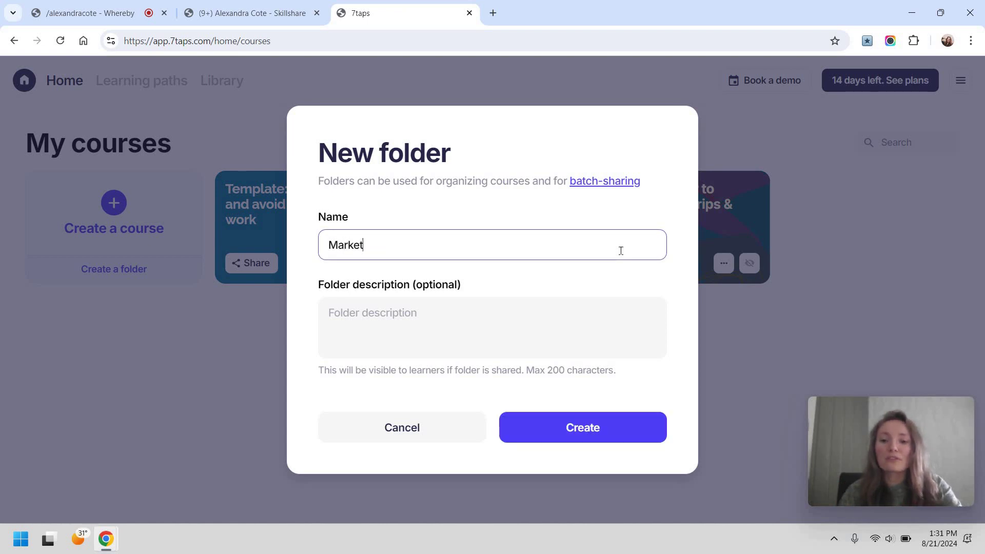
type("ing courses")
key("Return")
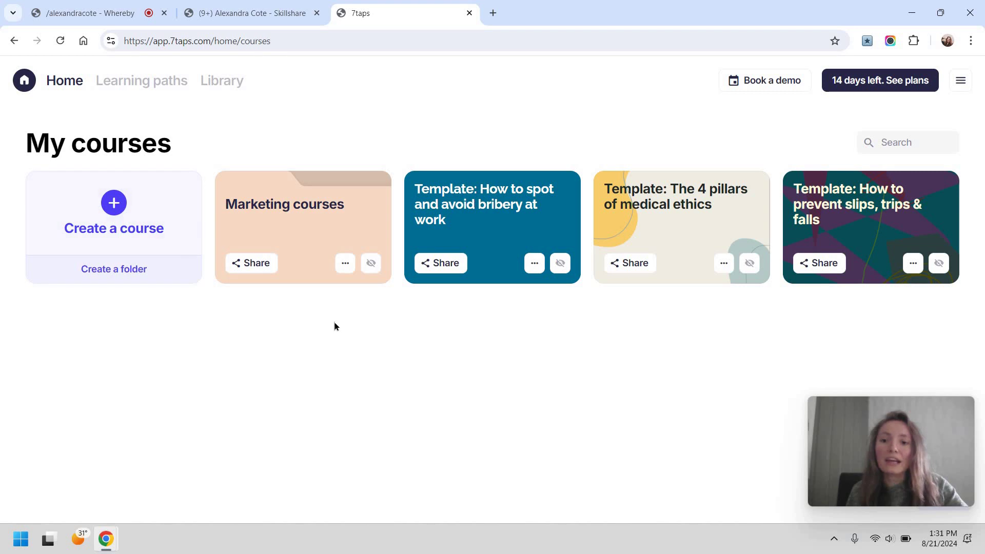
Step: Open the Marketing courses folder and create a new mini-course from scratch inside it, consulting the Skillshare class list for a topic
left_click(379, 264)
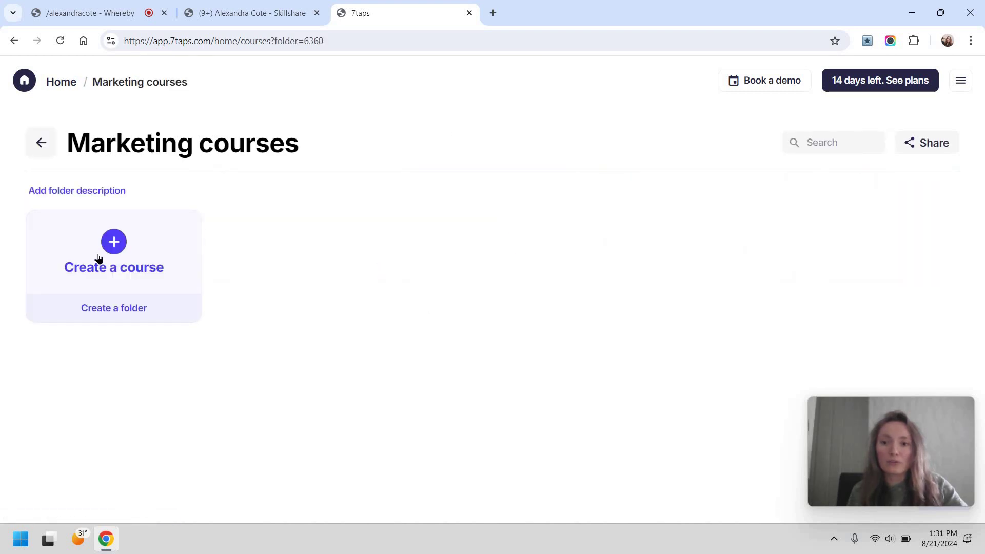
left_click(435, 266)
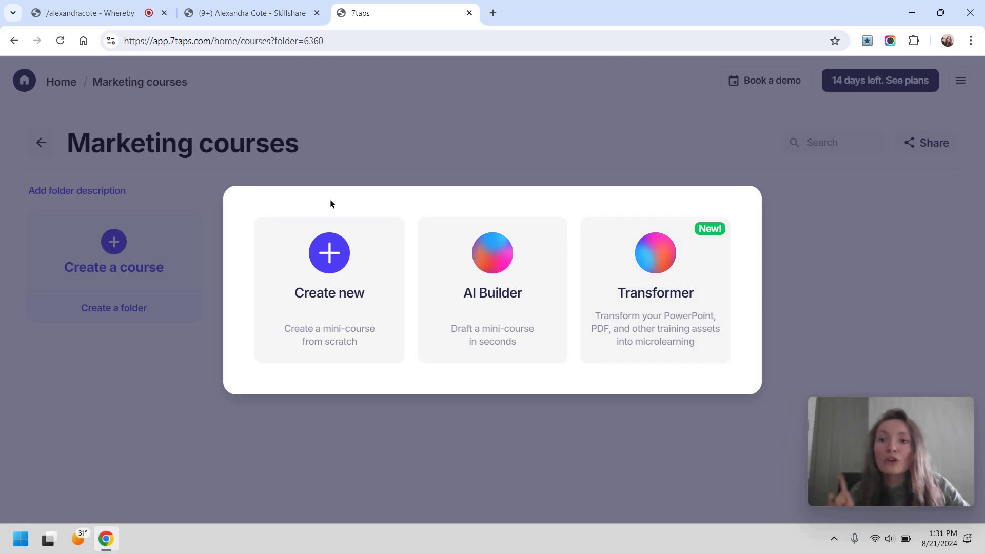
key("ctrl+shift+Tab")
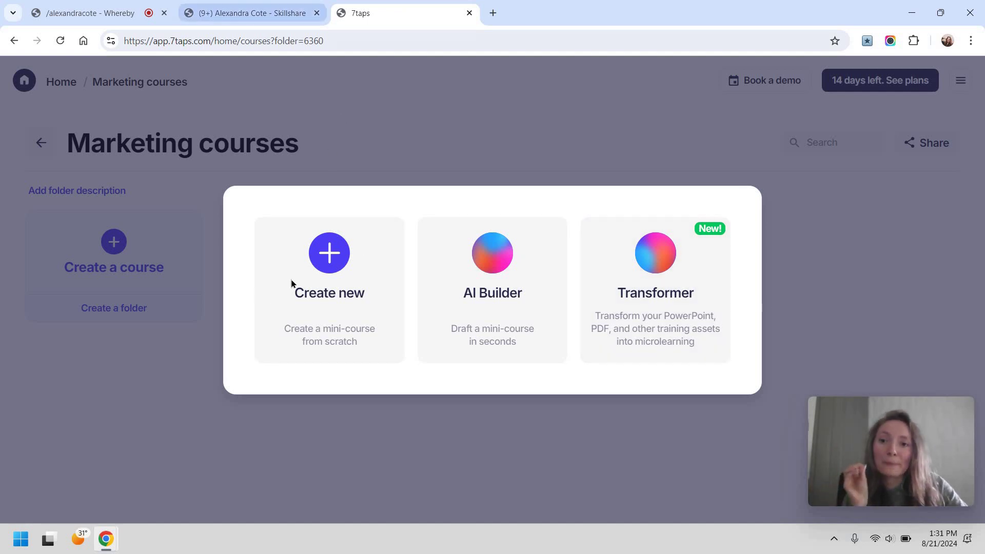
scroll(567, 281, "up", 1)
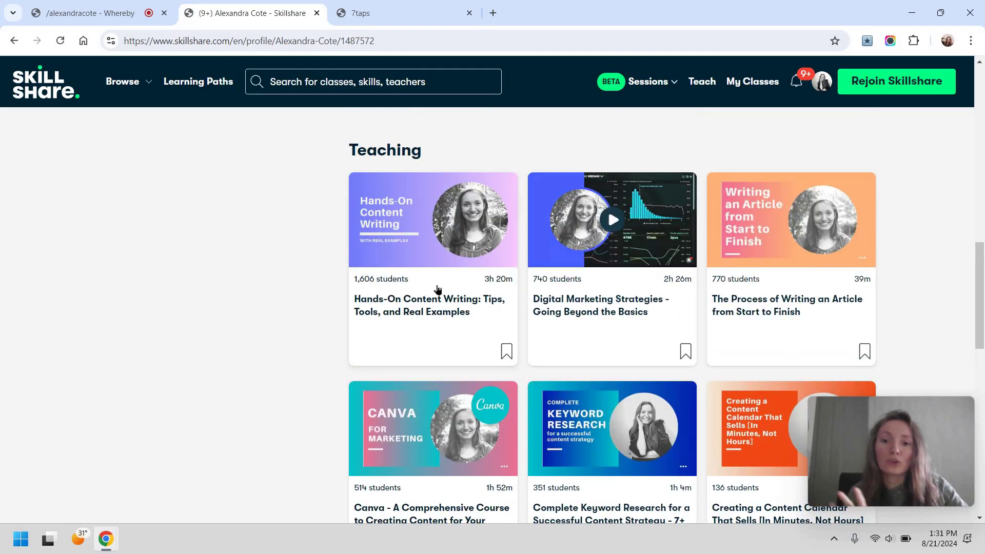
key("ctrl+Tab")
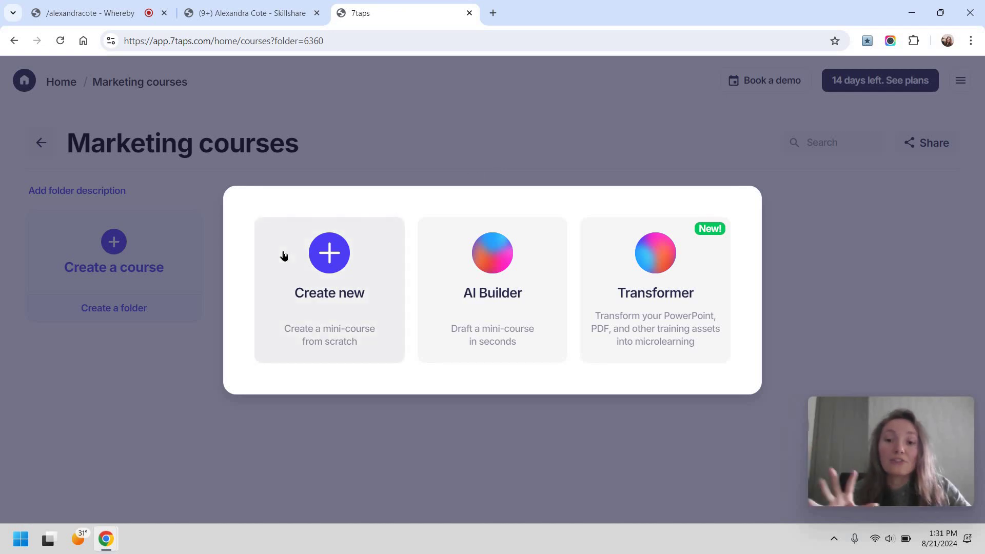
left_click(403, 199)
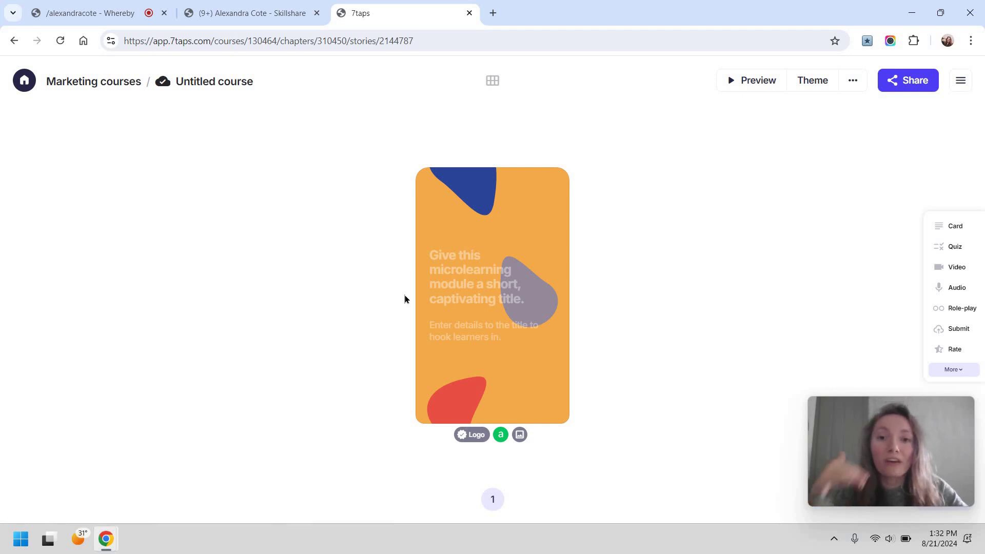
Step: Title the cover card "Hands-on content writing course" and give it the detail text "Learn how to write for our blog!"
left_click(451, 254)
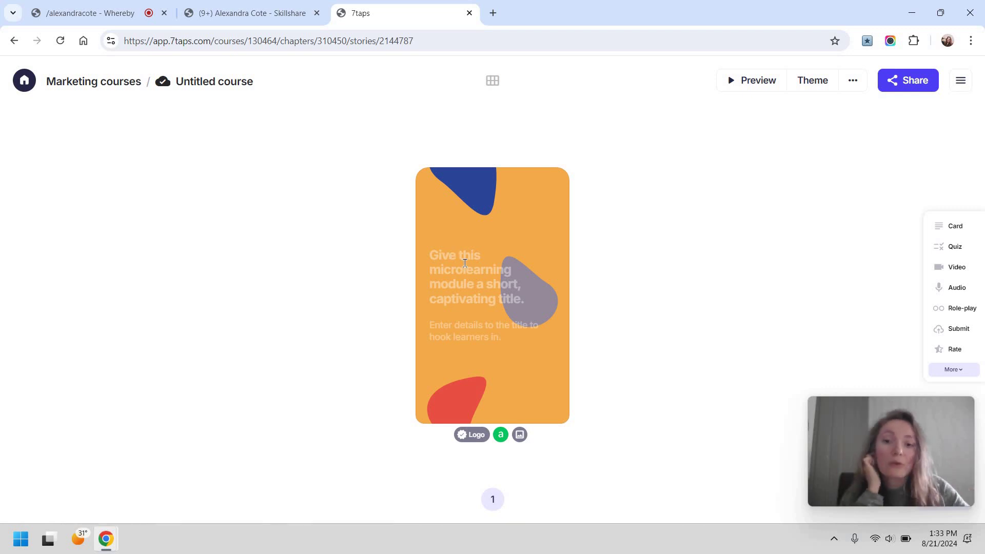
key("ctrl+shift+Tab")
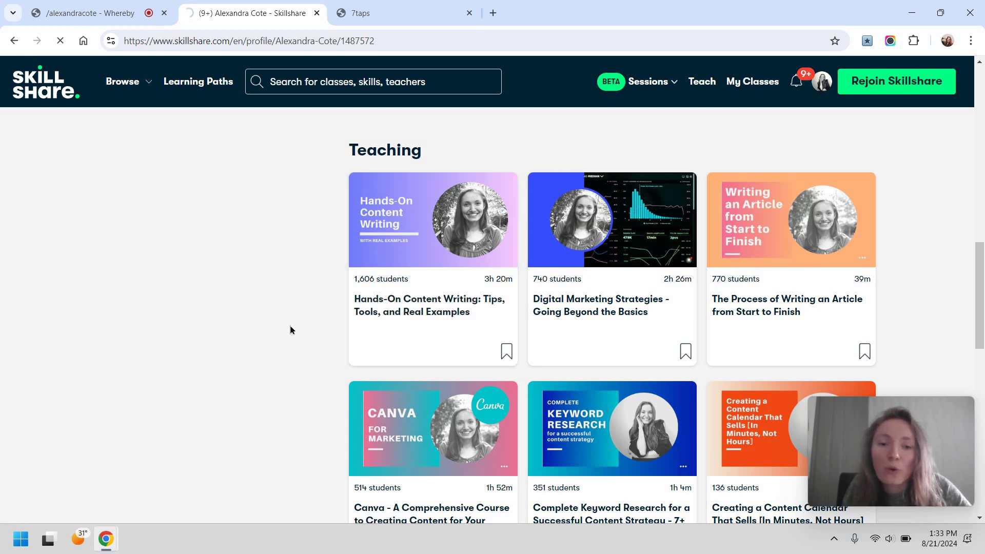
scroll(419, 121, "down", 3)
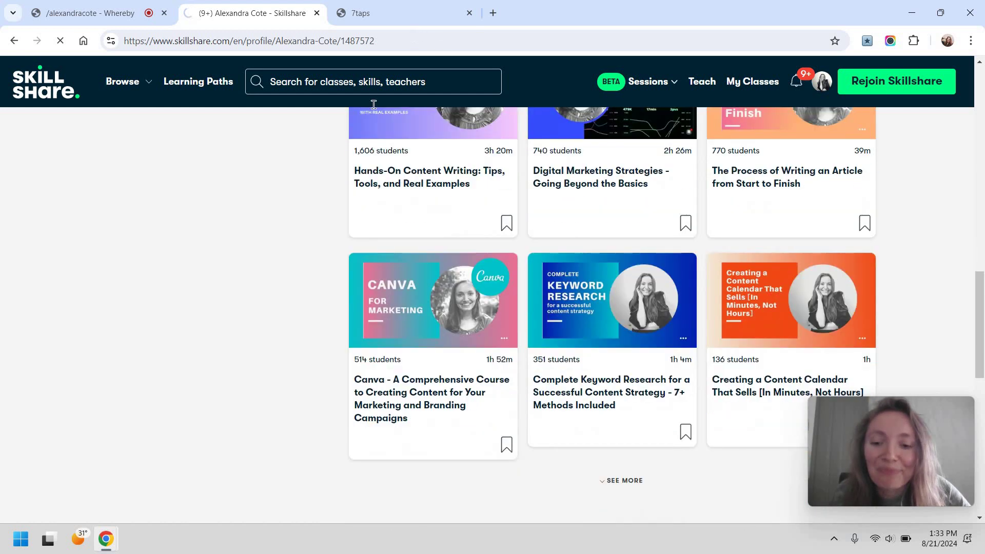
key("ctrl+Tab")
type("Hands-on ")
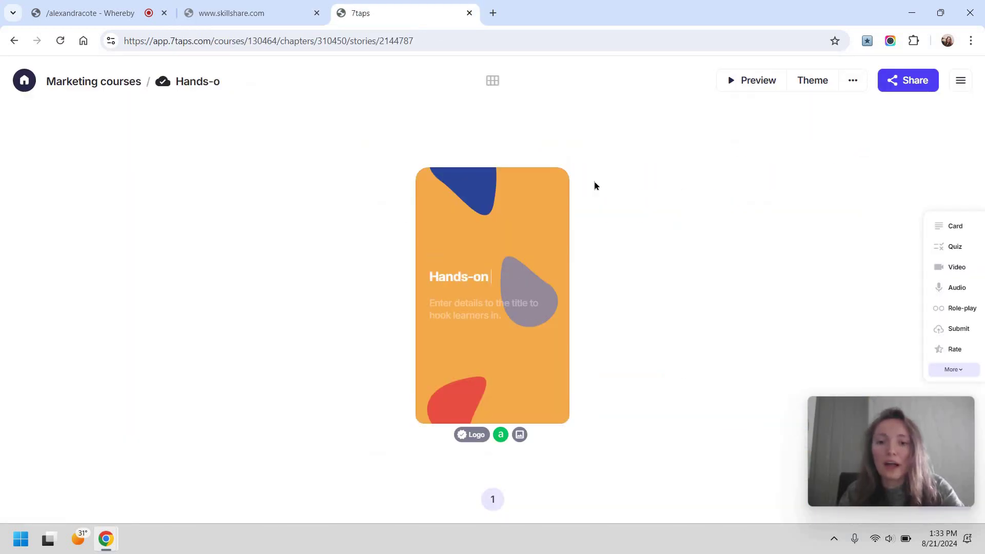
type("content writing course")
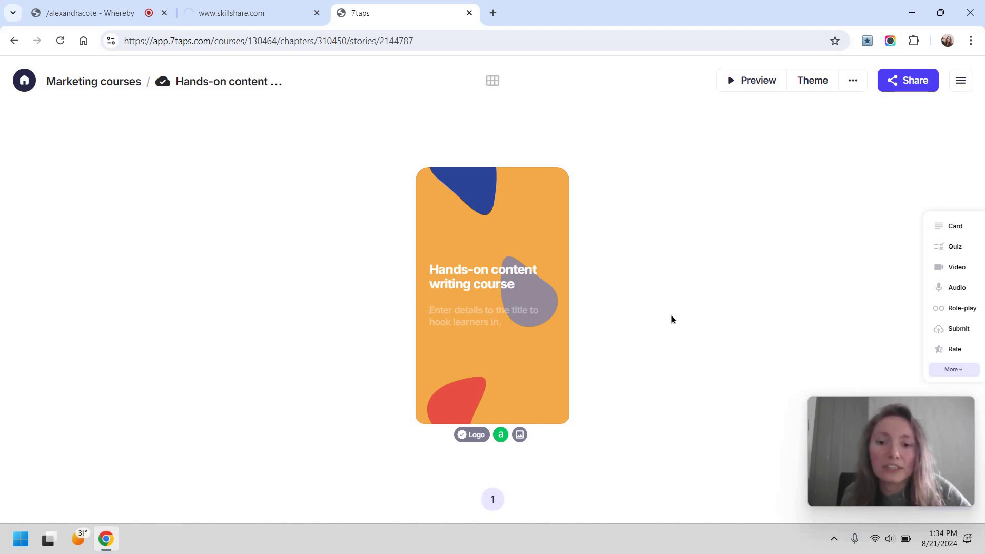
type("Learn ho")
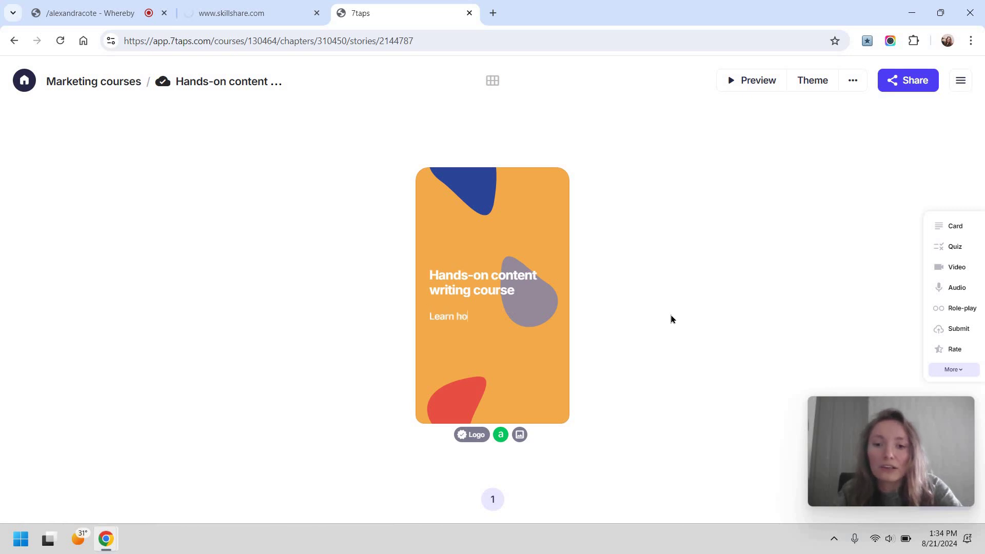
type("w to write for our blog!")
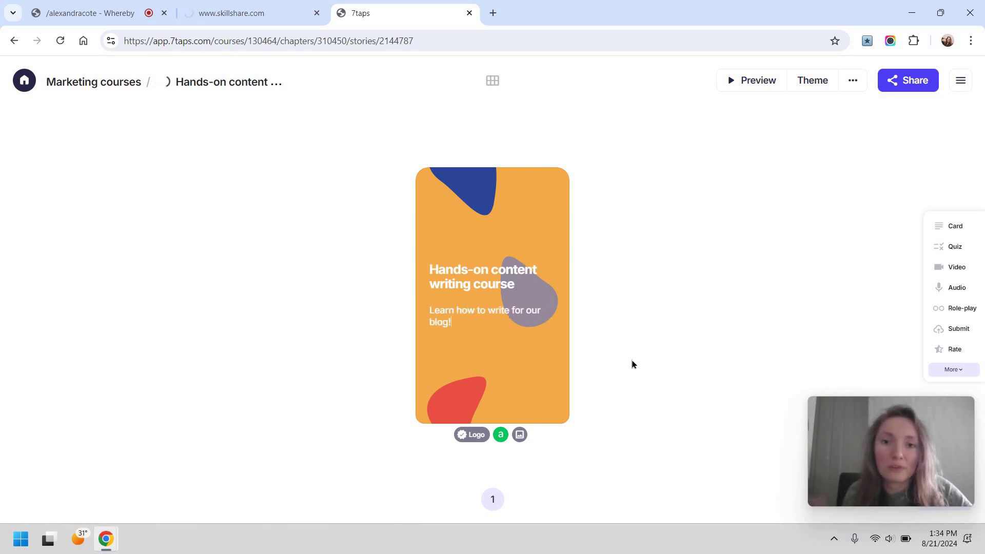
Step: Add the content company logo to the cover card and set the red Elmo GIF from the media library as its background
left_click(471, 434)
left_click(514, 327)
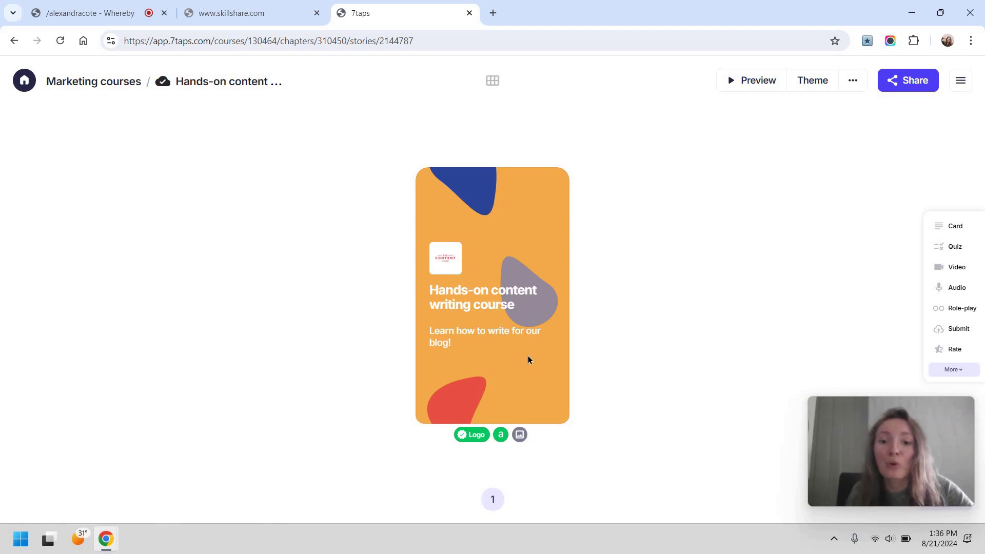
left_click(520, 435)
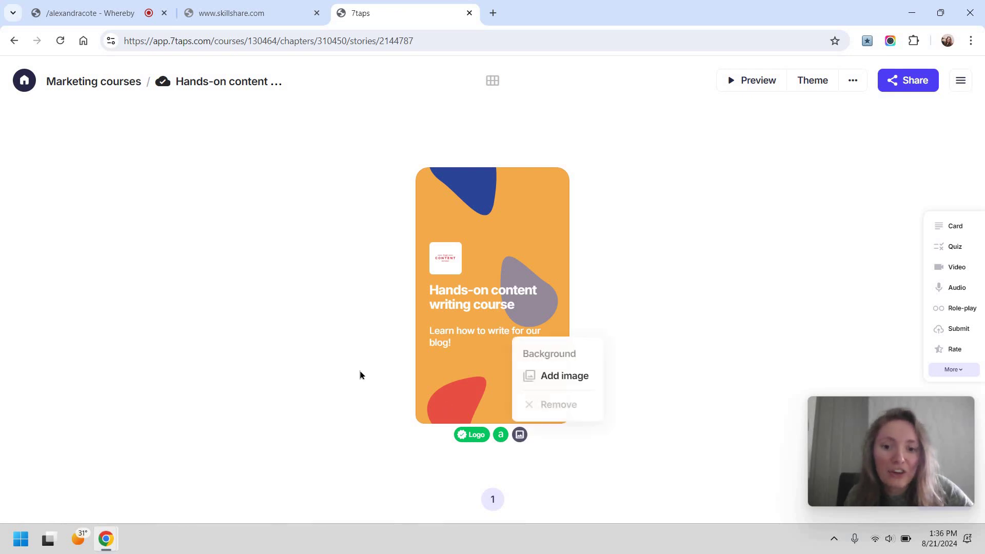
left_click(521, 437)
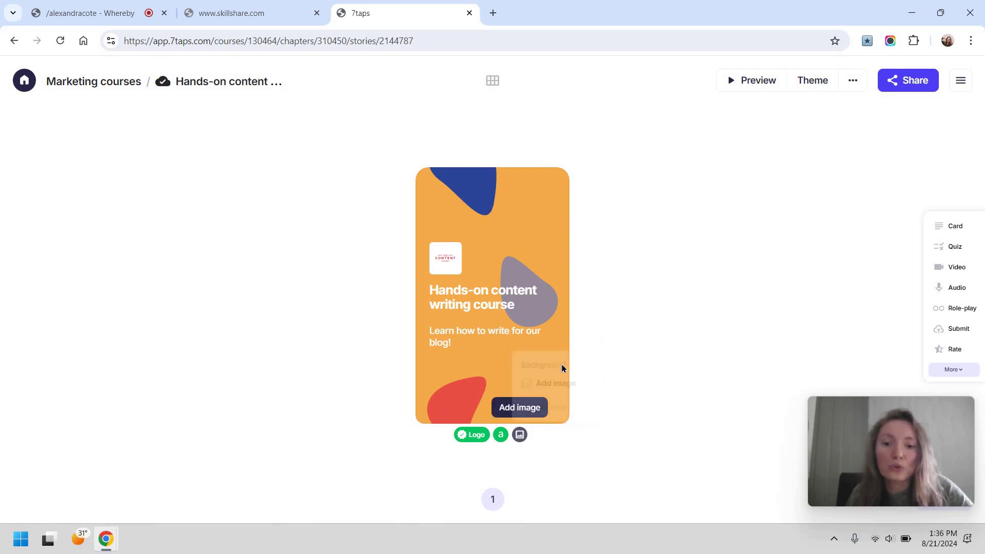
left_click(562, 364)
scroll(689, 272, "down", 2)
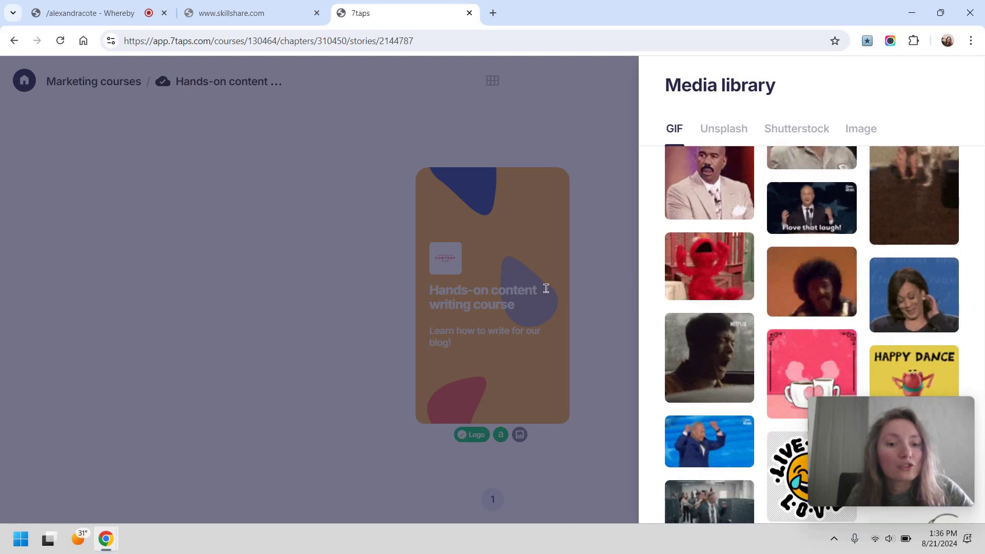
left_click(690, 272)
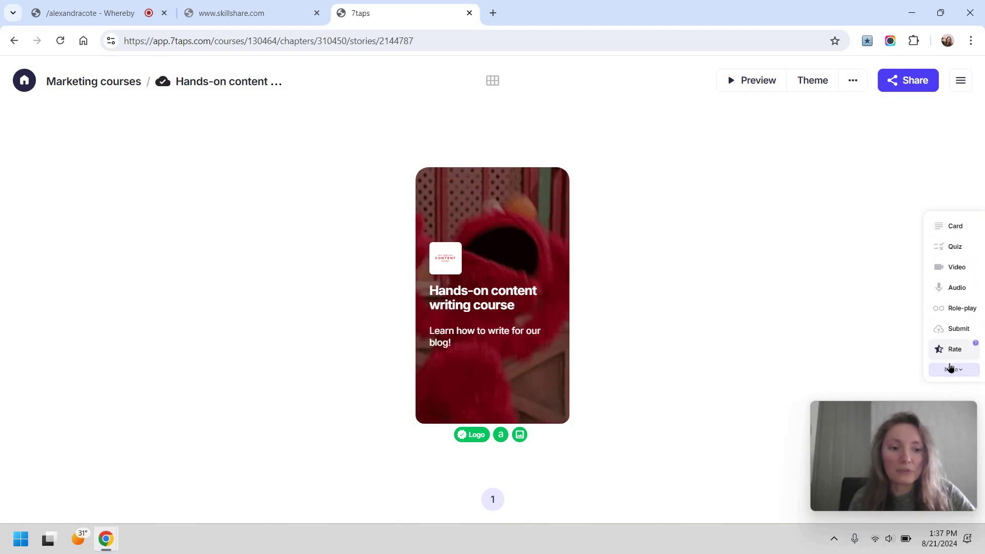
Step: Add two text cards after the cover and title card 2 "Don't rush when writing!", based on the Skillshare lesson
left_click(946, 226)
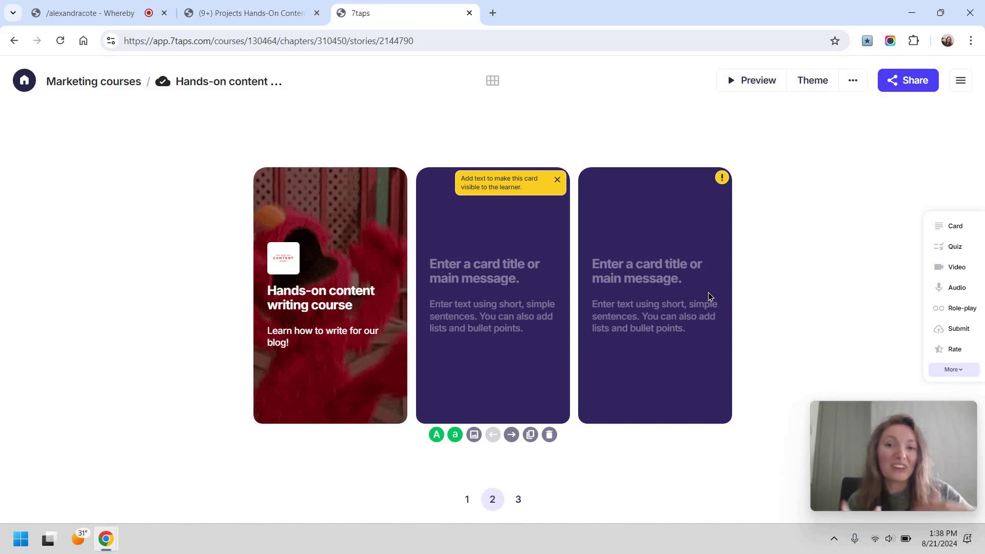
left_click(481, 255)
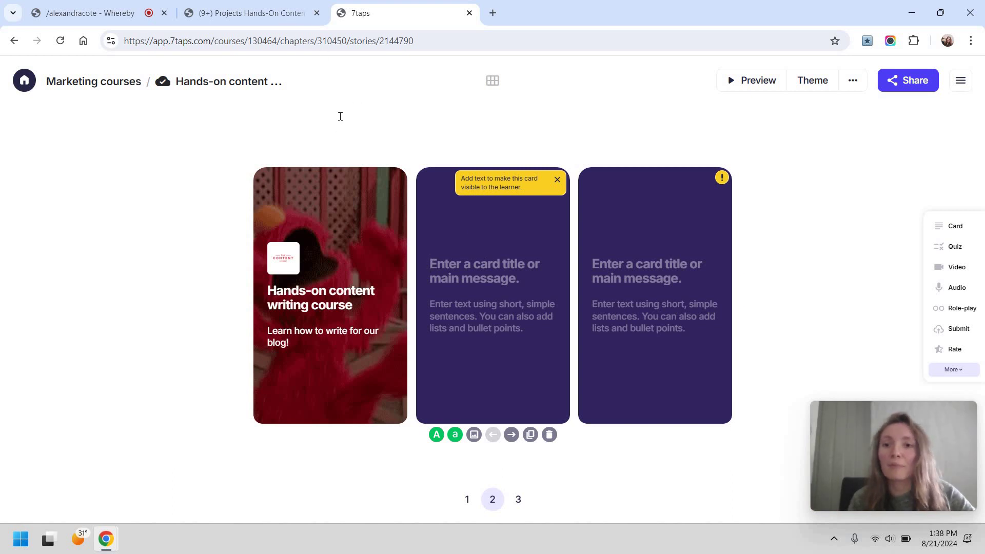
key("ctrl+shift+Tab")
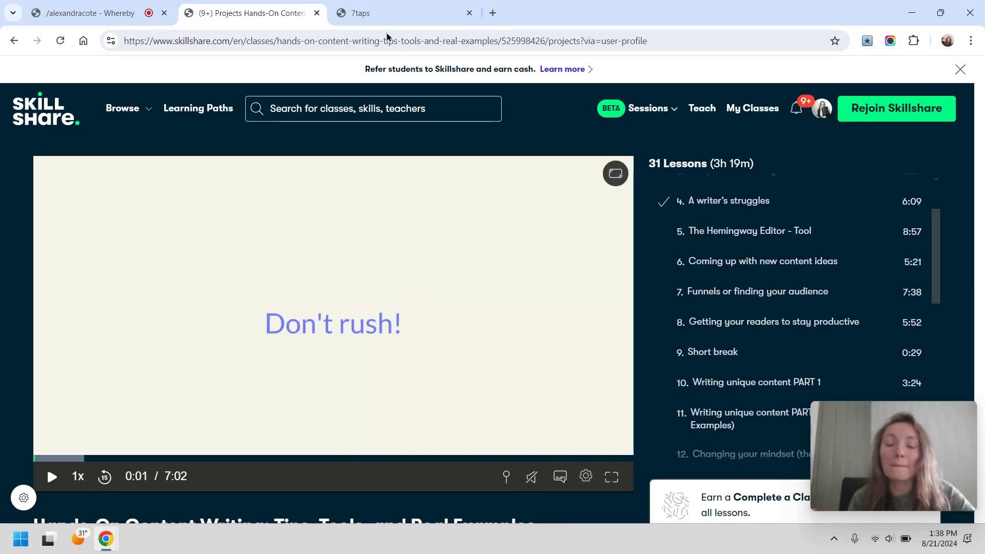
key("ctrl+Tab")
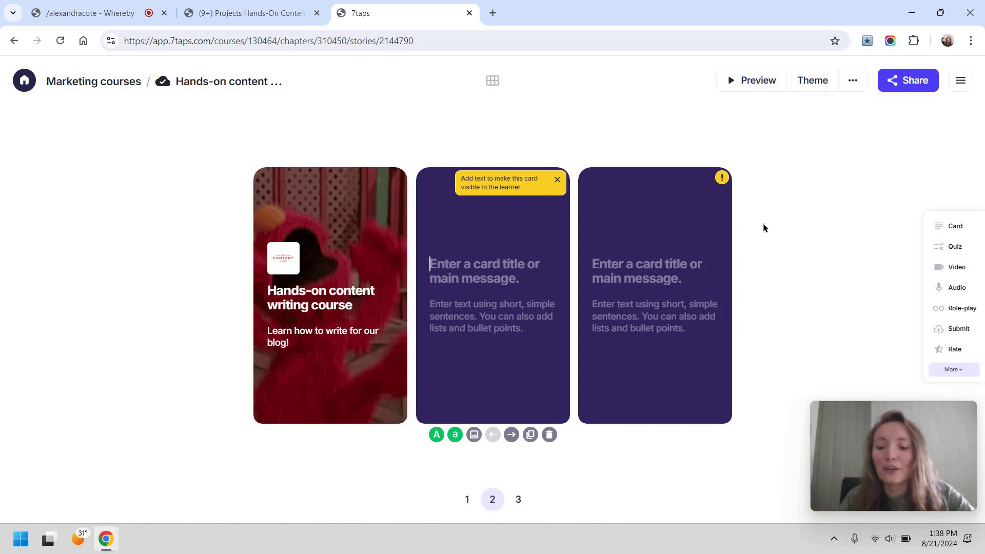
type("Don't rush ")
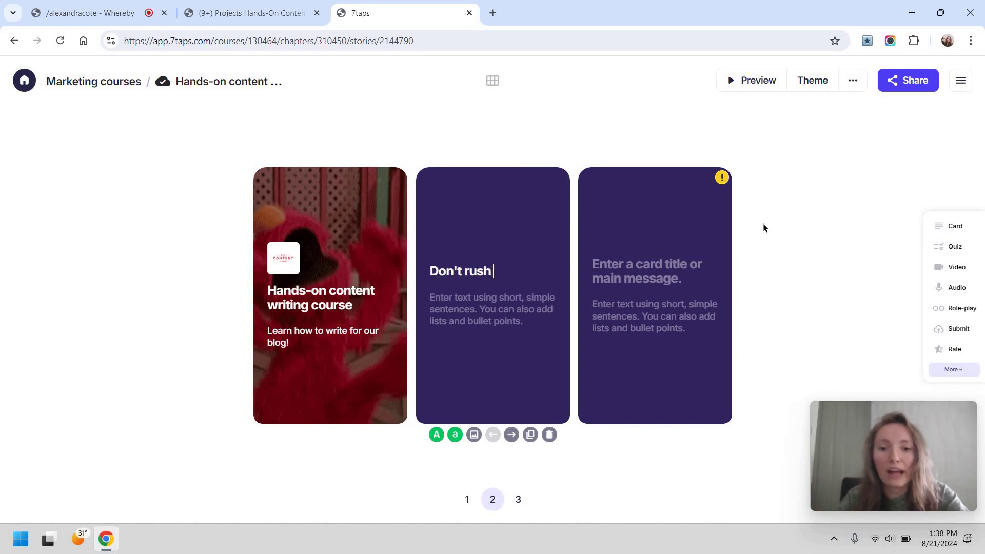
type("when writing!")
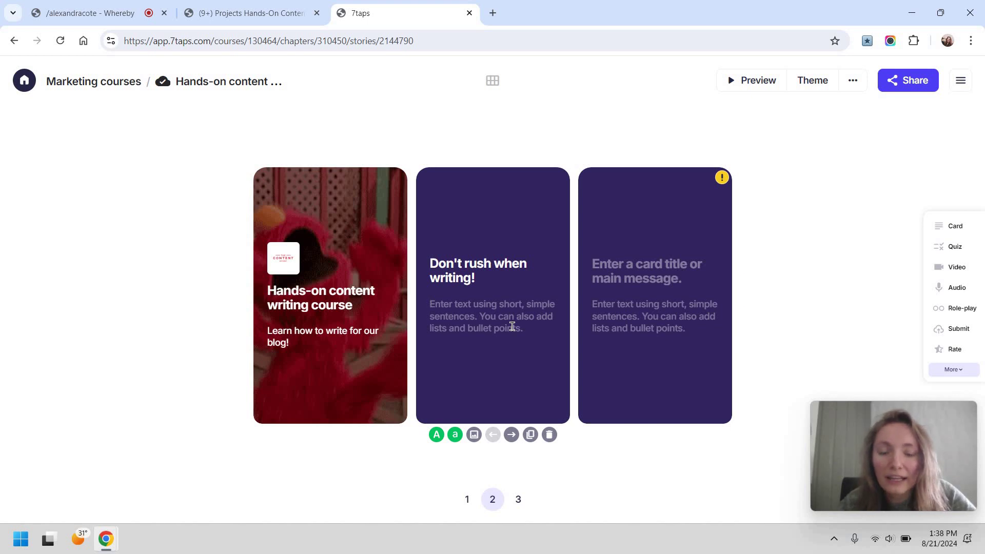
Step: Fill card 2's body with the bullets "Take the time to improve yourself!" and "We prioritize quality.", checking the Skillshare lesson slide
type("-")
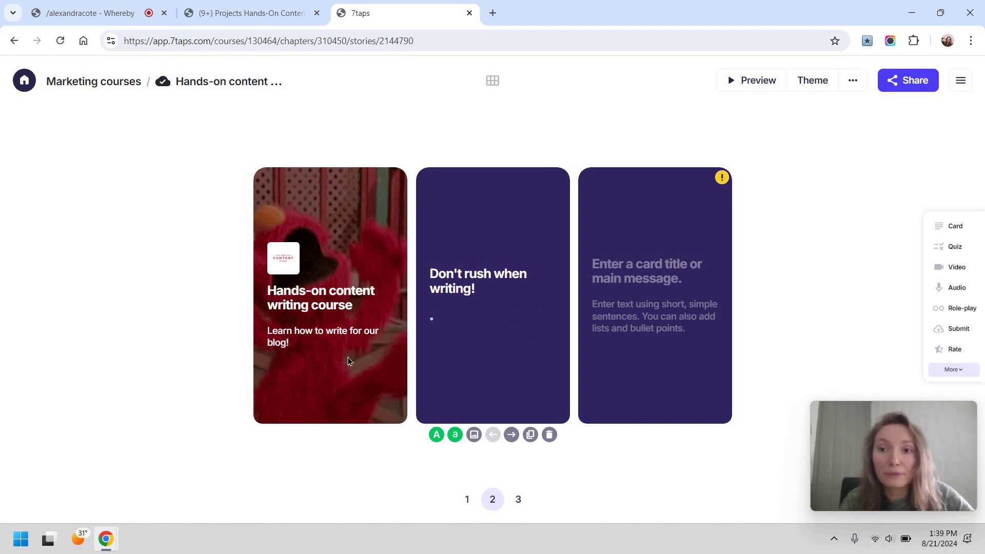
left_click(259, 8)
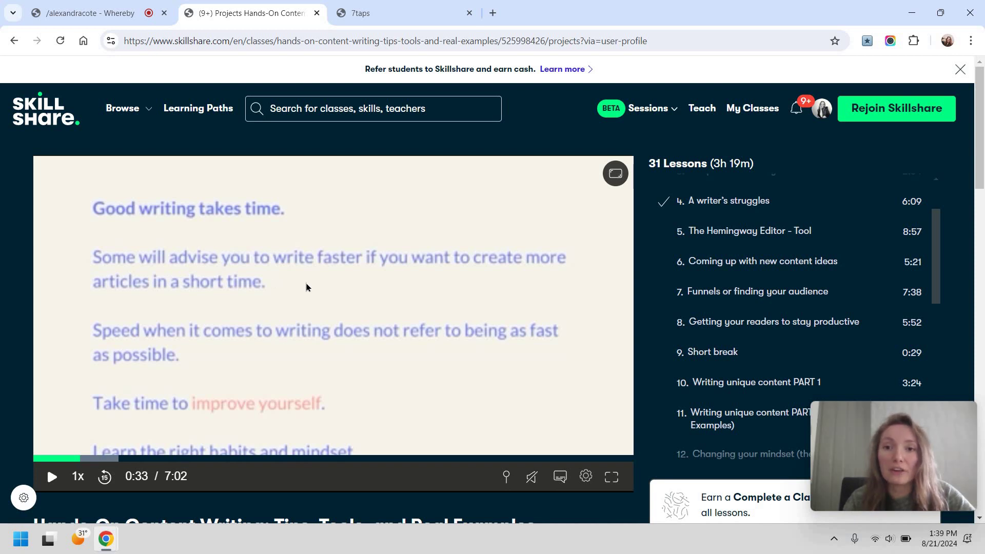
key("ctrl+Tab")
type("Ta")
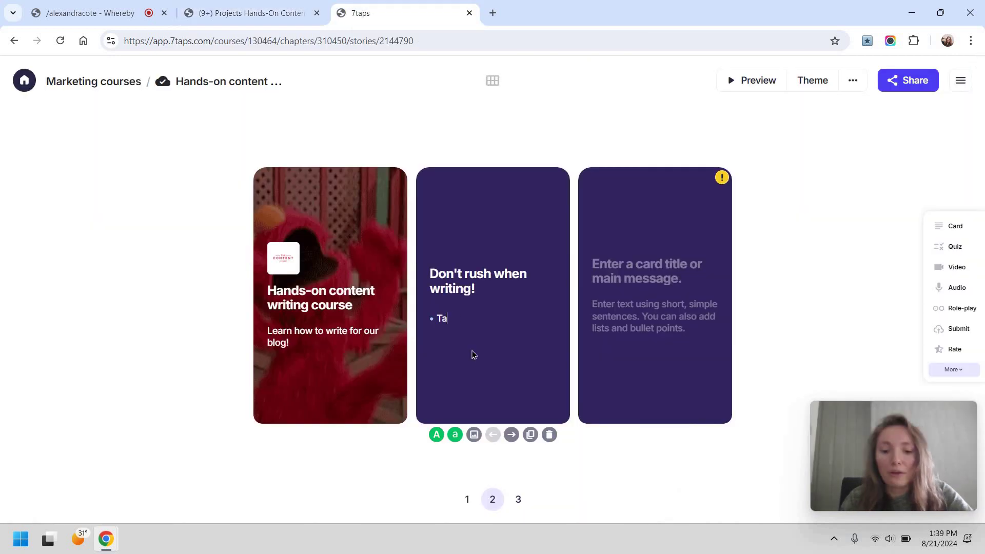
type("ke the time to imp")
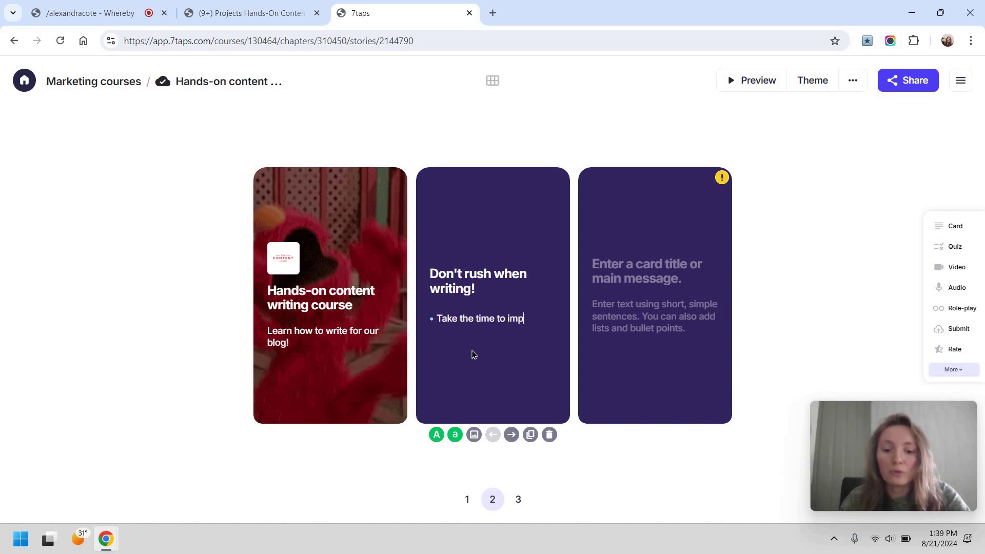
type("rove yourself!")
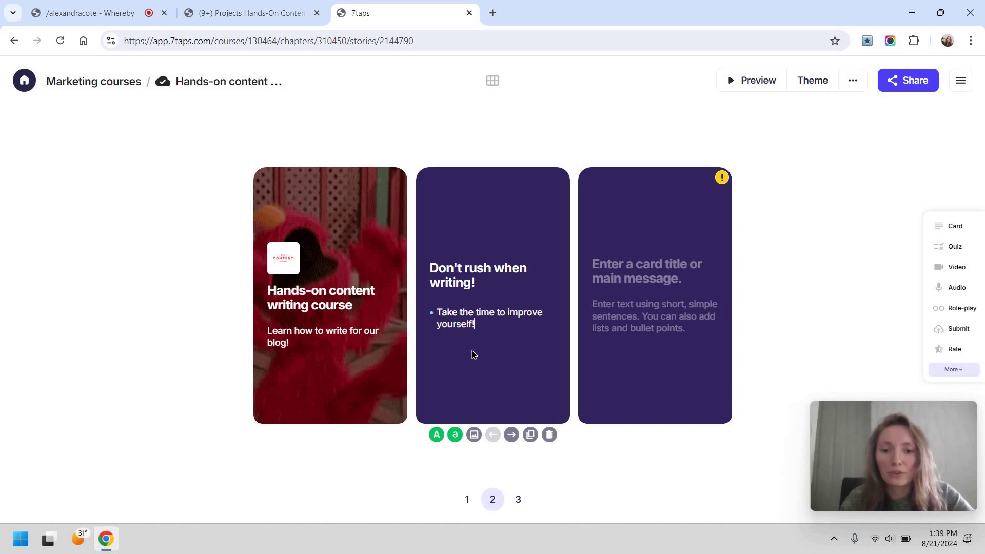
key("Return")
type("We prio")
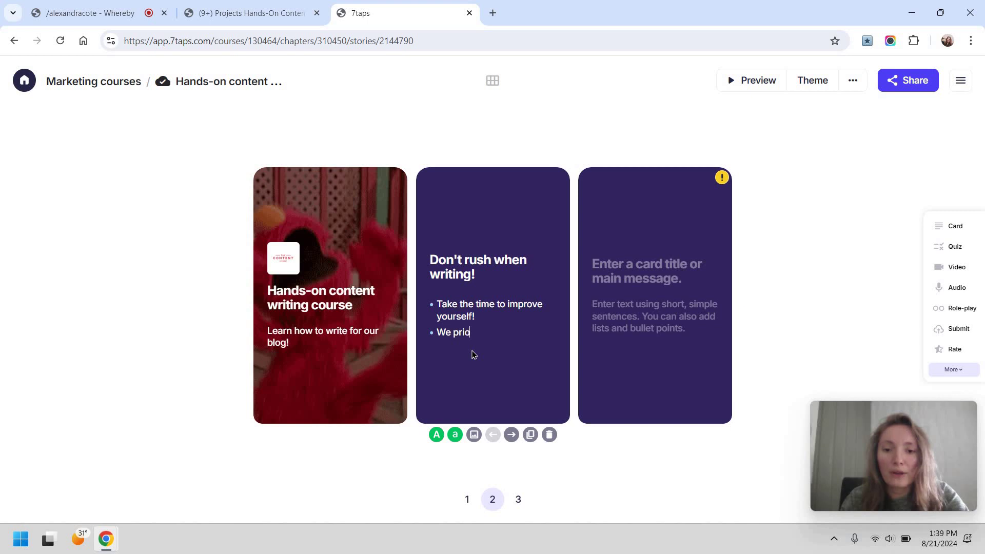
type("ritize quality")
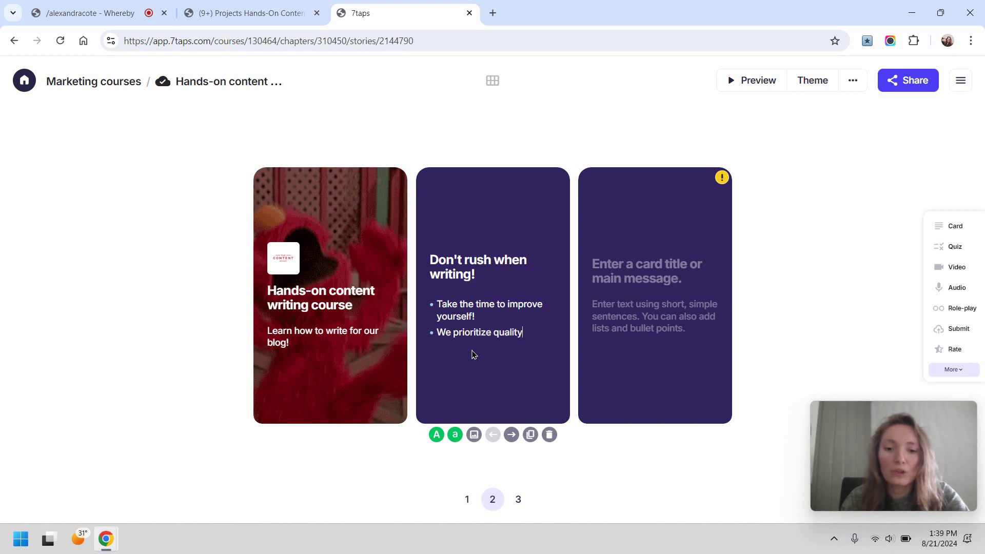
type(".")
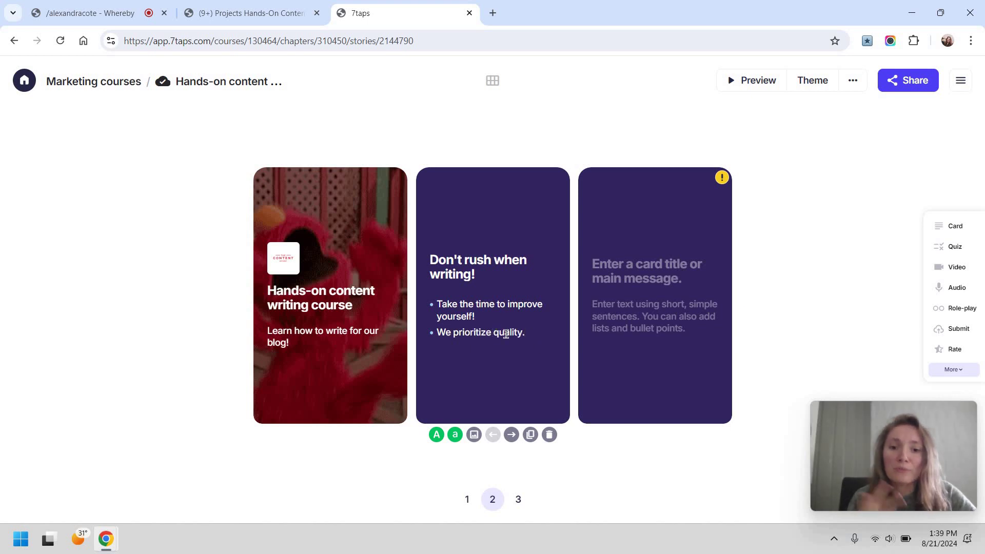
Step: Try numbered-list and bold formatting on card 2's body text, then restore the plain bullets
key("ctrl+a")
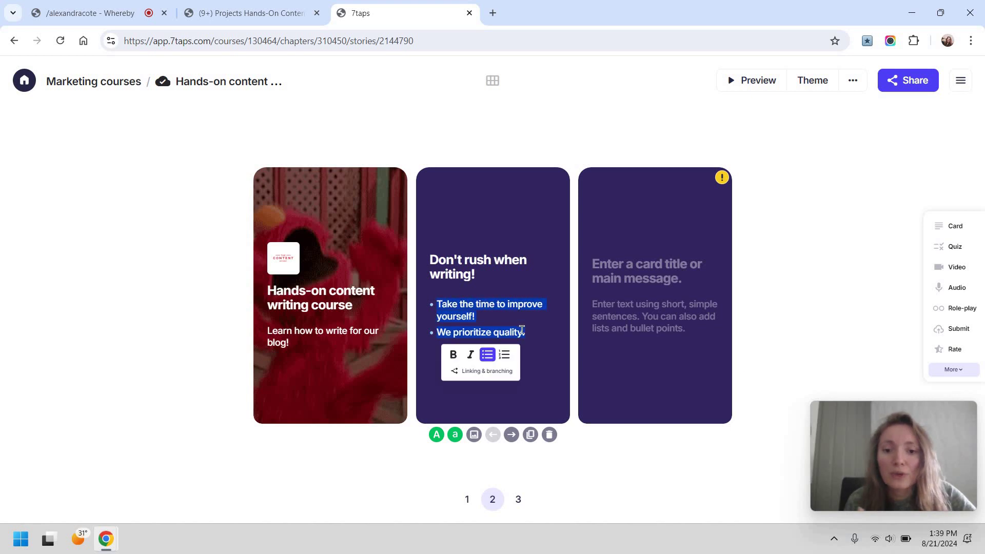
left_click_drag(428, 303, 492, 359)
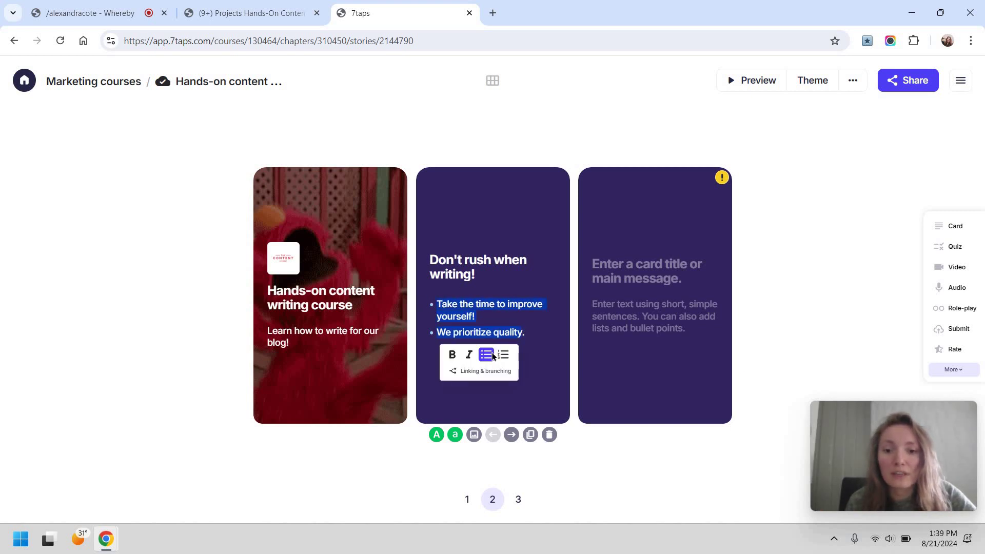
left_click(503, 355)
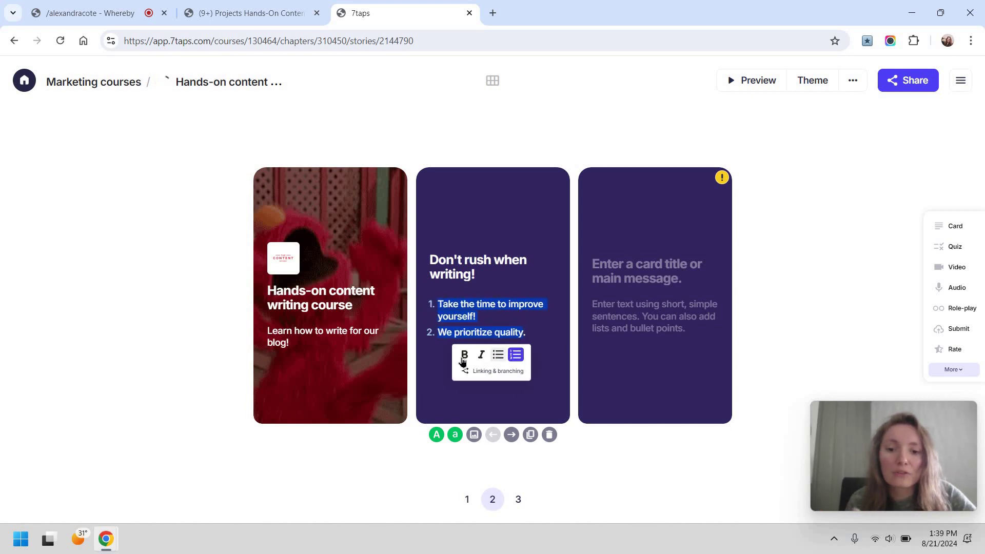
left_click(498, 354)
left_click(464, 354)
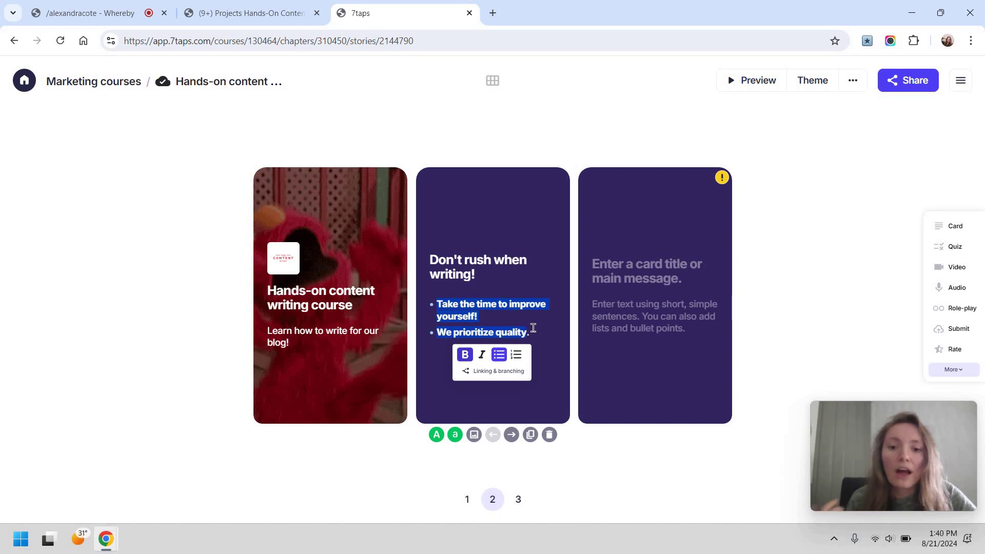
left_click(464, 354)
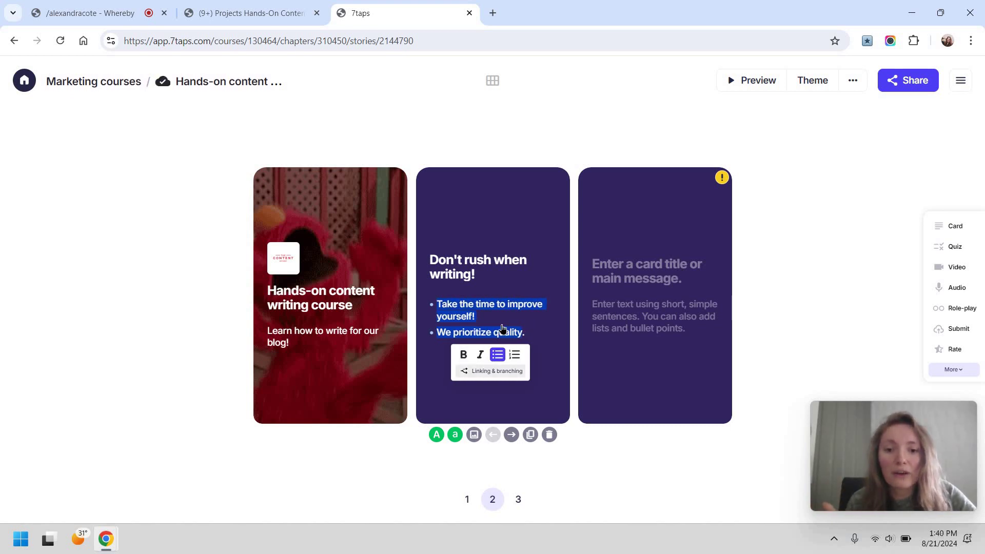
Step: Examine the card, course and webpage linking options for card 2's bullets and for the word "quality"
left_click(492, 371)
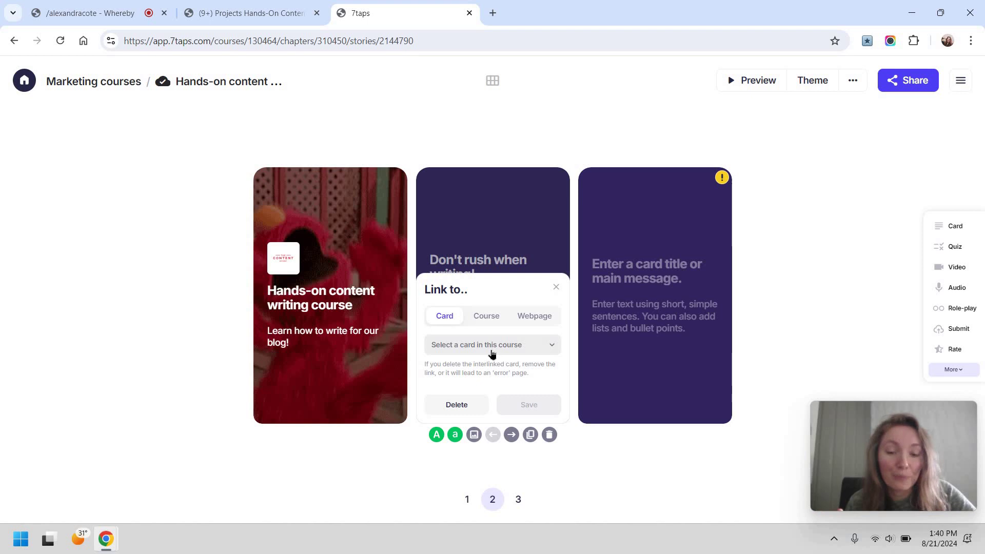
left_click(492, 346)
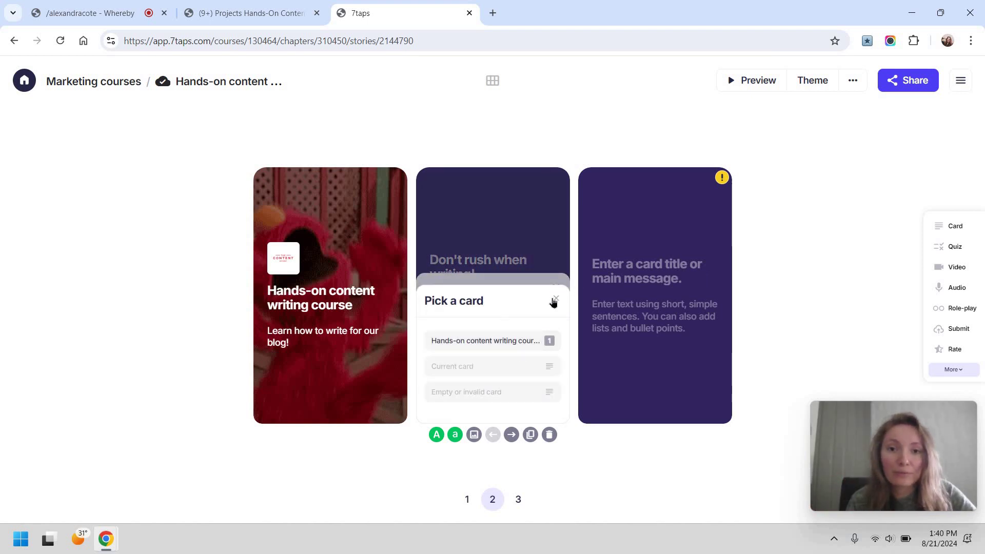
left_click(491, 297)
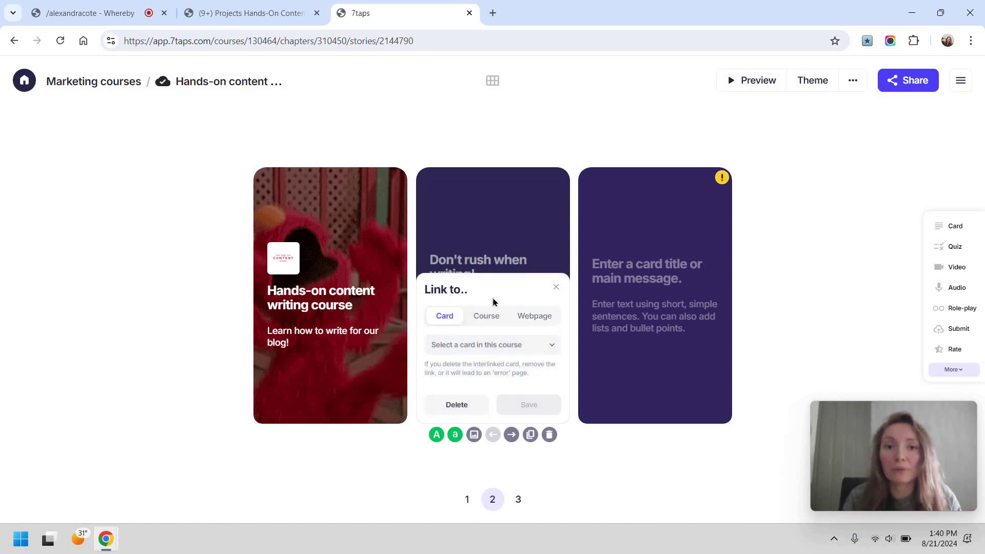
left_click(482, 320)
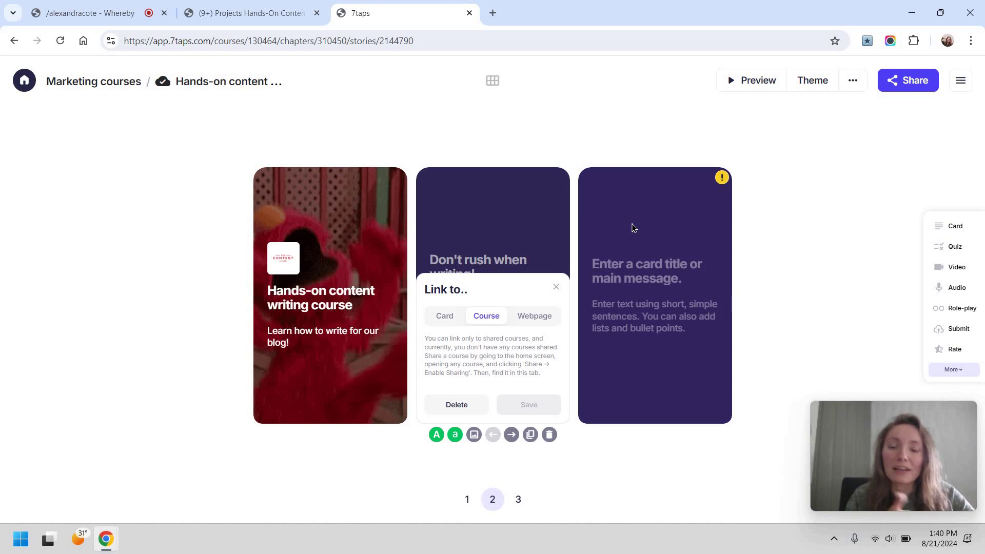
left_click(538, 316)
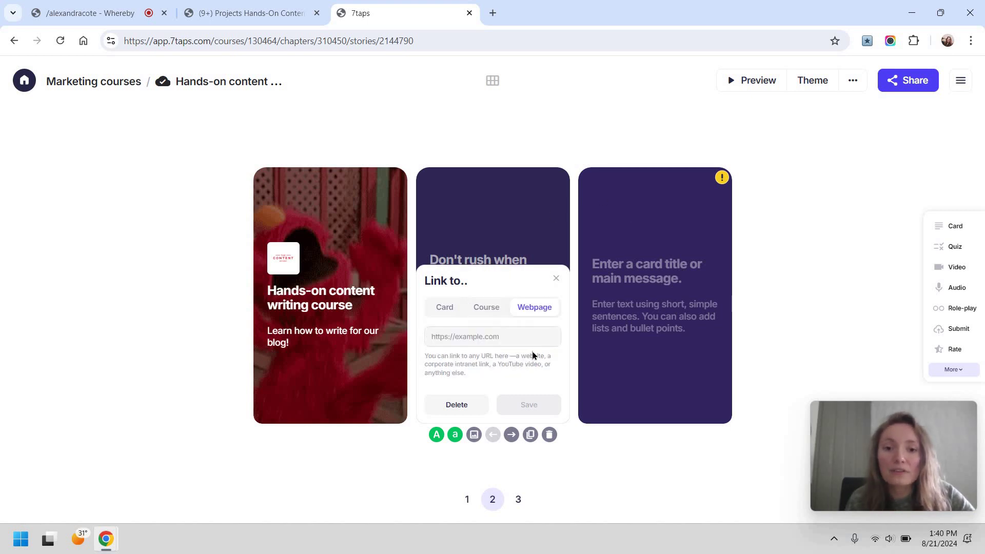
left_click(527, 341)
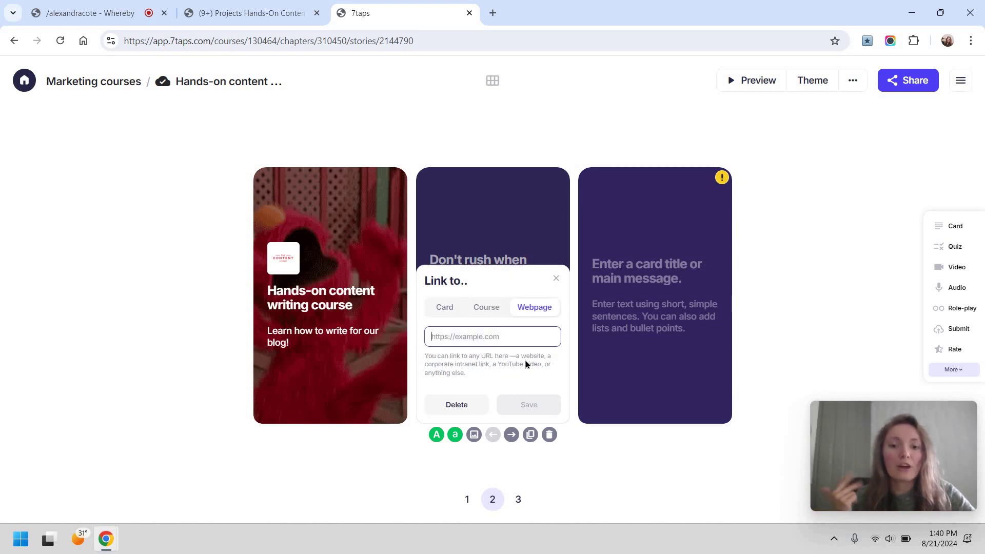
left_click(525, 364)
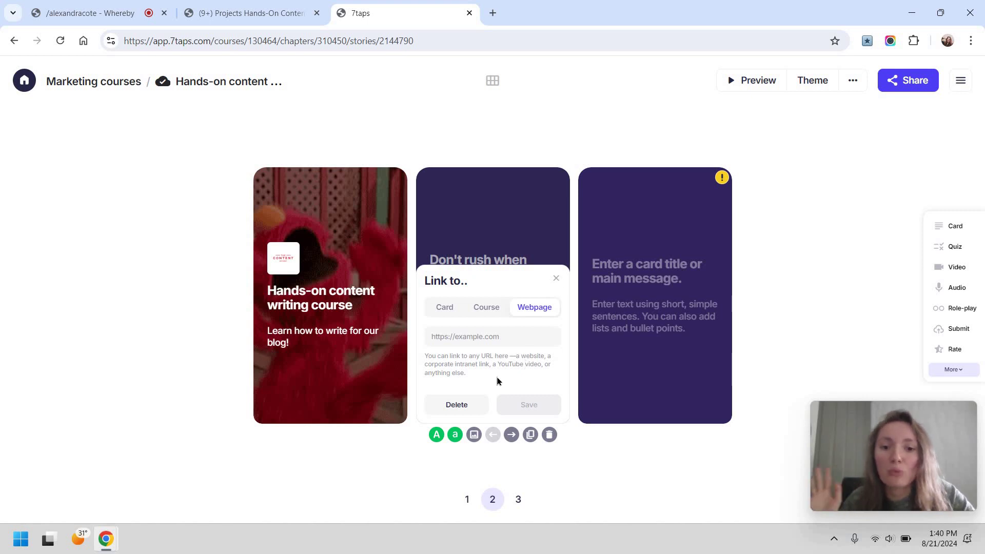
key("Escape")
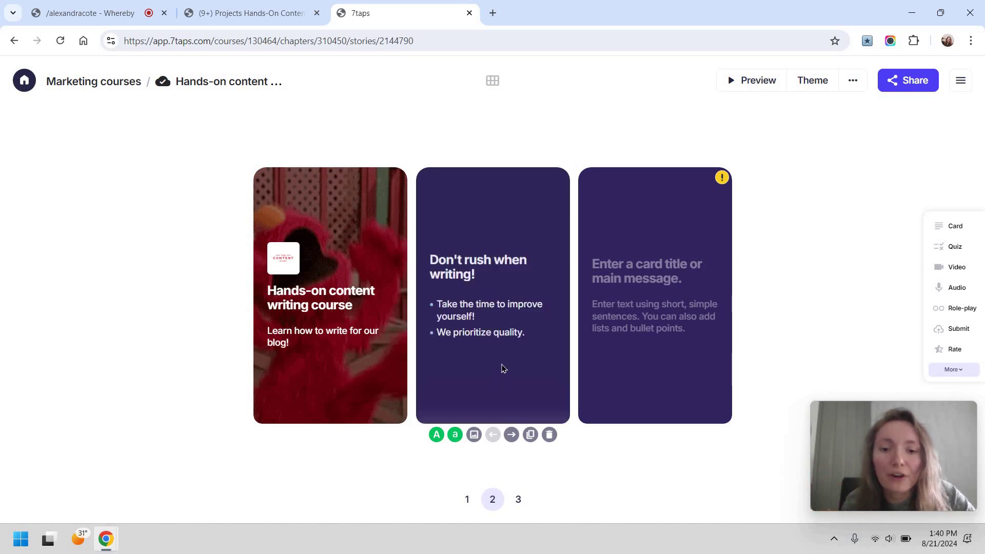
double_click(497, 333)
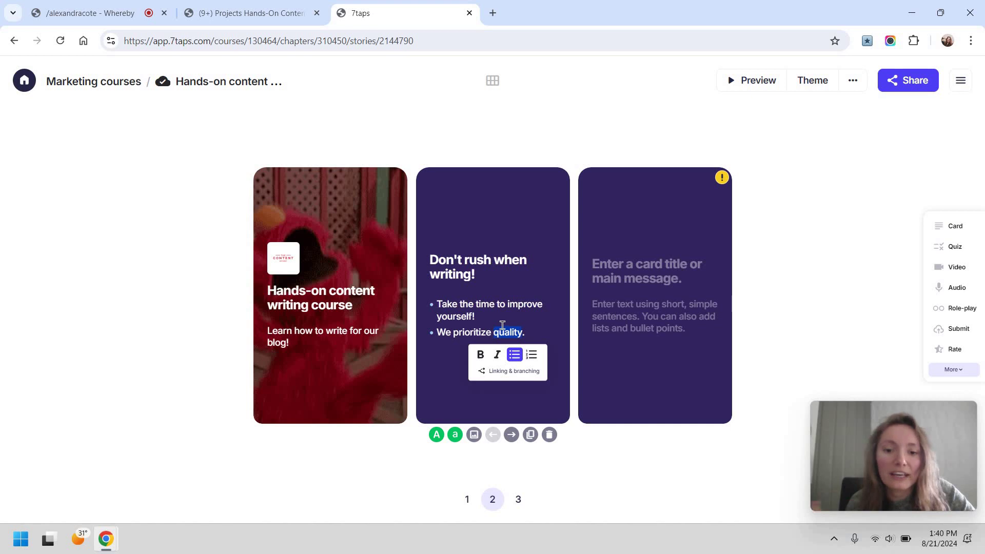
left_click(508, 373)
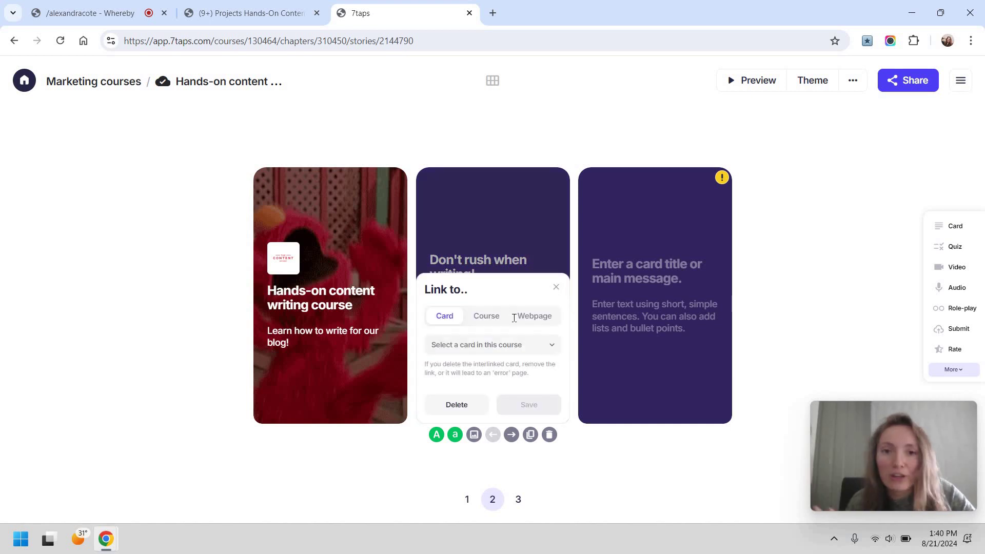
key("Escape")
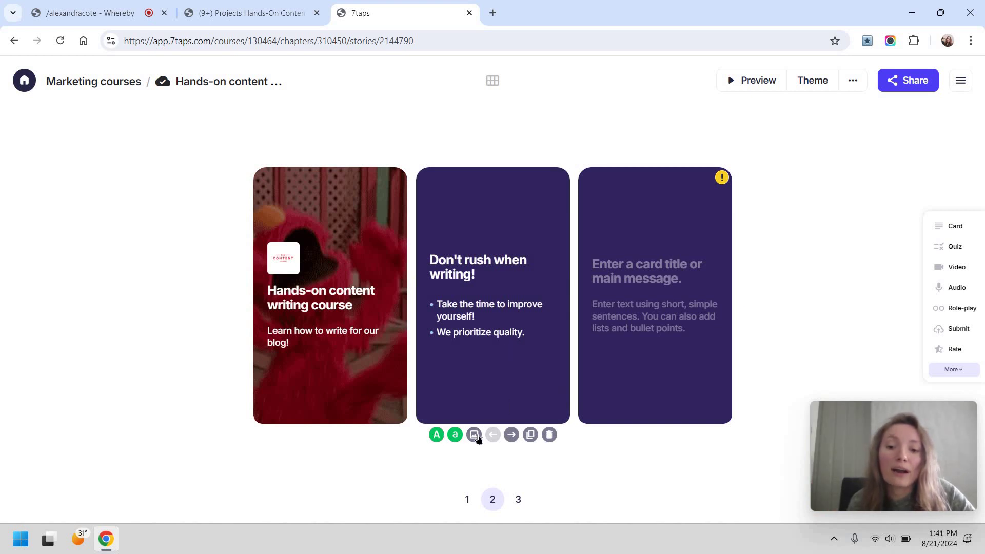
left_click(505, 292)
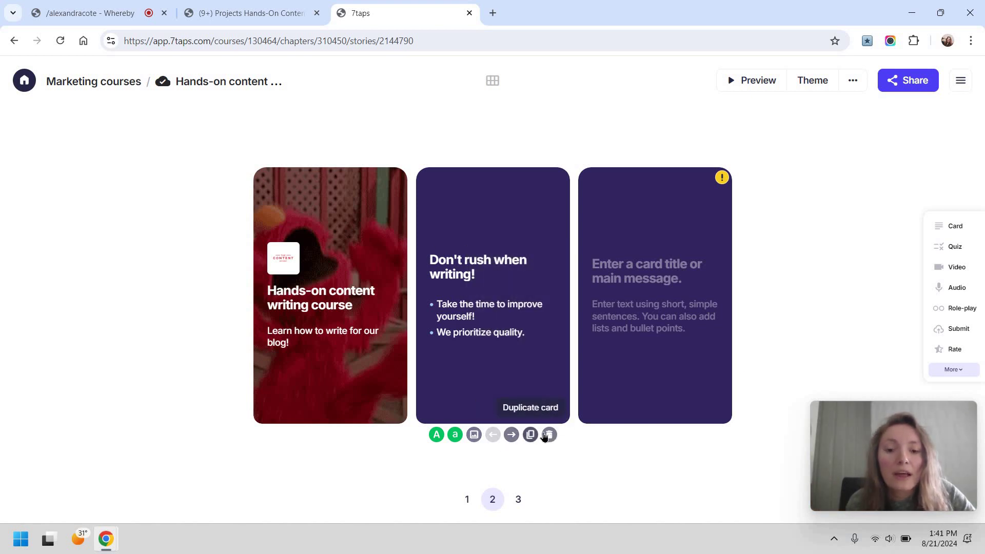
Step: Try moving card 2 behind the empty third card and return it to second place
left_click(514, 435)
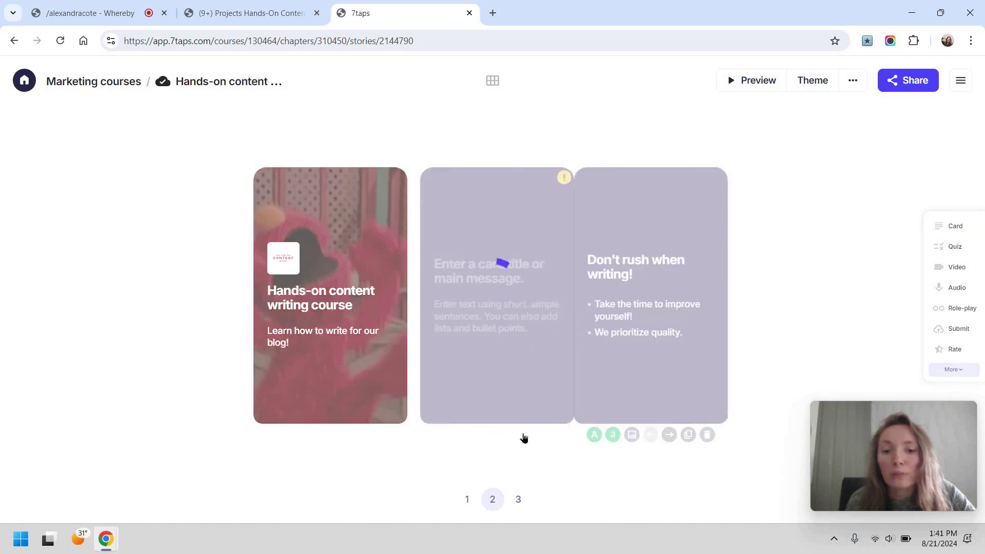
left_click(486, 435)
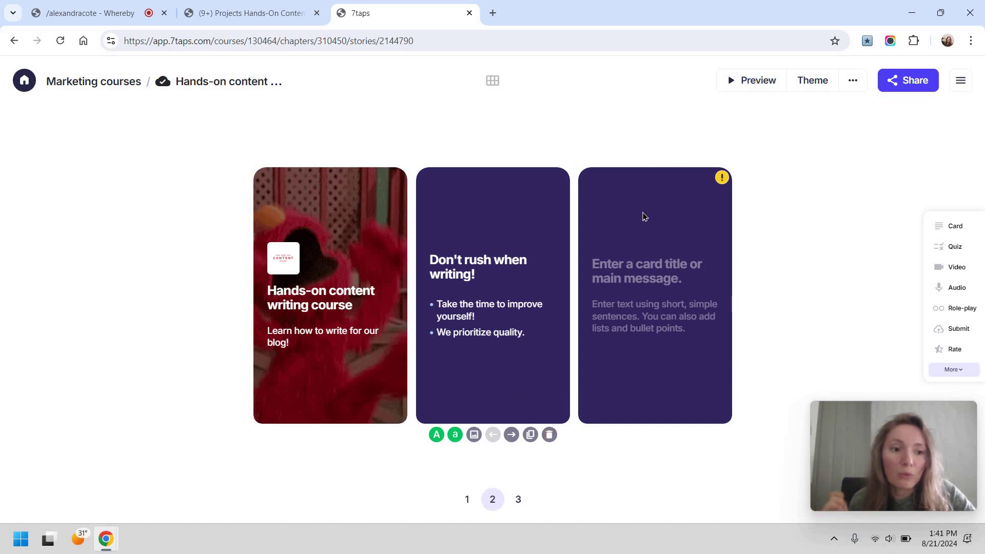
Step: Permanently delete the empty third card
key("Right")
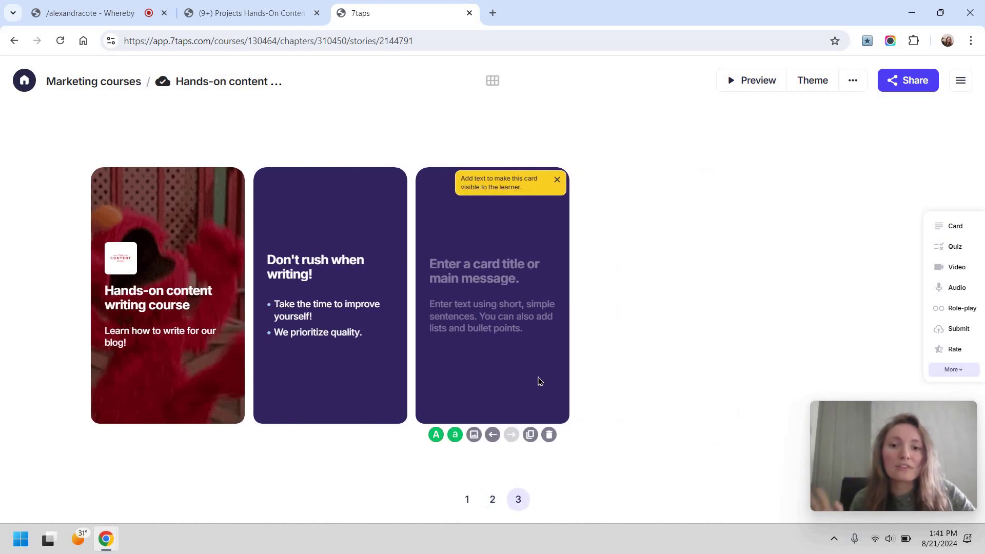
left_click(548, 434)
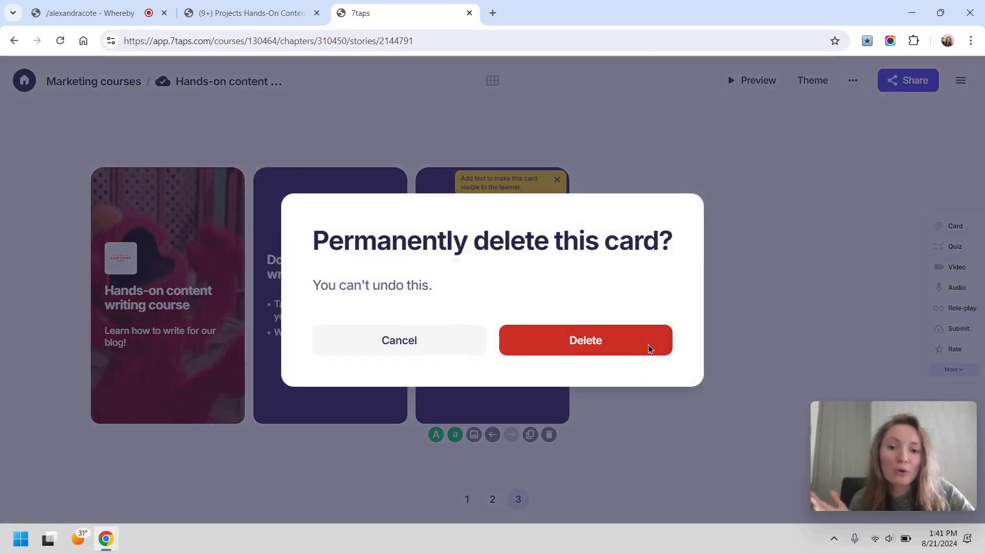
left_click(648, 343)
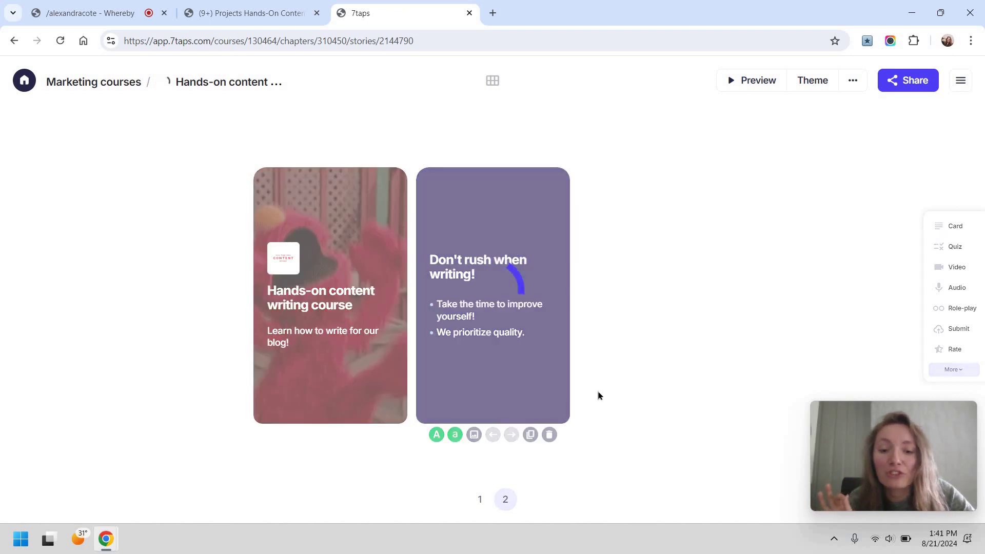
Step: Duplicate the "Don't rush when writing!" card and clear the copy's title and bulleted text
key("ctrl+a")
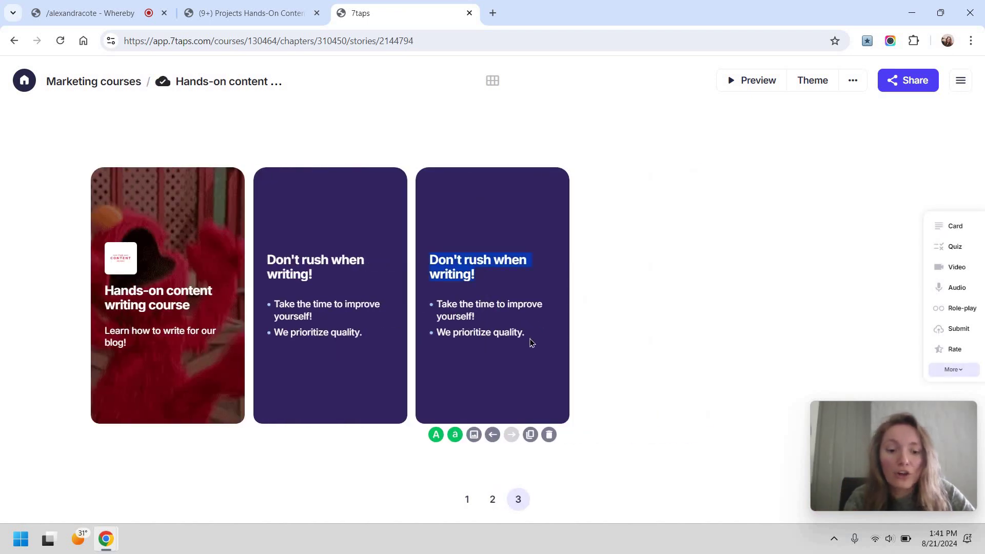
key("BackSpace")
left_click_drag(526, 336, 437, 304)
key("BackSpace")
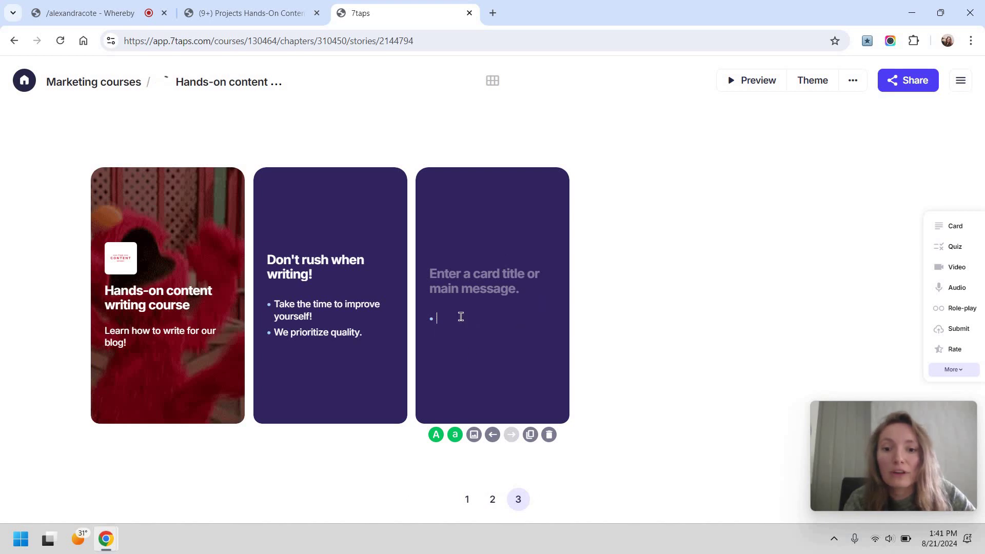
key("BackSpace")
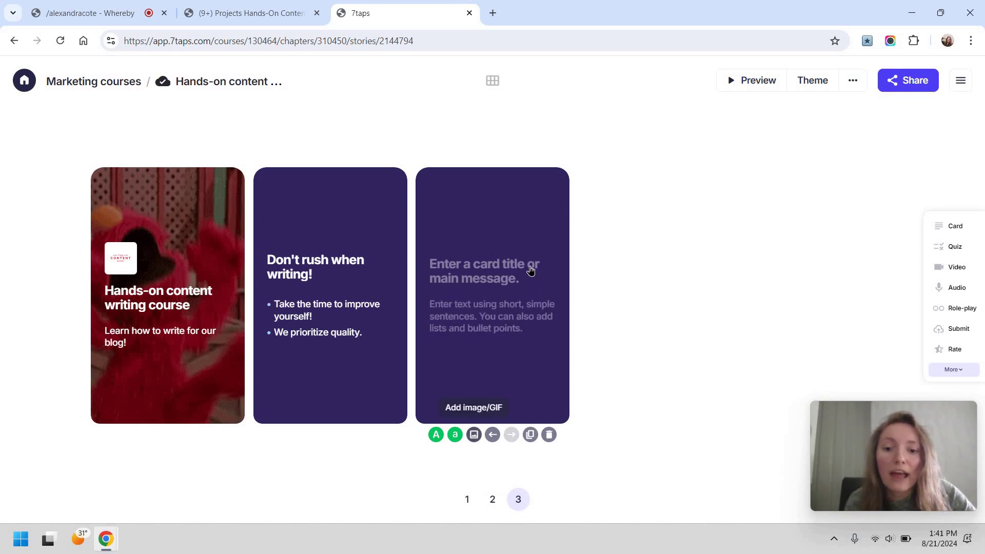
Step: Add the yellow "LOVE YOU" heart-flowers GIF from the media library to card 3 and preview the card
left_click(529, 266)
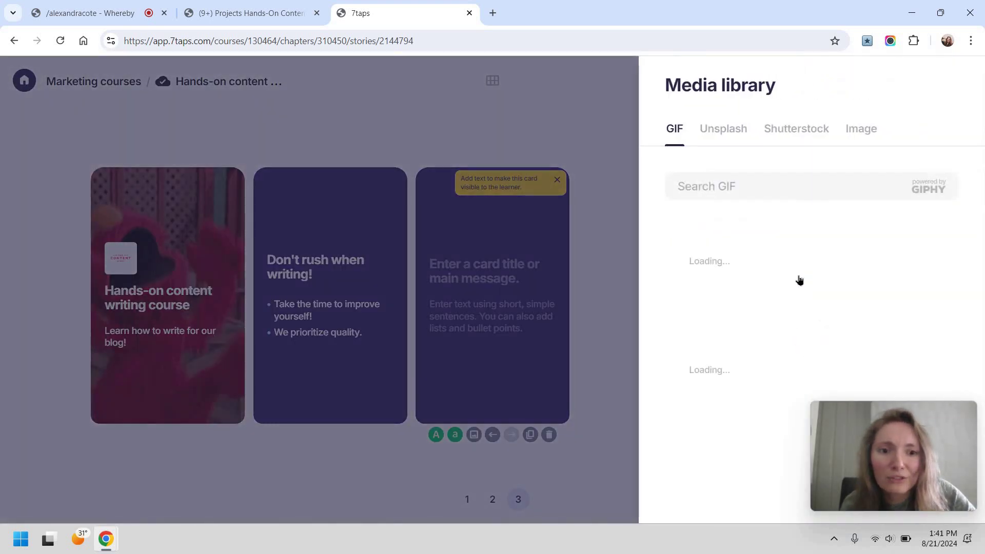
scroll(803, 277, "down", 3)
left_click(811, 212)
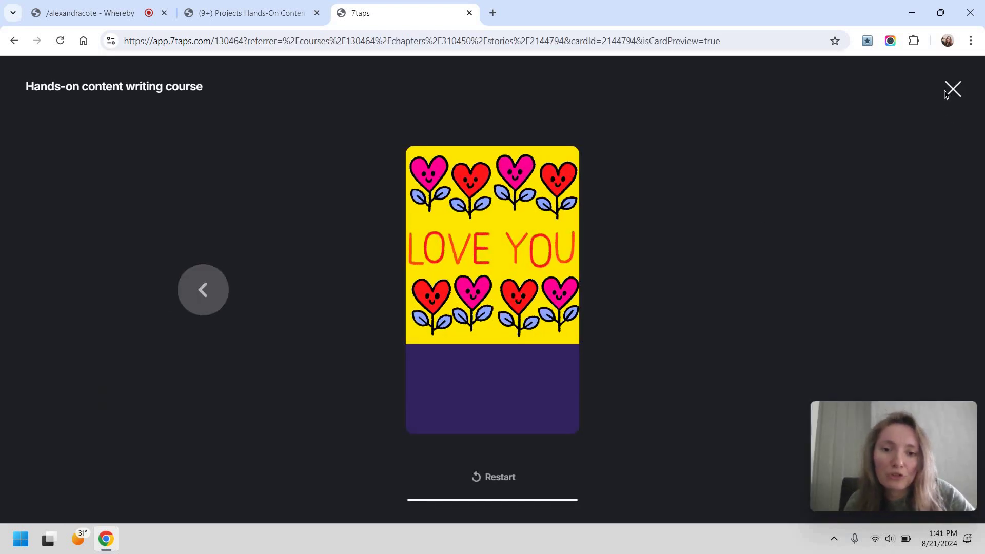
left_click(642, 280)
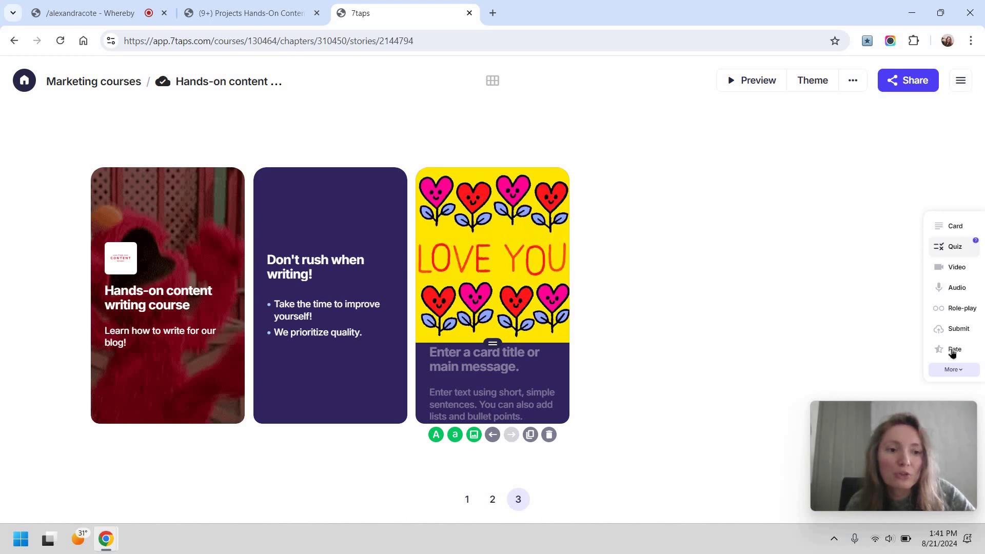
Step: Add a quiz card after card 3 with the question "What's the #1 rule for writing?"
left_click(951, 247)
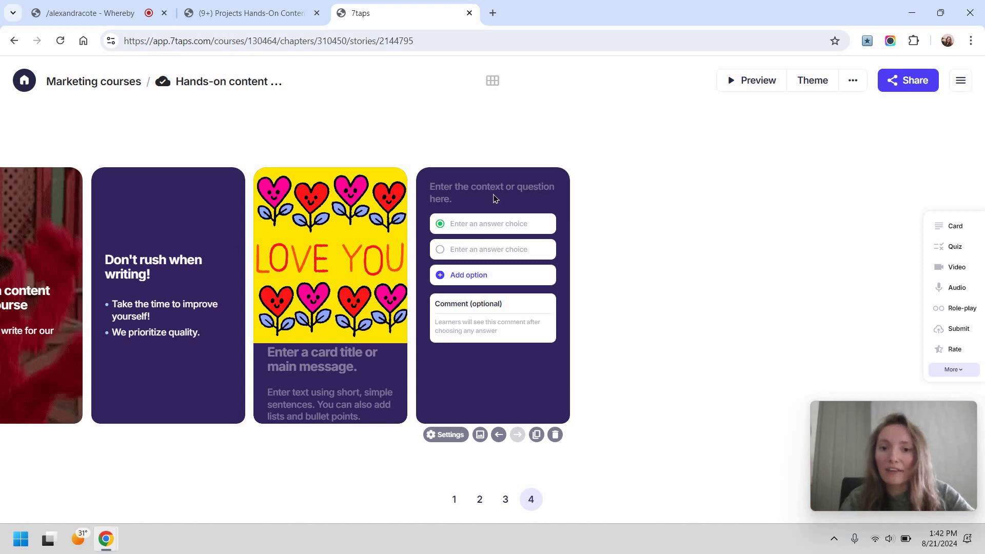
type("What's the")
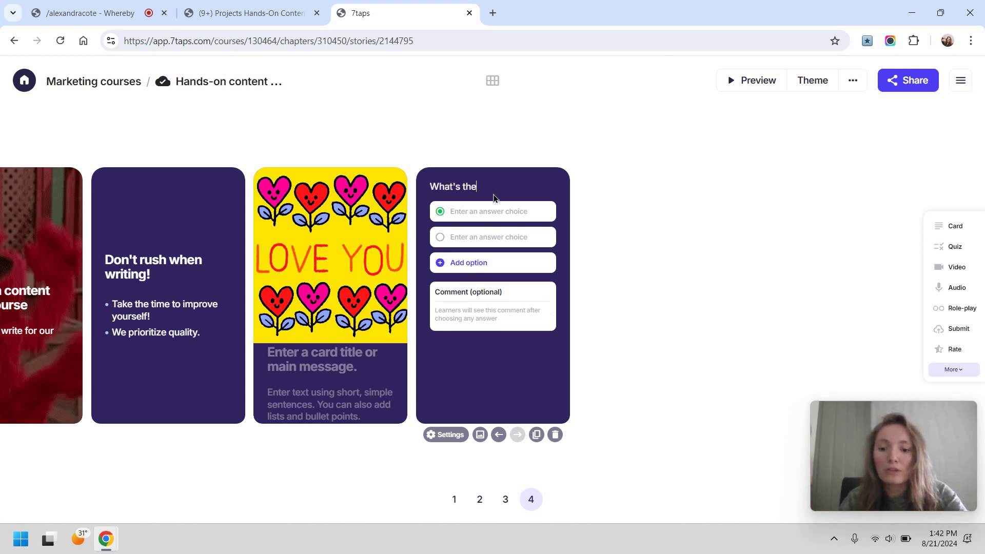
type(" #1 rule fo")
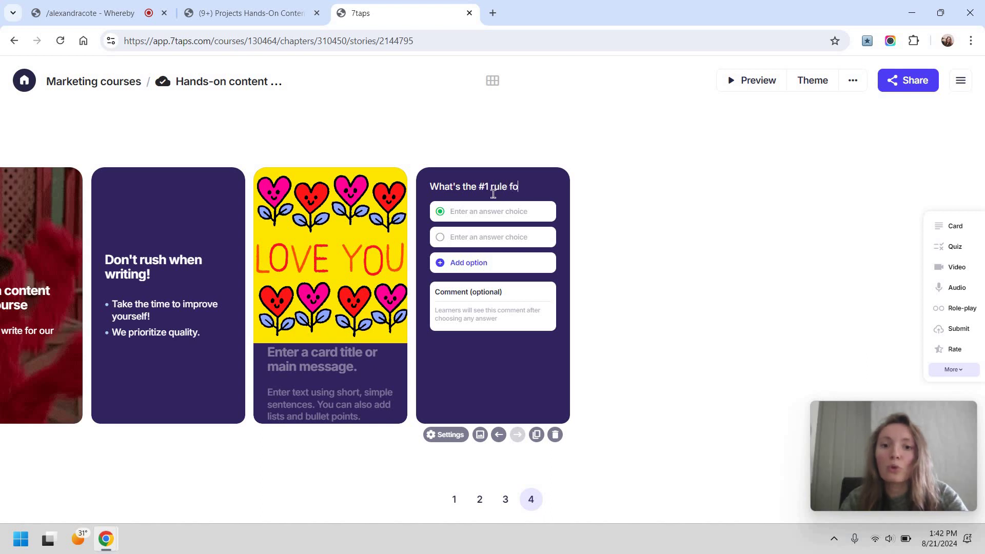
type("r writing?")
key("Tab")
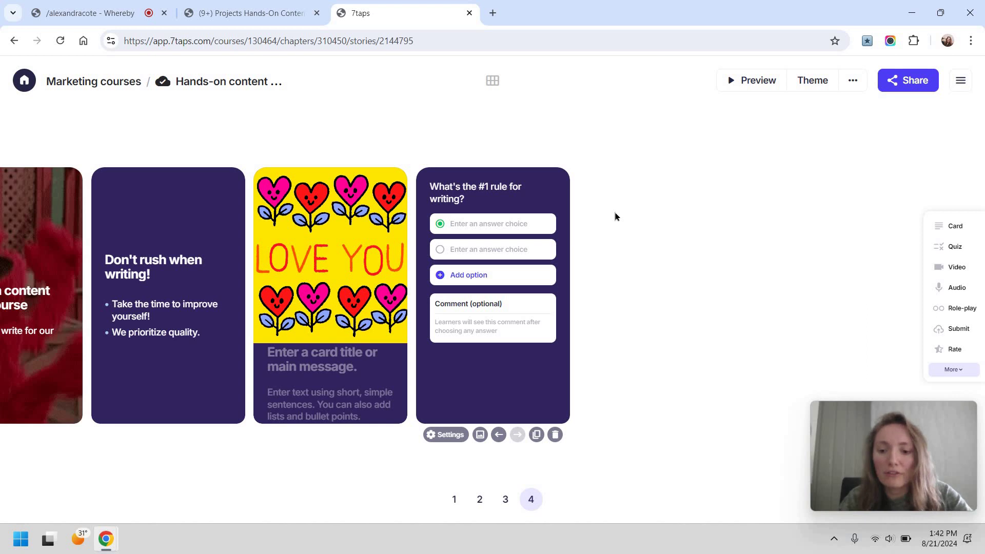
Step: Fill in the quiz's answer choices as "Don't rush" and "Write by hand", and add a third option "Use tools"
type("Don't ru")
key("BackSpace")
type("rush")
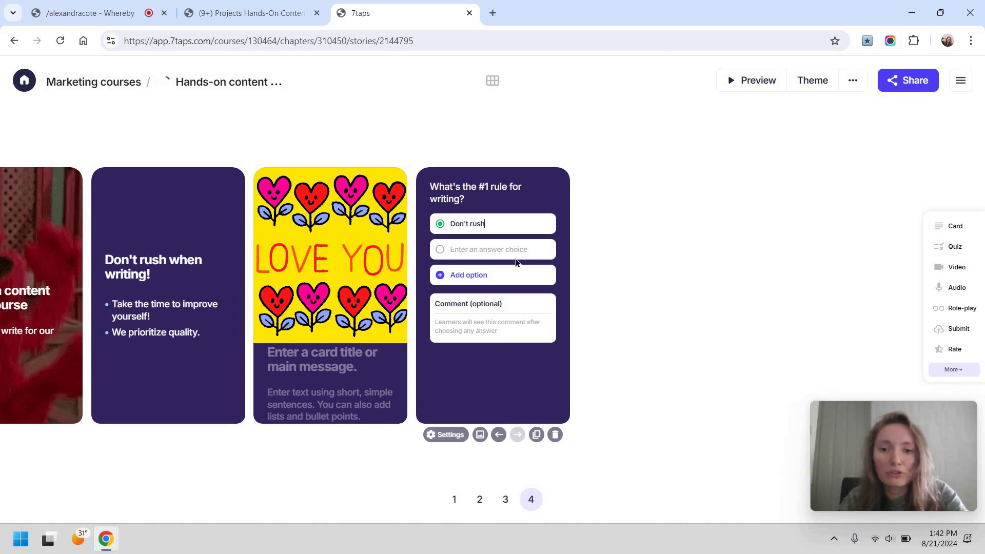
key("Tab")
type("Write by hand")
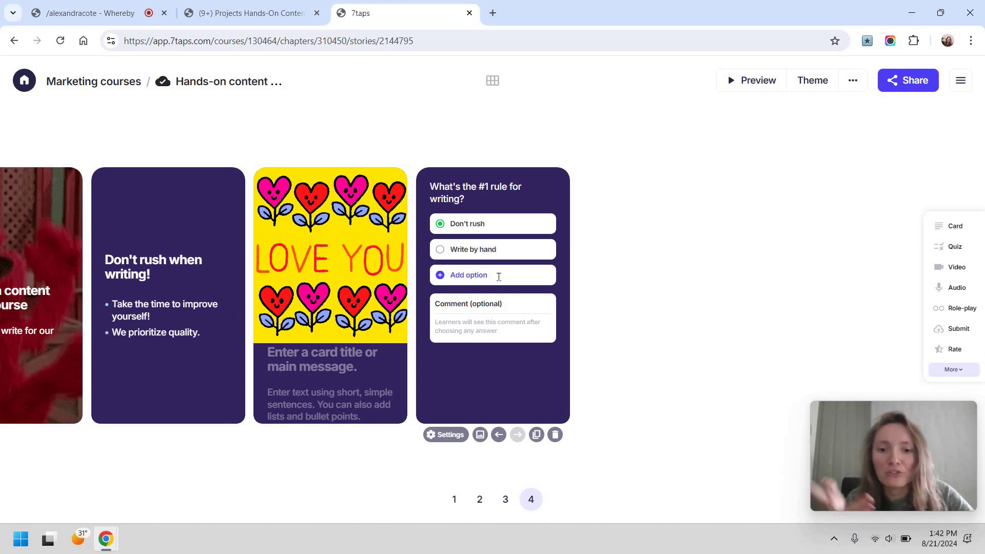
left_click(499, 277)
type("Use ")
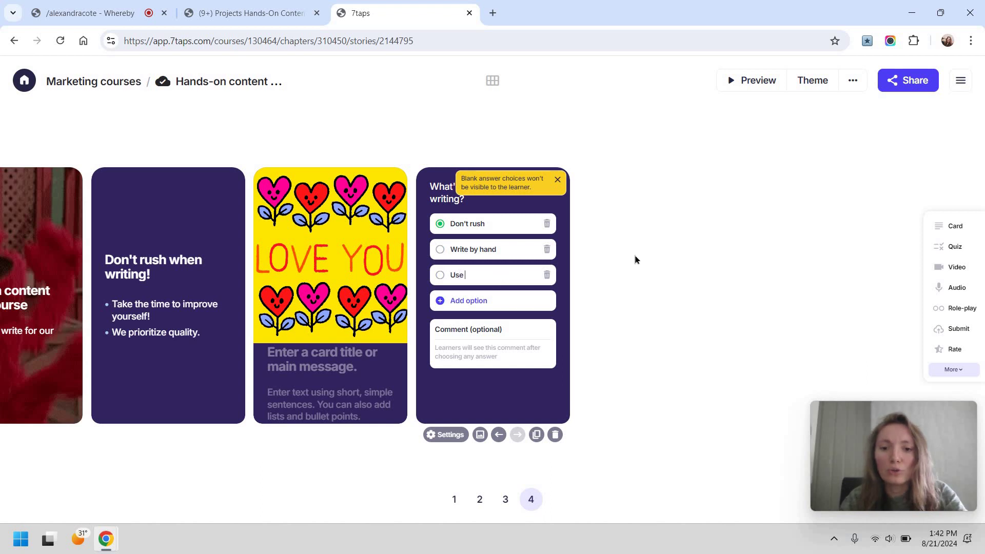
type("tools")
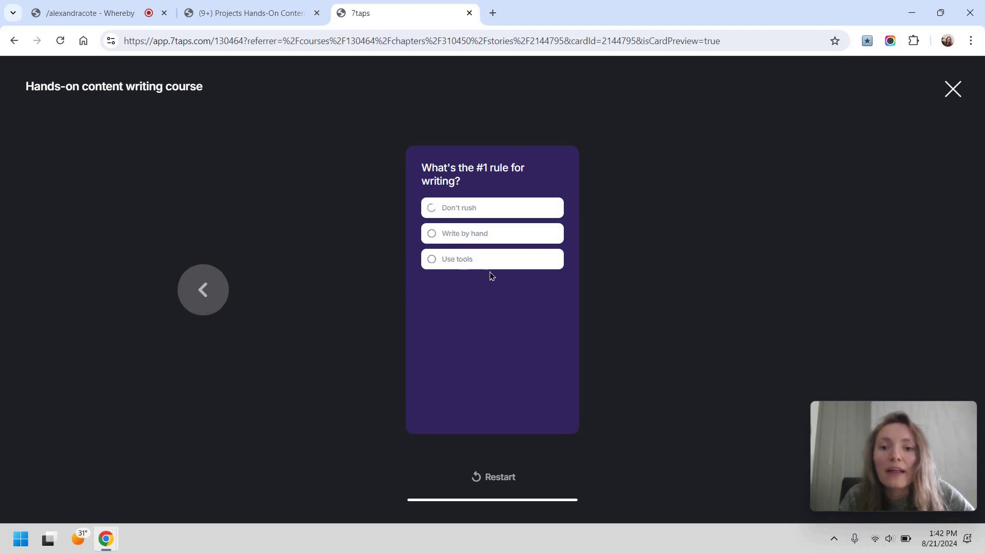
Step: Test the quiz in the preview by answering "Don't rush", and mark "Don't rush" as the correct answer on the card
left_click(459, 207)
key("Escape")
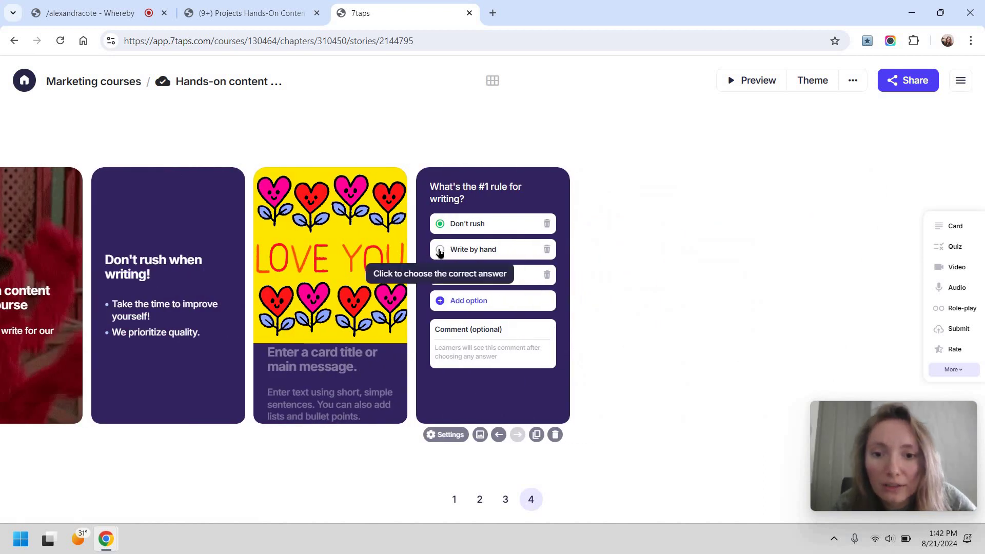
left_click(440, 253)
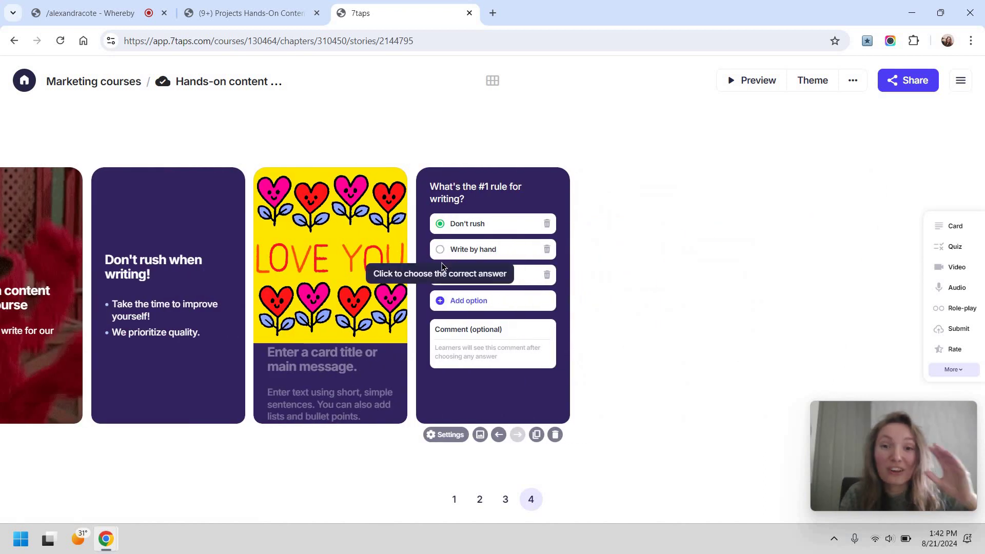
left_click(439, 224)
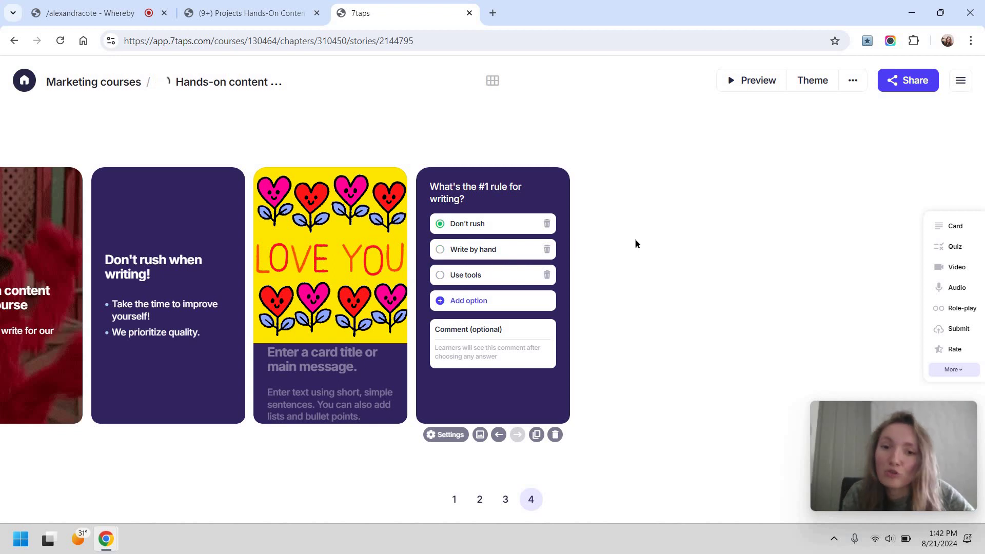
Step: Add a video card after the quiz, upload the beach video to it and play it in the preview
left_click(955, 268)
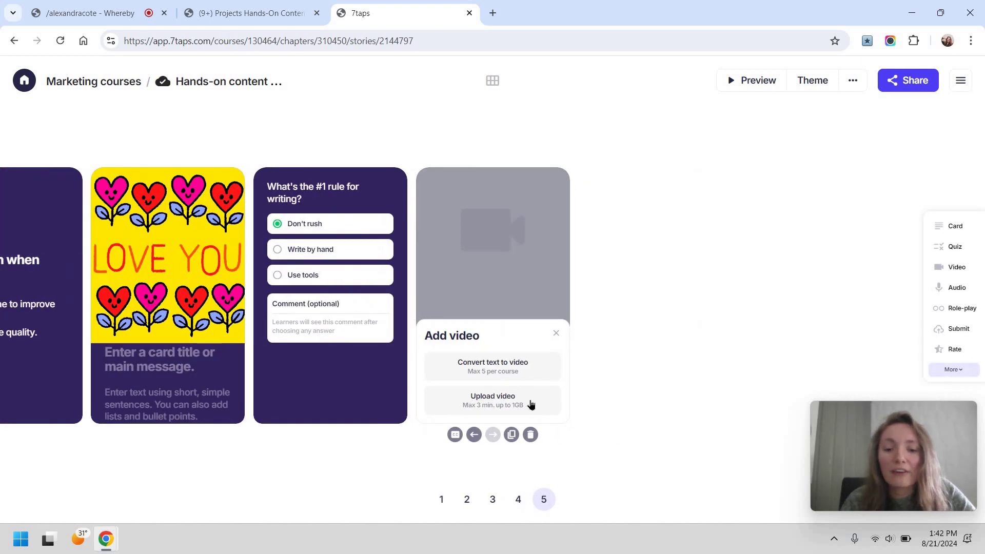
left_click(531, 404)
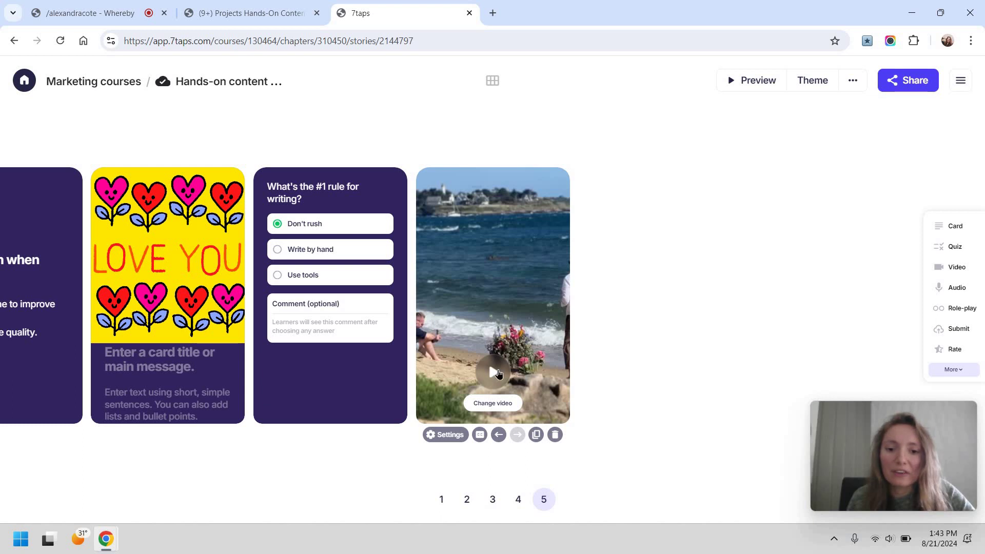
left_click(728, 87)
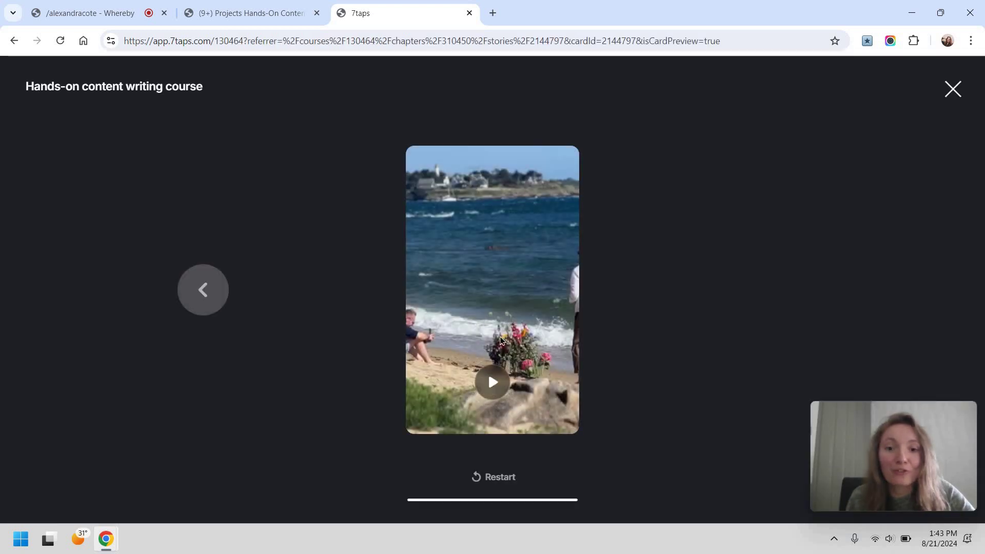
left_click(492, 379)
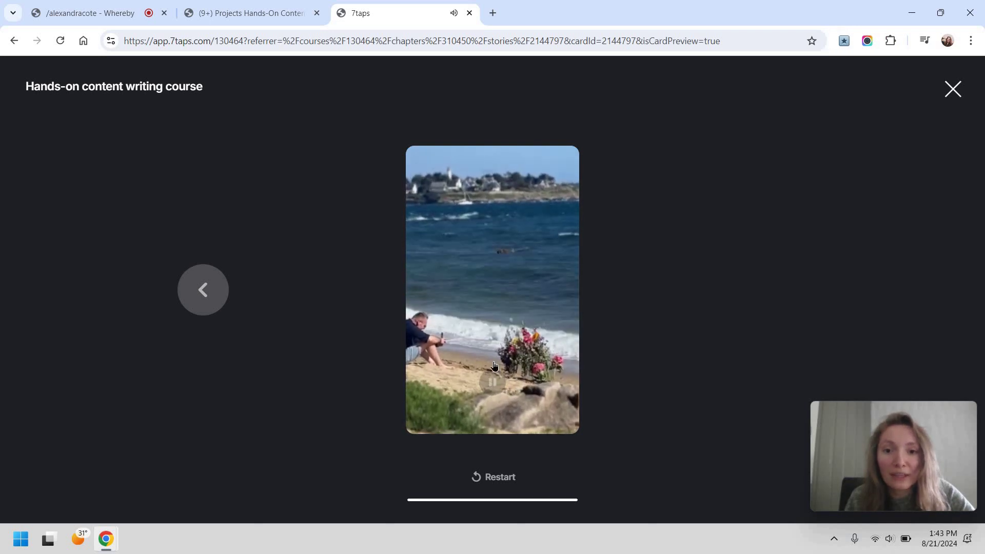
left_click(953, 88)
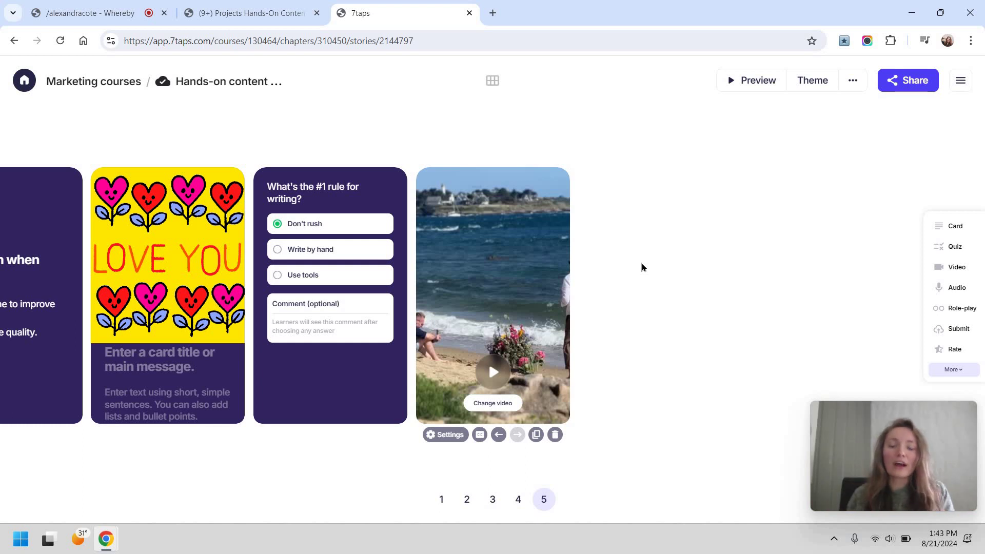
Step: Add two more video cards and choose the dark-haired woman in a white T-shirt as text-to-video avatar on the last one
left_click(956, 268)
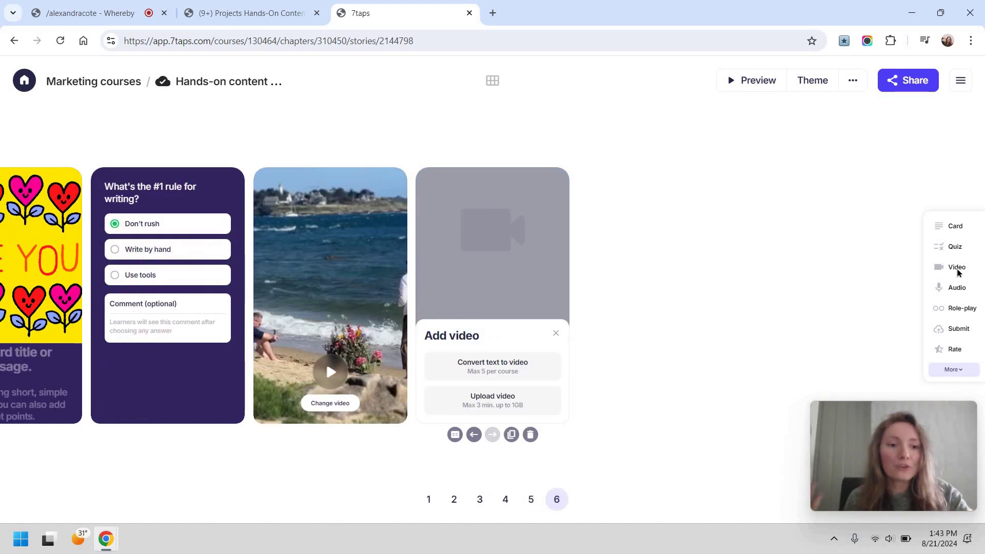
left_click(957, 271)
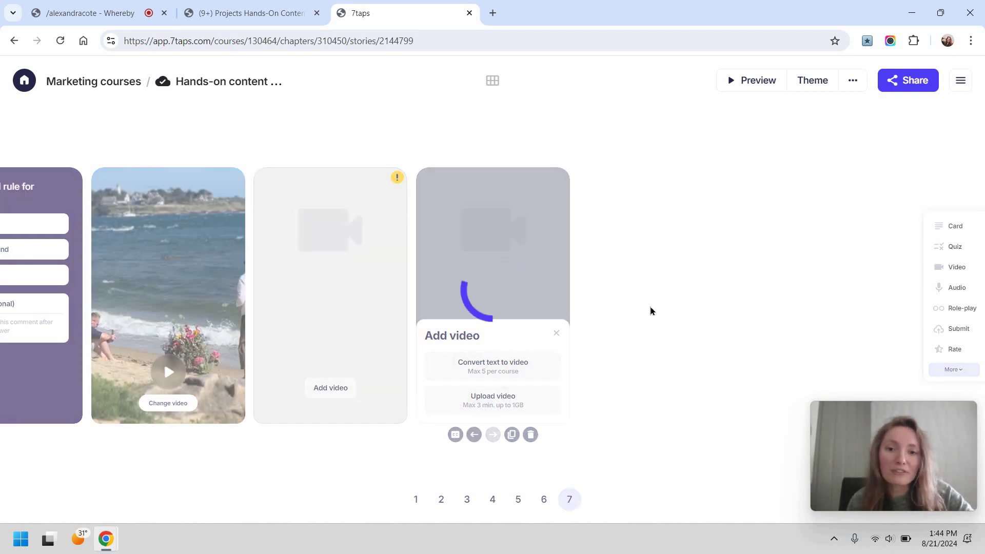
left_click(521, 302)
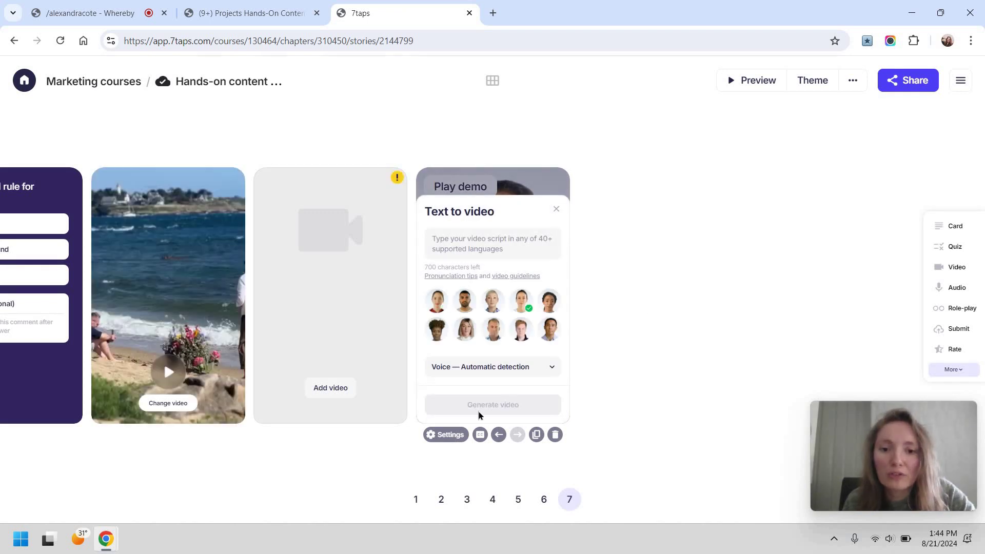
Step: Browse the available voices and set the text-to-video voice to "Bulgarian — Natural"
left_click(518, 367)
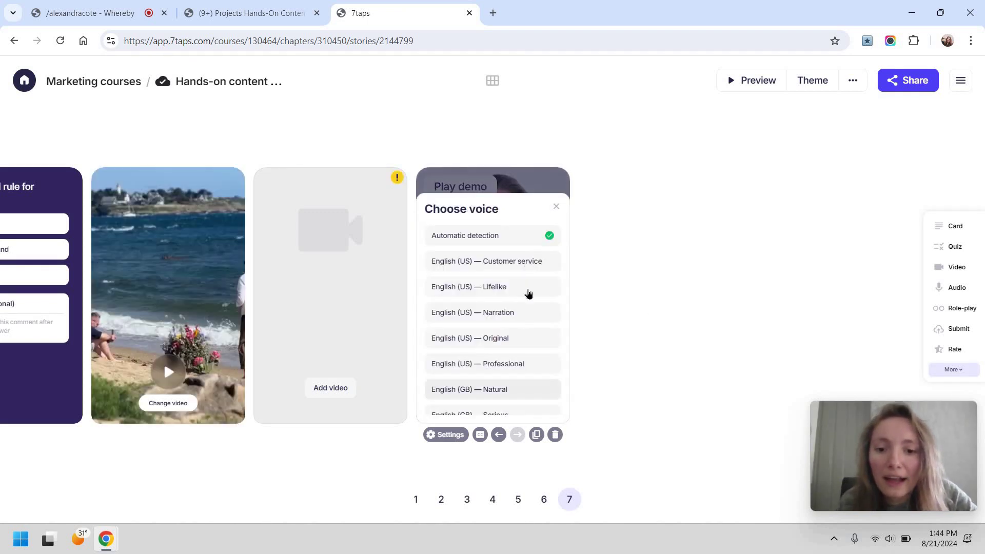
scroll(525, 338, "down", 5)
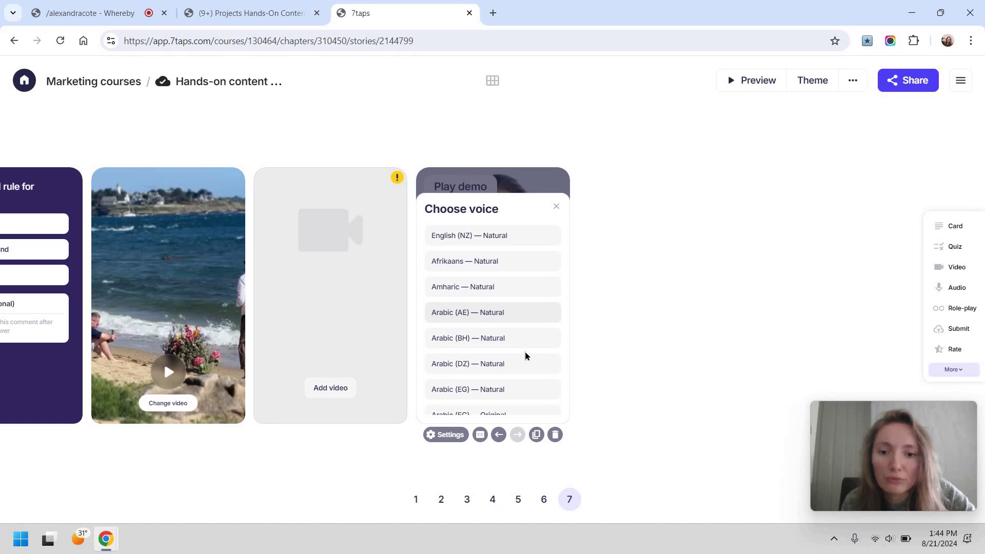
scroll(526, 356, "up", 3)
scroll(519, 364, "down", 6)
scroll(519, 365, "up", 8)
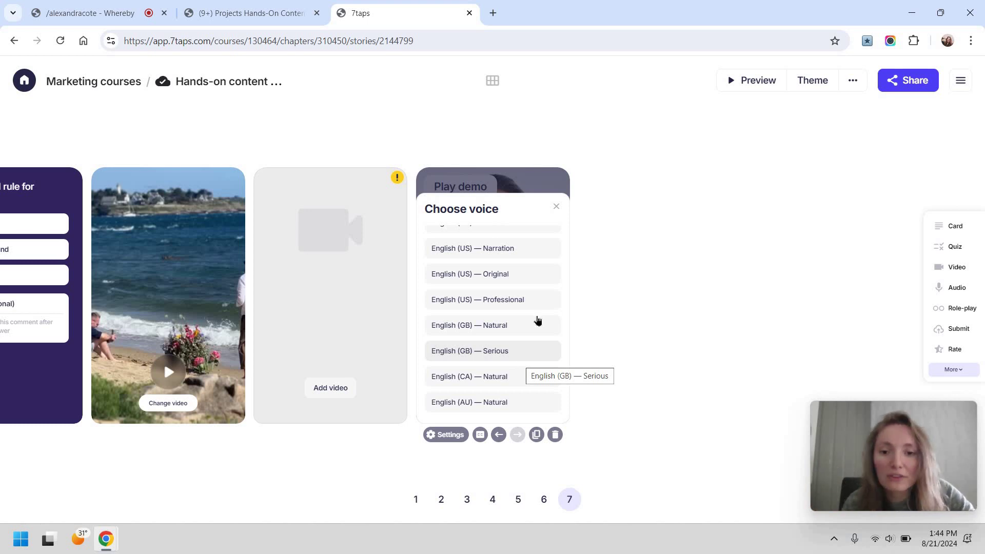
scroll(536, 322, "up", 3)
scroll(535, 338, "down", 6)
scroll(535, 349, "up", 3)
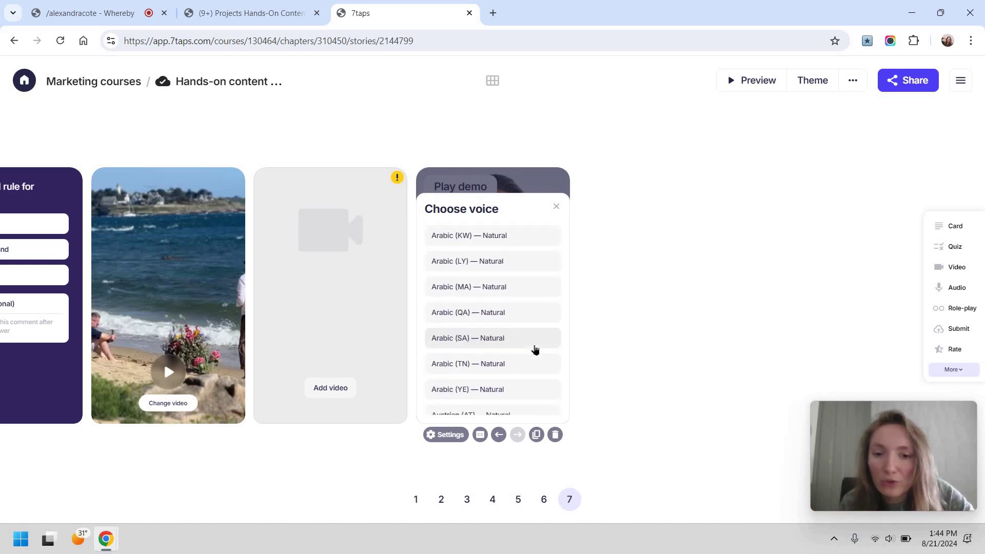
scroll(535, 349, "down", 6)
scroll(528, 308, "up", 6)
scroll(528, 305, "down", 2)
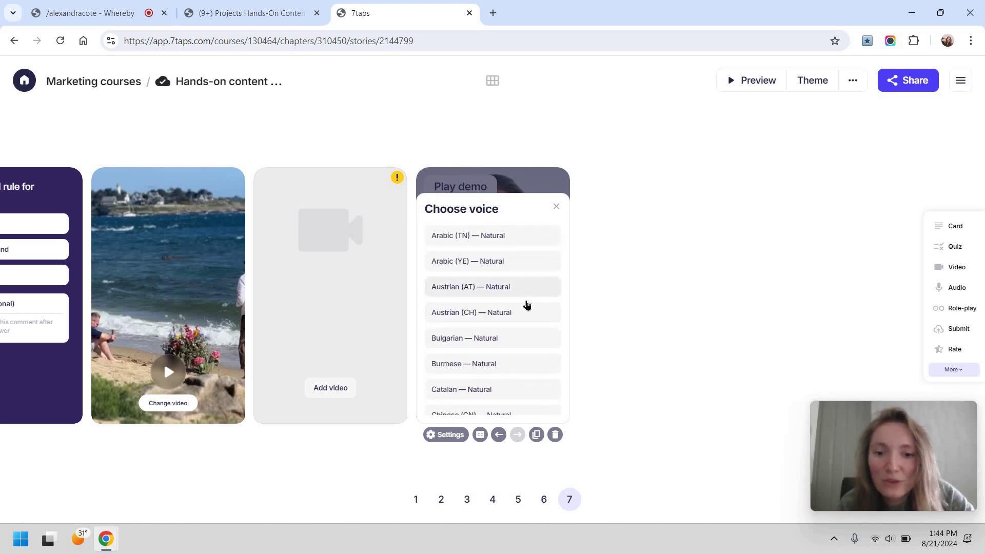
scroll(526, 282, "down", 3)
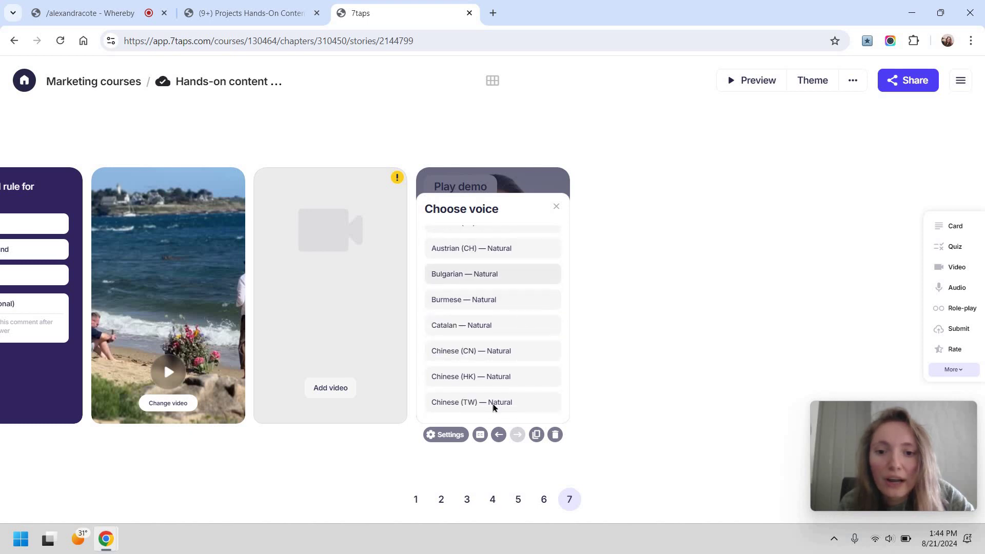
key("Escape")
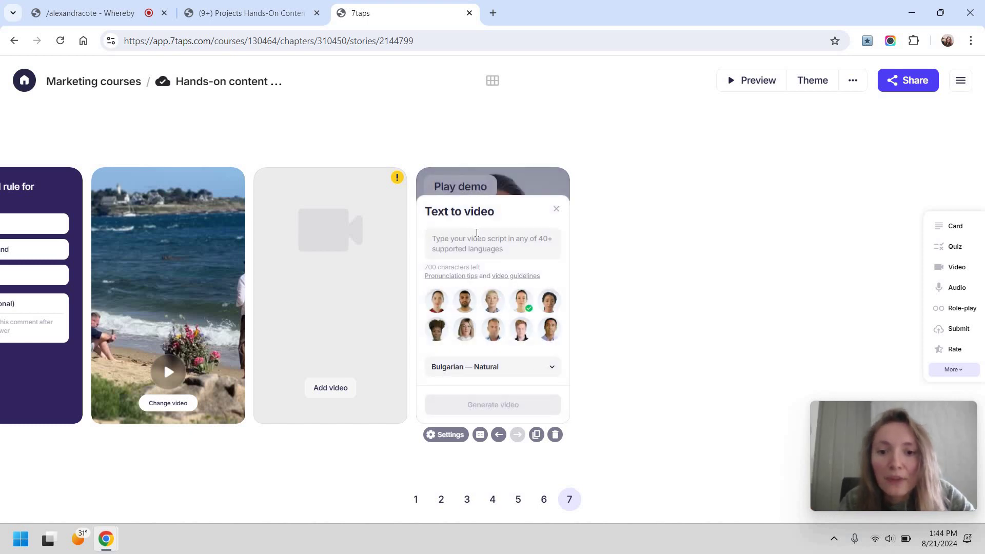
Step: Enter the video script starting "Tailor your writing to the needs and interests of your readers" and generate the avatar video
left_click(477, 233)
type("Tailor your writing to the needs and interests of your readers. Consider their background, preferences, and what they hope to gain from your work.")
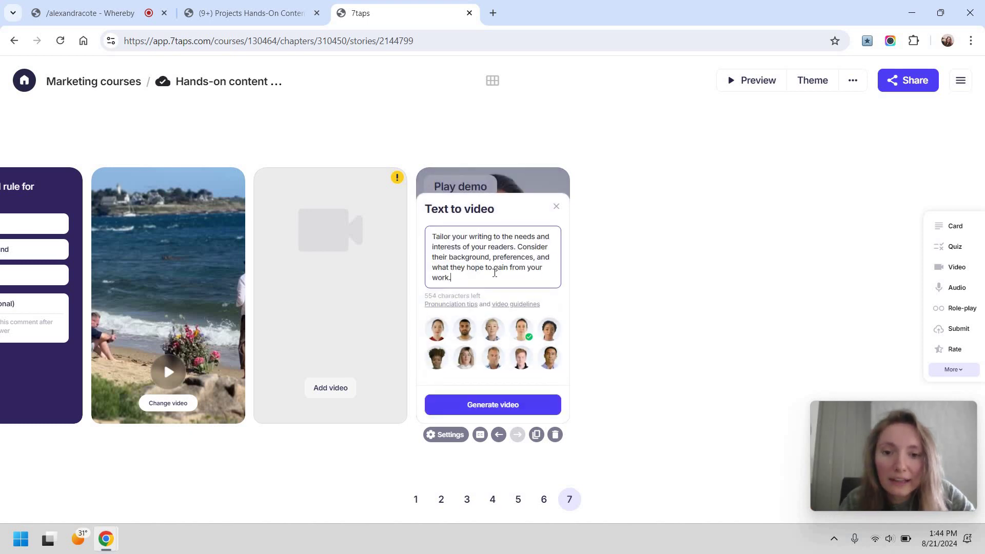
left_click(532, 404)
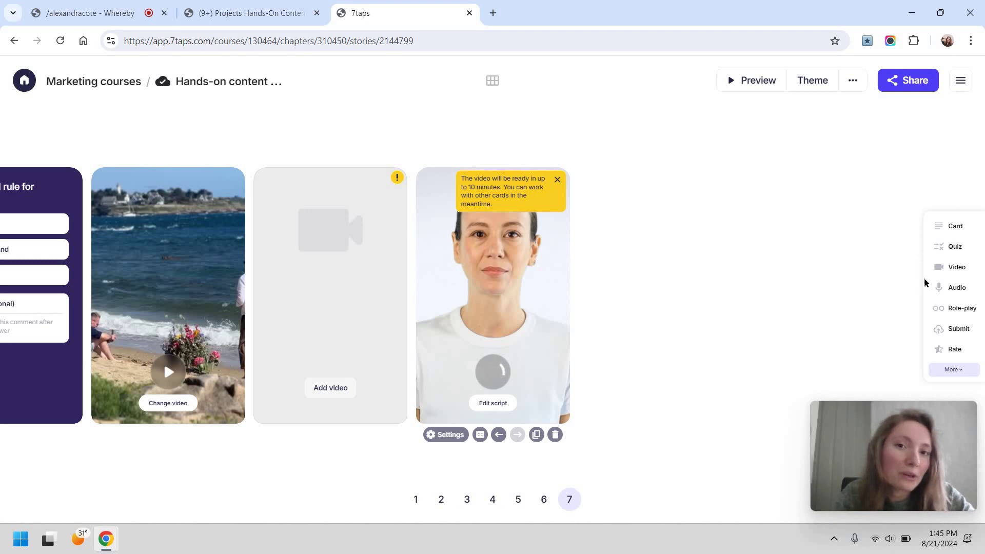
Step: Add an audio card and generate its speech from the same "Tailor your writing to the needs and interests of your readers" script
left_click(939, 287)
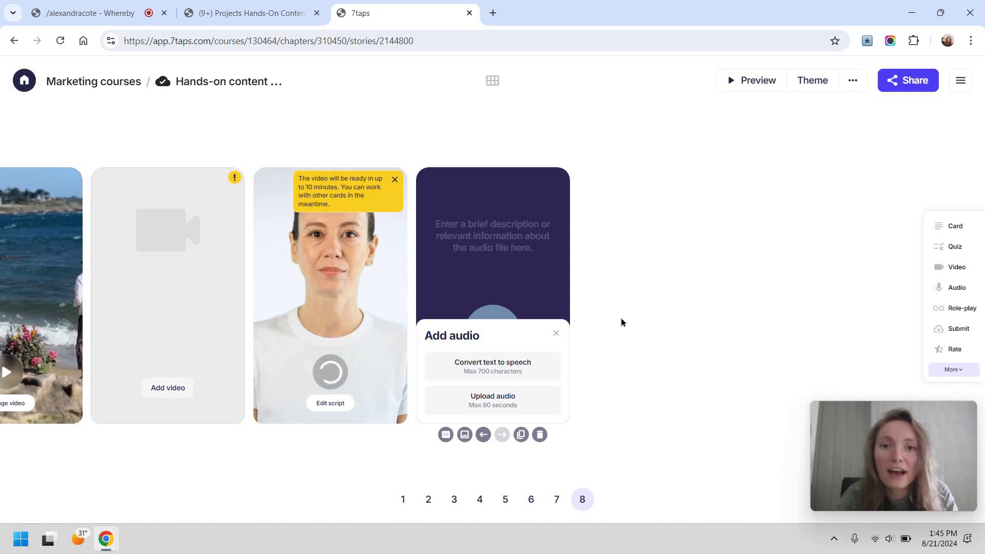
left_click(520, 360)
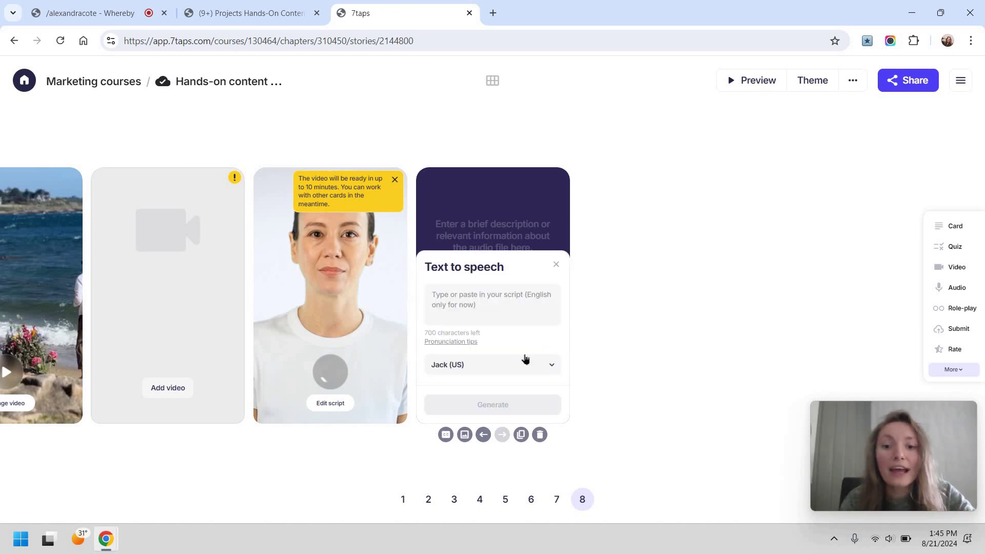
type("Tailor your writing to the needs and interests of your readers. Consider their background, preferences, and what they hope to gain from your work.")
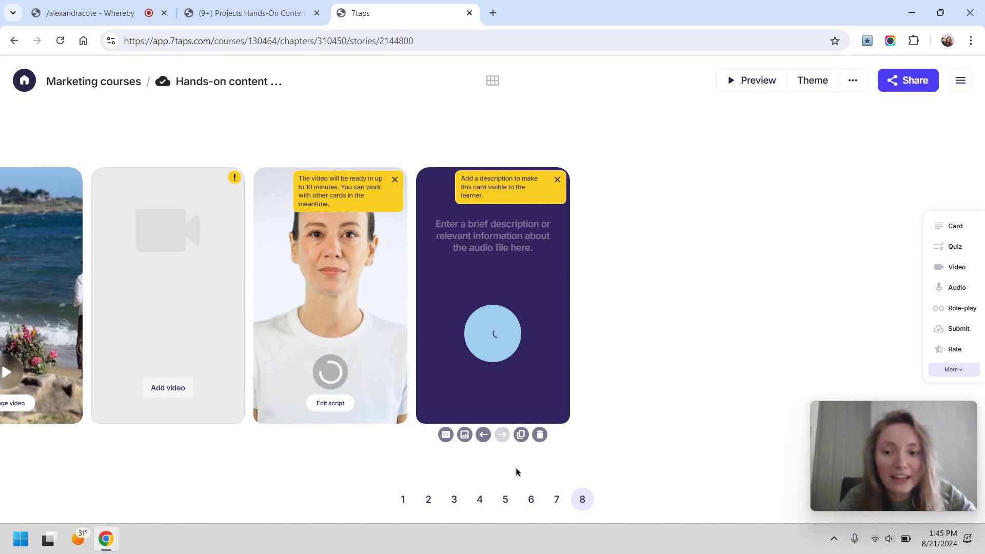
Step: Permanently delete the empty video card and the beach video card
key("Left")
key("Left")
left_click(530, 434)
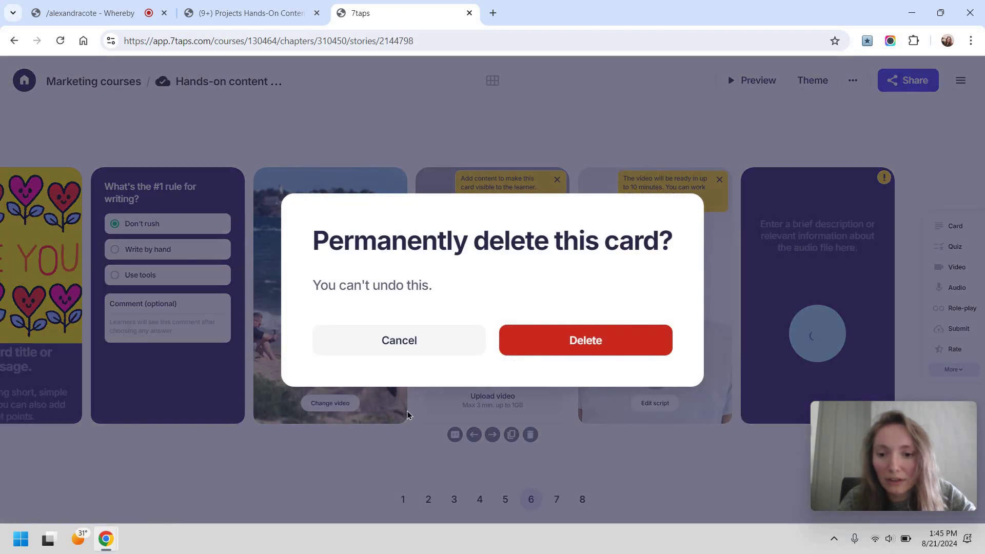
key("Return")
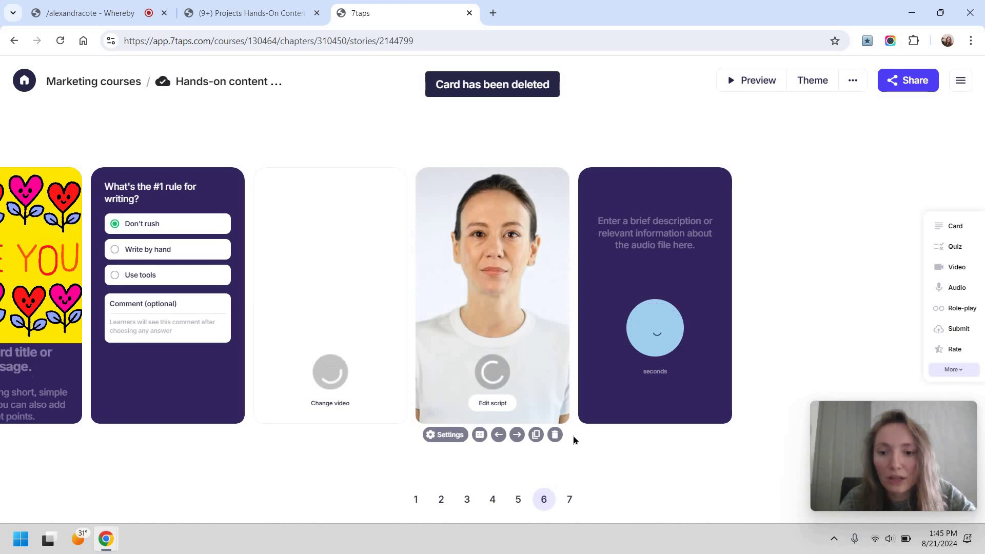
key("Left")
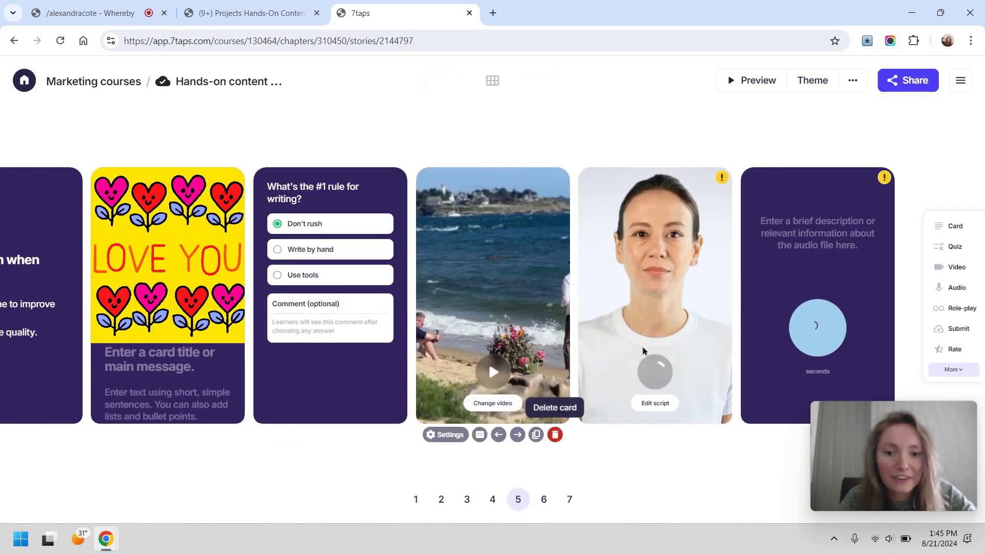
key("Return")
key("Return")
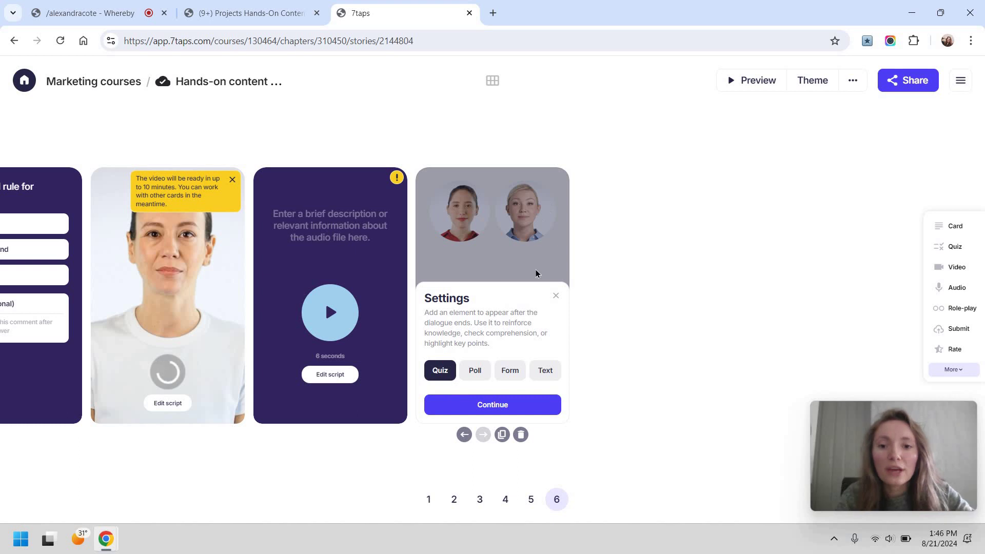
Step: Set up the role-play card with a Quiz after the dialogue, and look at an avatar's text-to-video script options
left_click(501, 406)
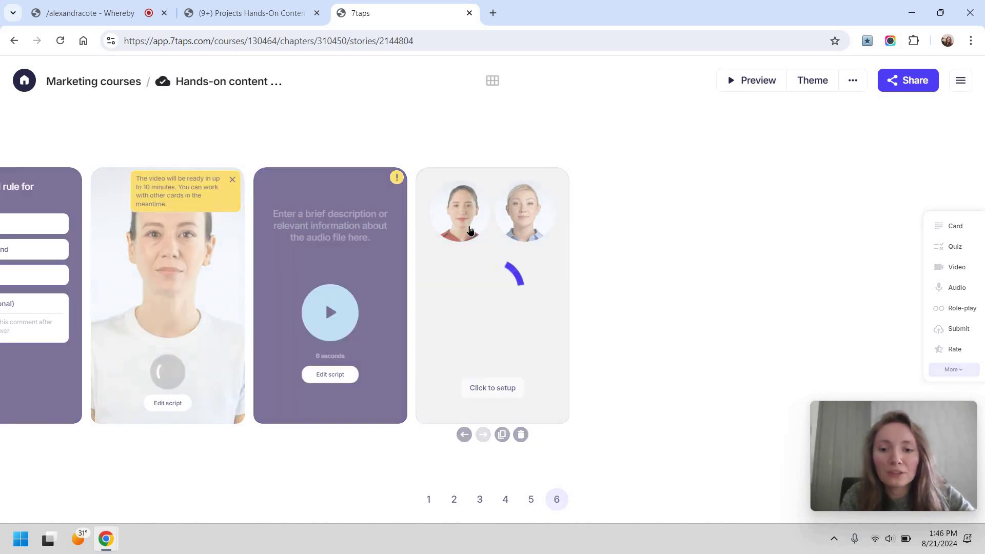
left_click(552, 226)
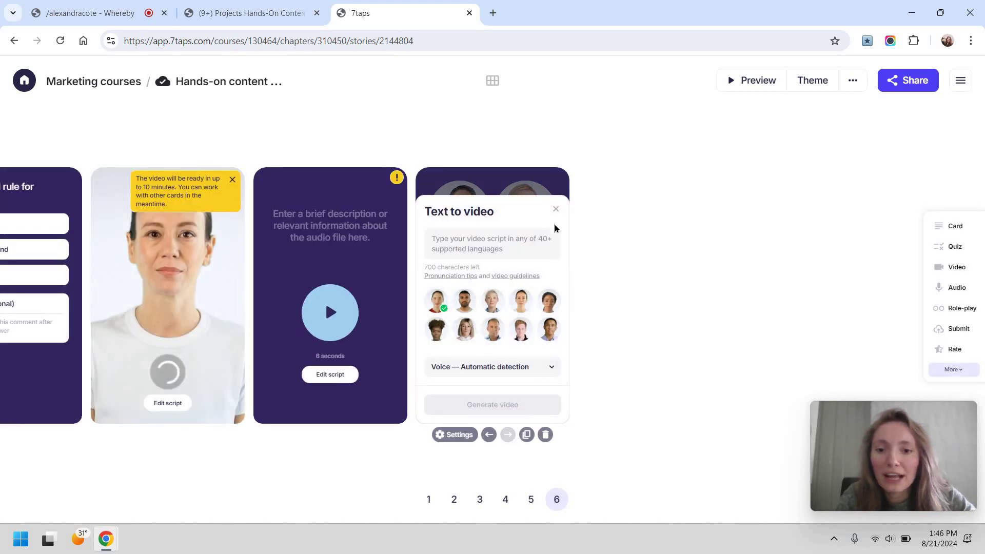
left_click(556, 209)
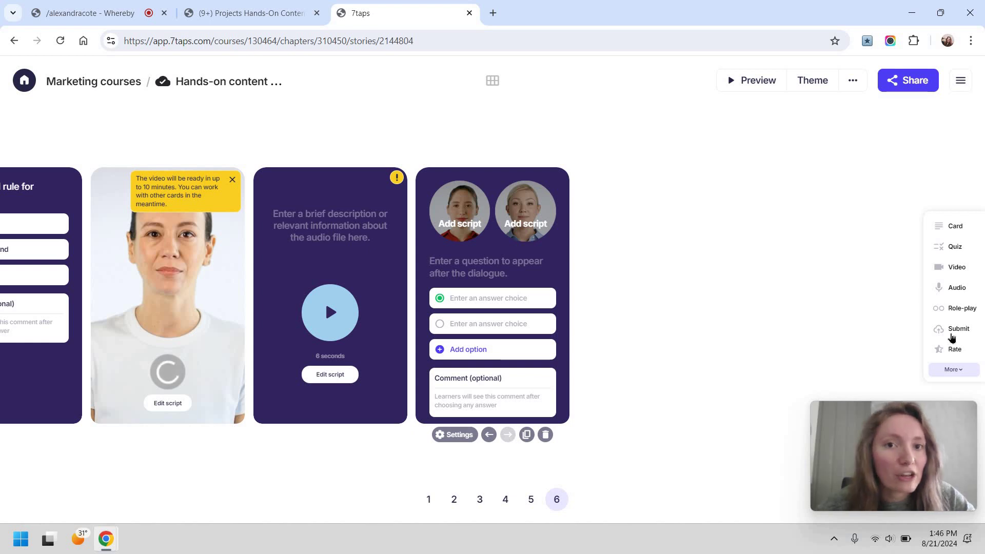
Step: Add a second role-play card and set a Text element to appear after its dialogue
left_click(447, 434)
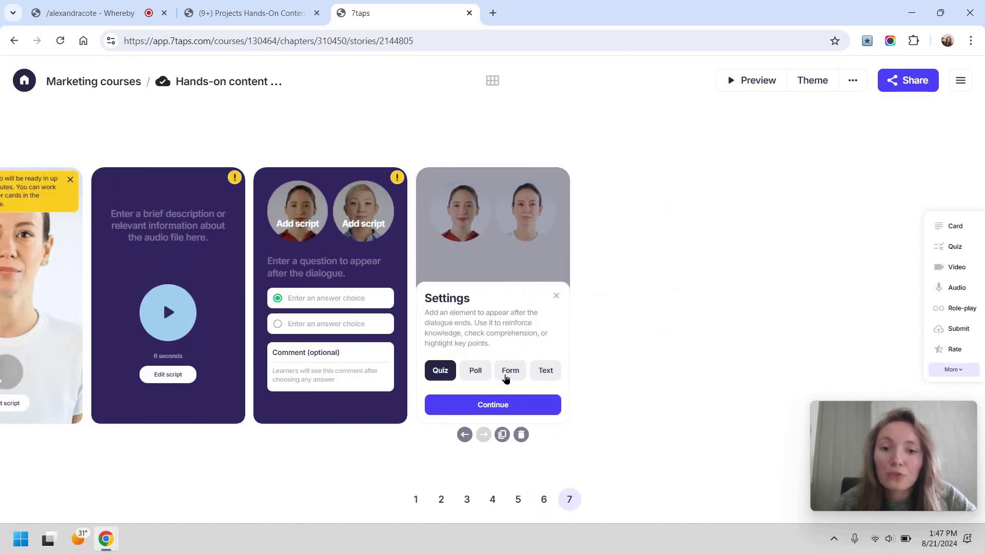
left_click(474, 370)
key("Right")
key("Right")
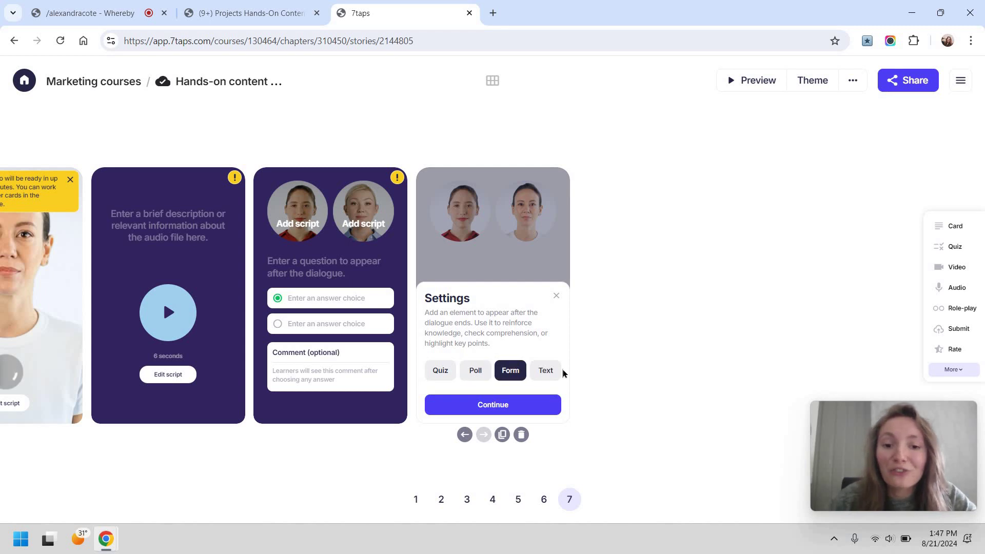
left_click(510, 403)
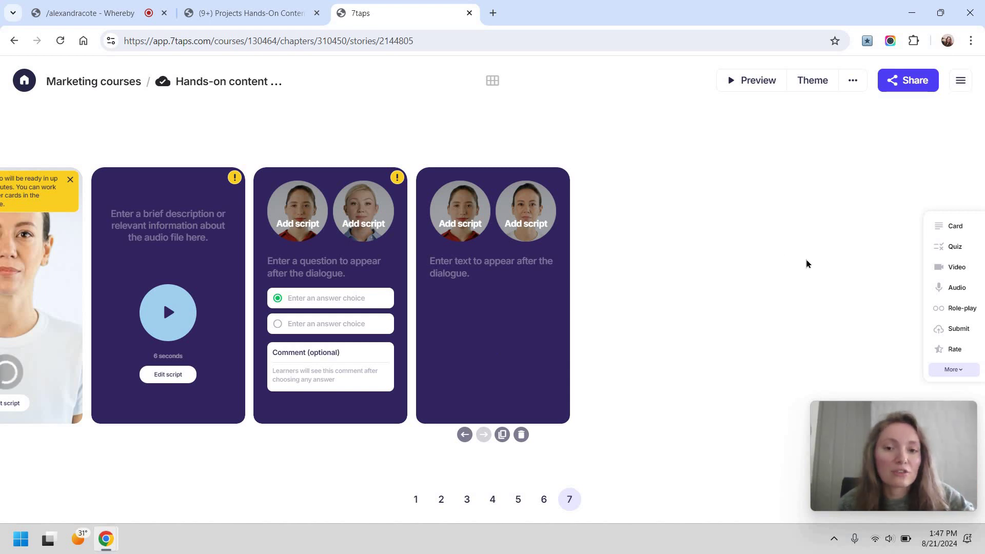
Step: Add a submission card requesting audio from learners and start its prompt with "How would you handle"
left_click_drag(958, 328, 607, 348)
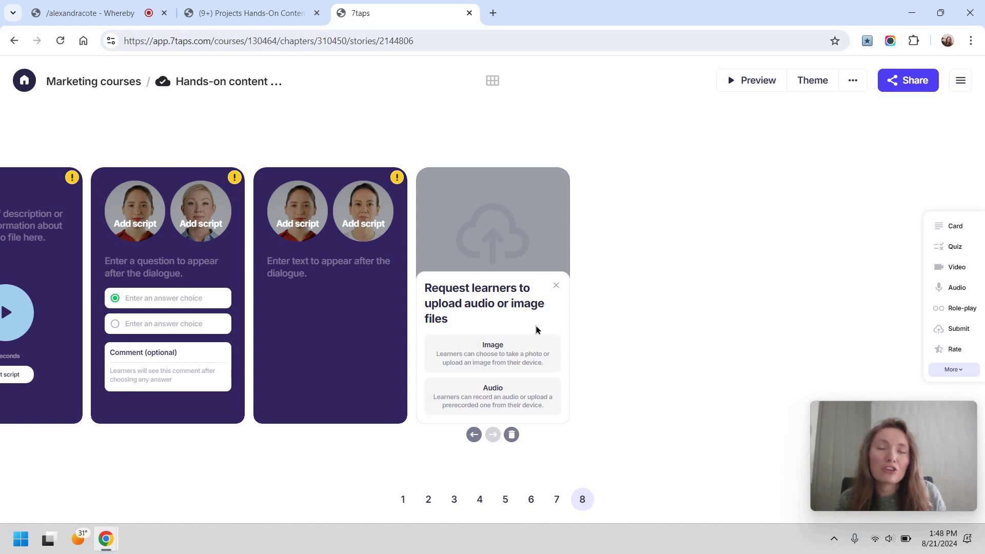
left_click(475, 402)
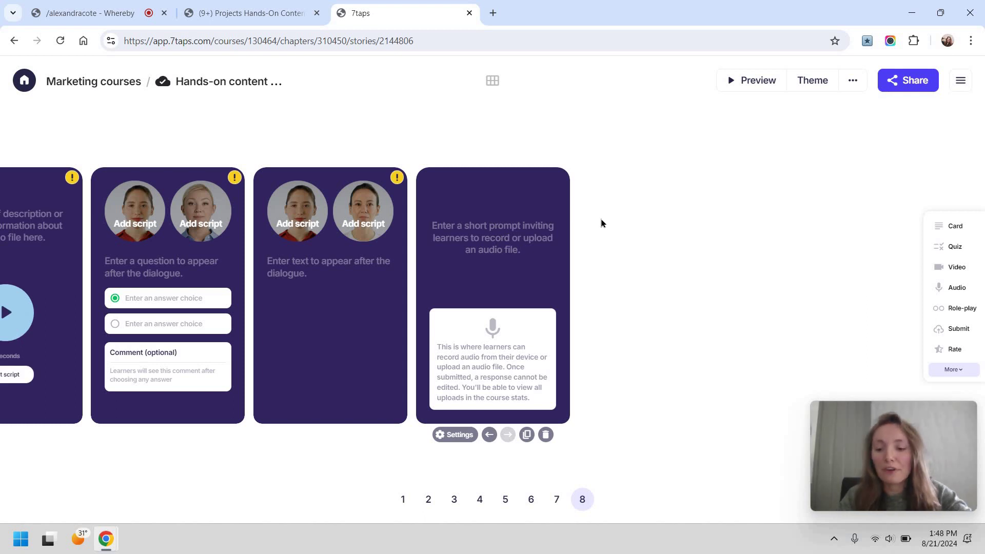
type("How would oyu ")
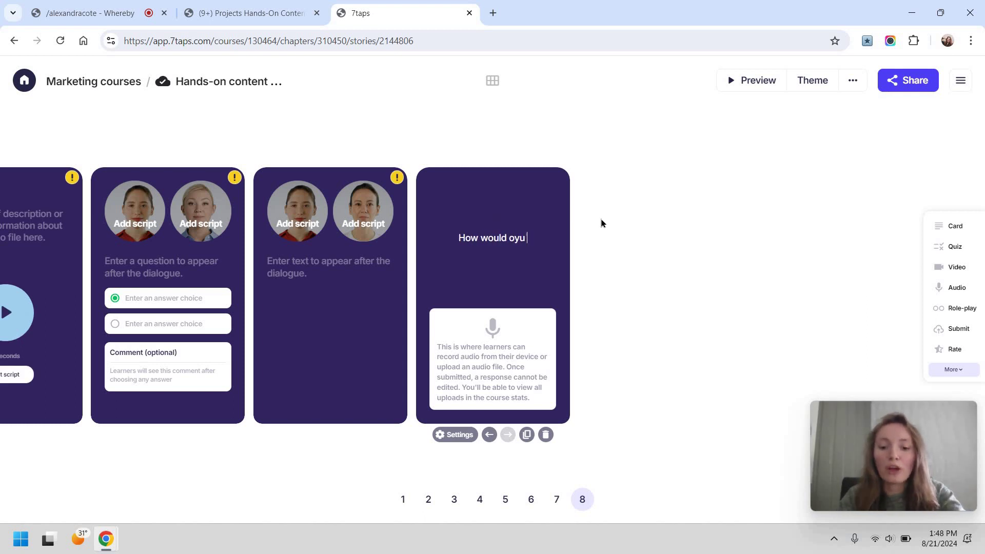
type("handle")
key("Left")
key("Left")
key("Left")
key("Left")
key("Left")
key("Left")
key("Left")
key("Left")
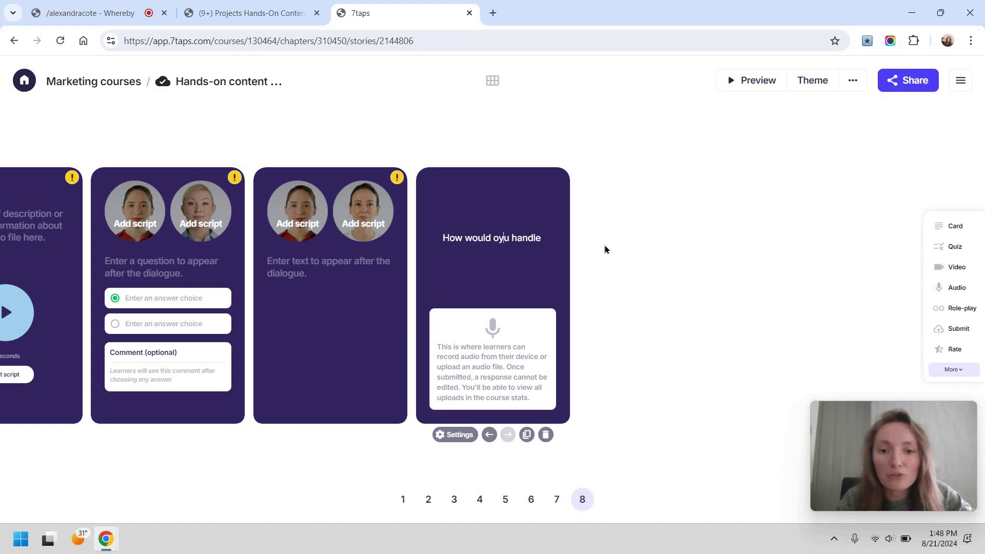
double_click(500, 237)
type("you")
key("End")
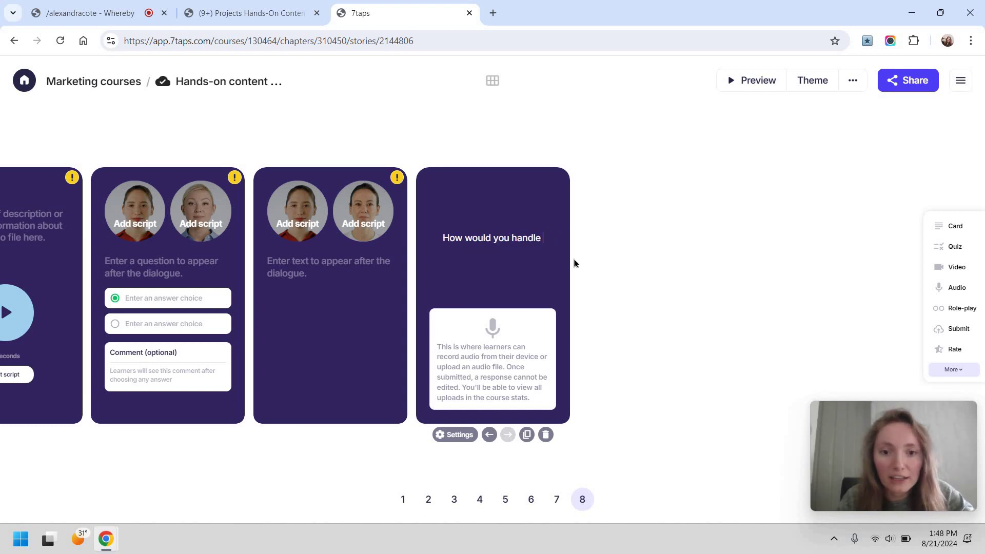
Step: Complete the audio prompt with "a conflict with your client in this case :" and the placeholder line "gfghdfhfdhfhd" below a blank line
type("a confl")
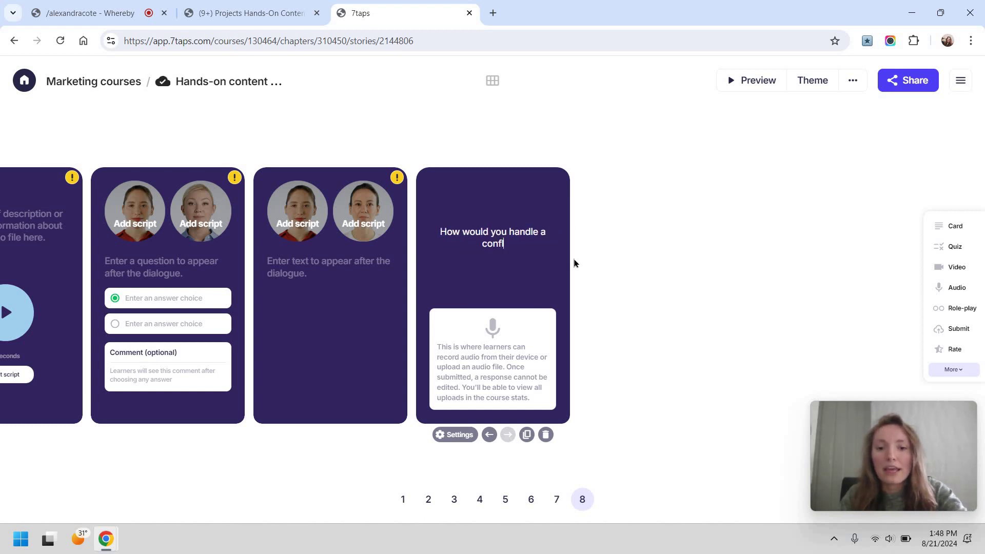
type("ict with your clie")
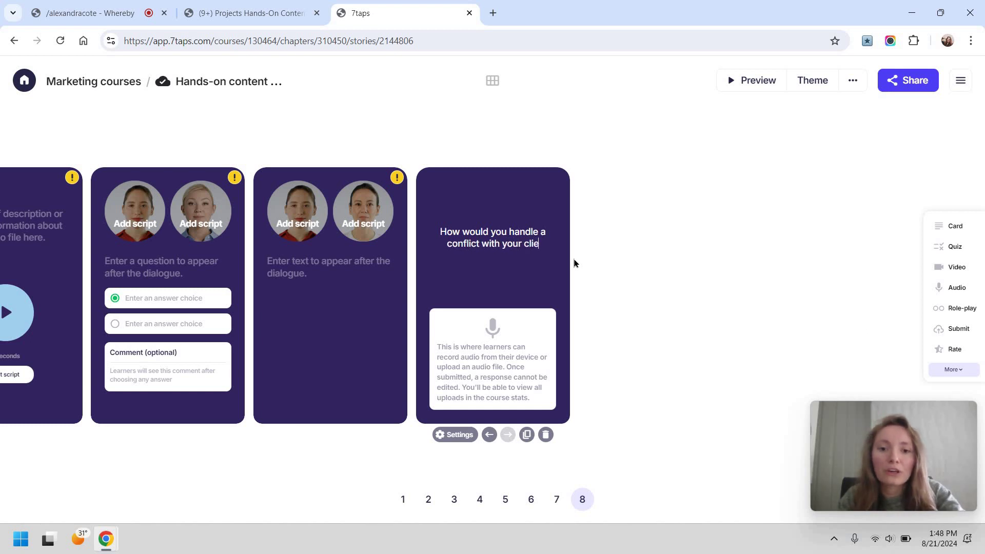
type("nt in this case")
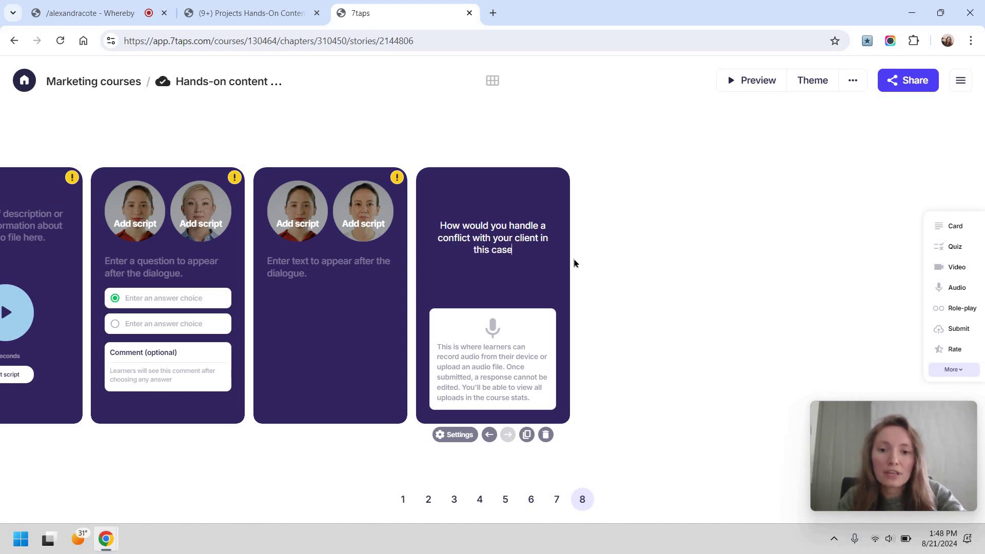
type(" :")
key("Return")
key("Return")
type("gfghdfhfdhf")
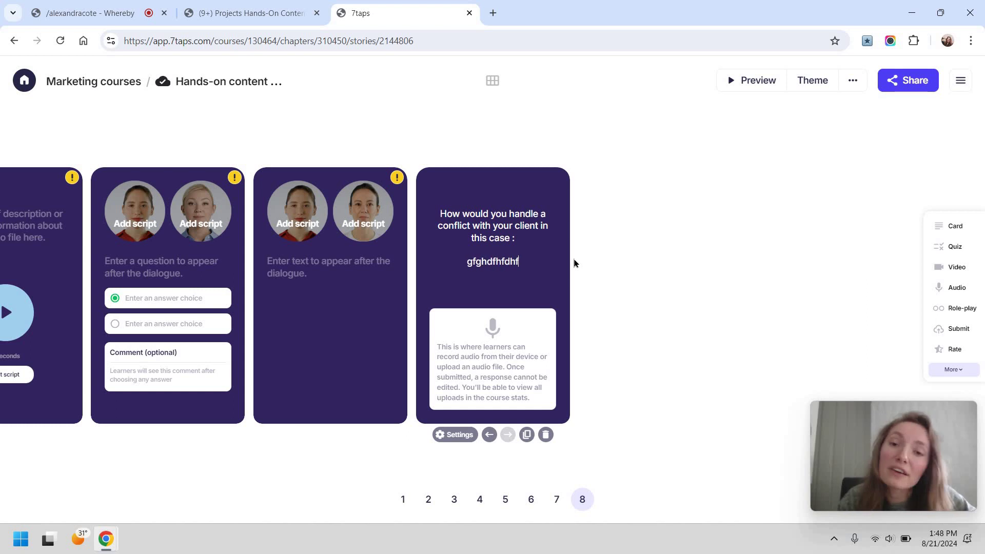
type("hd")
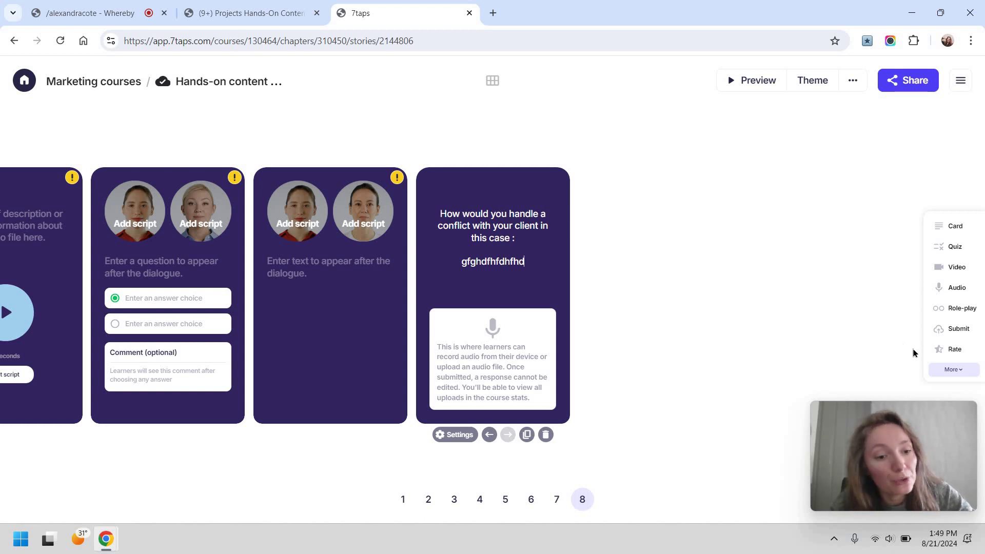
Step: Add an emoji rating card asking "Did you like this course?"
left_click(952, 349)
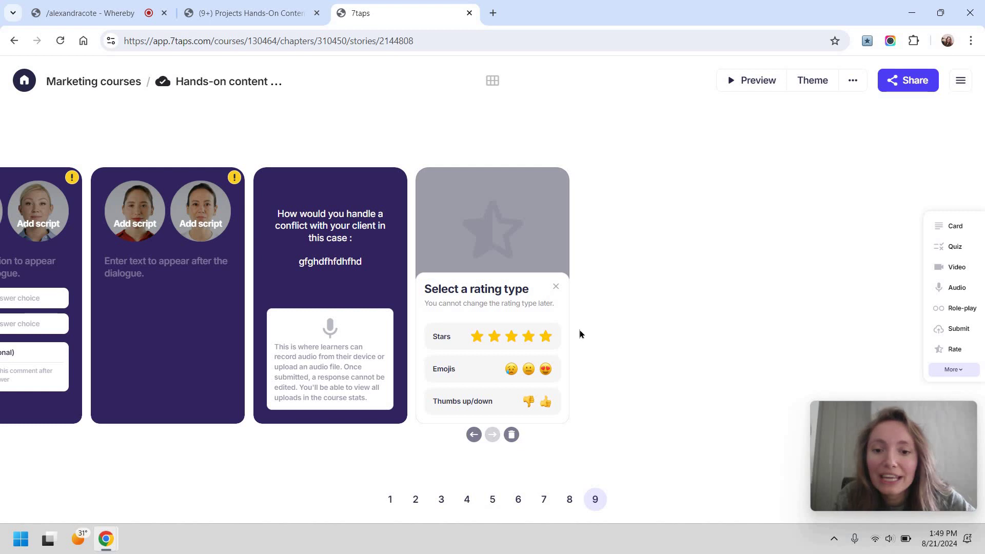
left_click(458, 369)
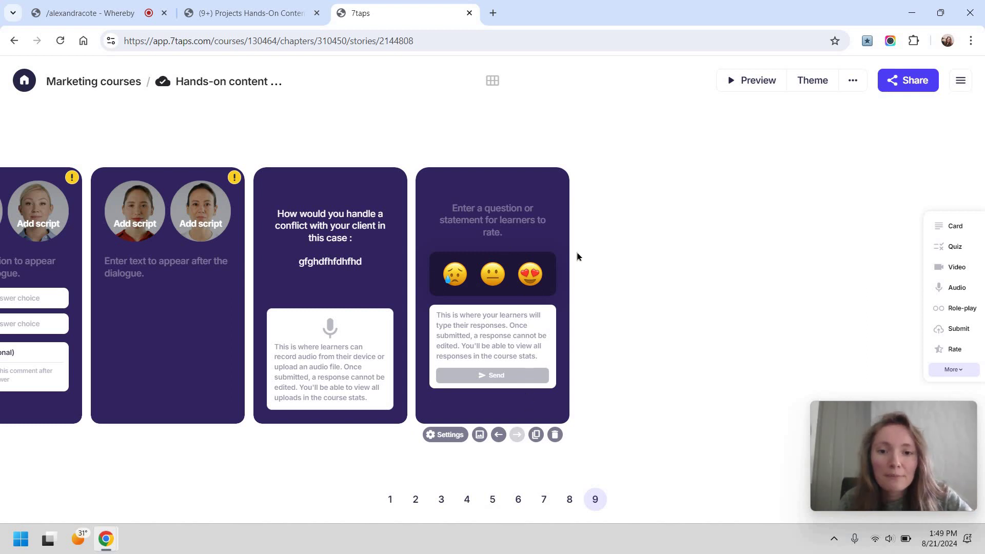
type("Did you ")
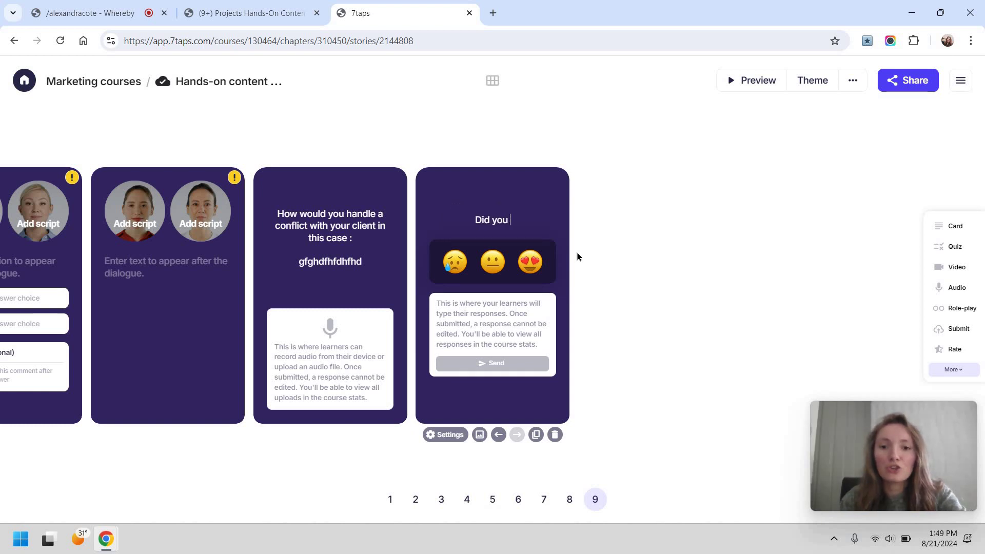
type("like this o")
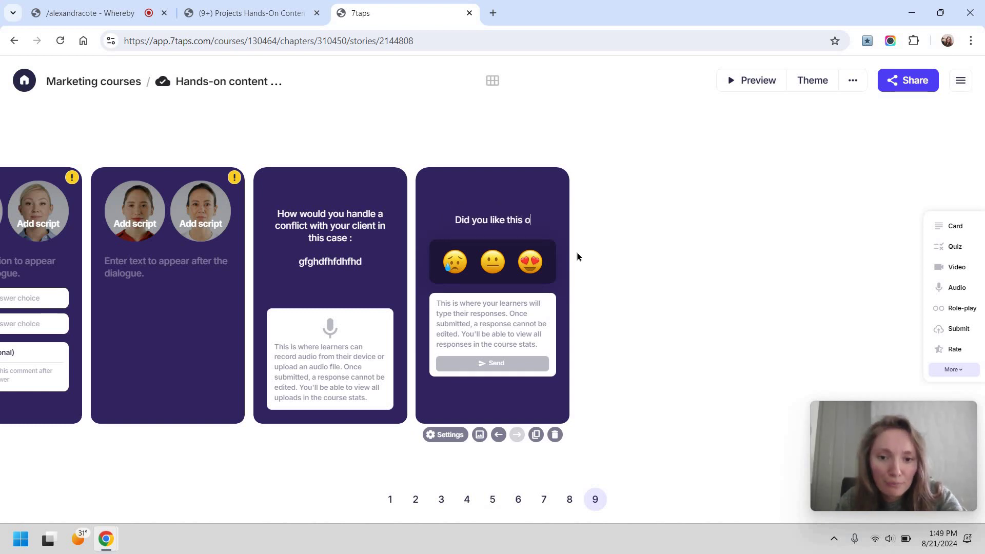
type("ourse?")
Step: Add a star rating card asking "How would you rate your skills in leadership?"
left_click_drag(954, 349, 633, 285)
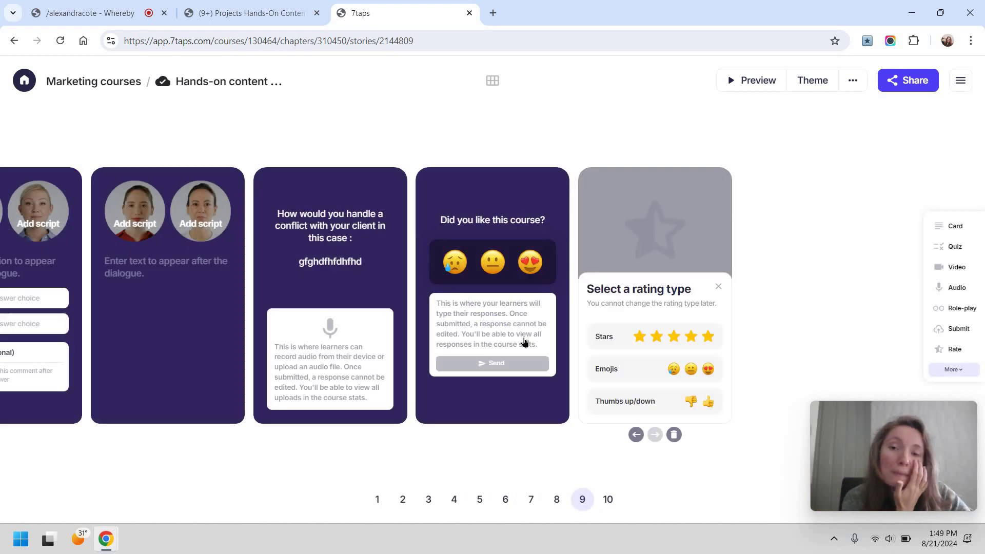
left_click(492, 336)
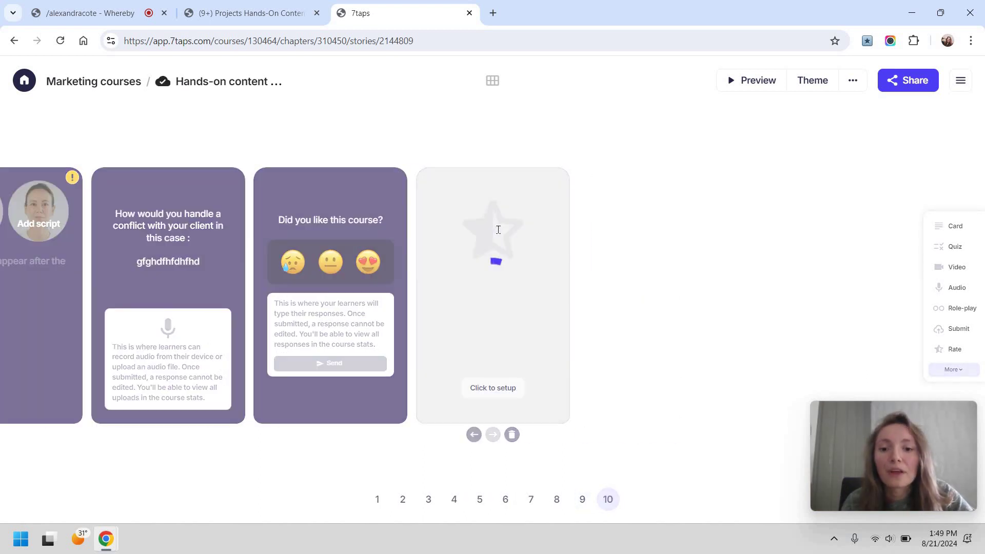
type("How would you rate your skills ")
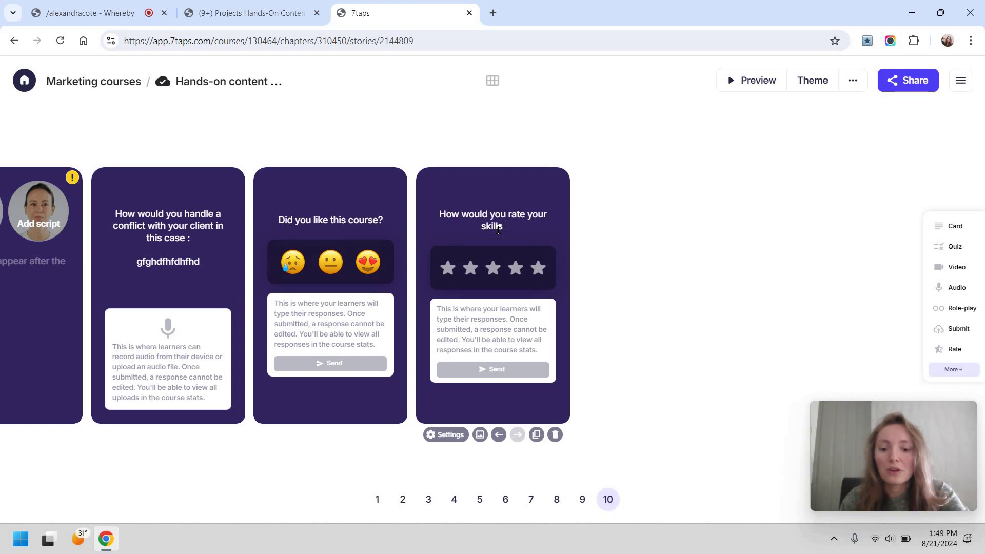
type("in leadership?")
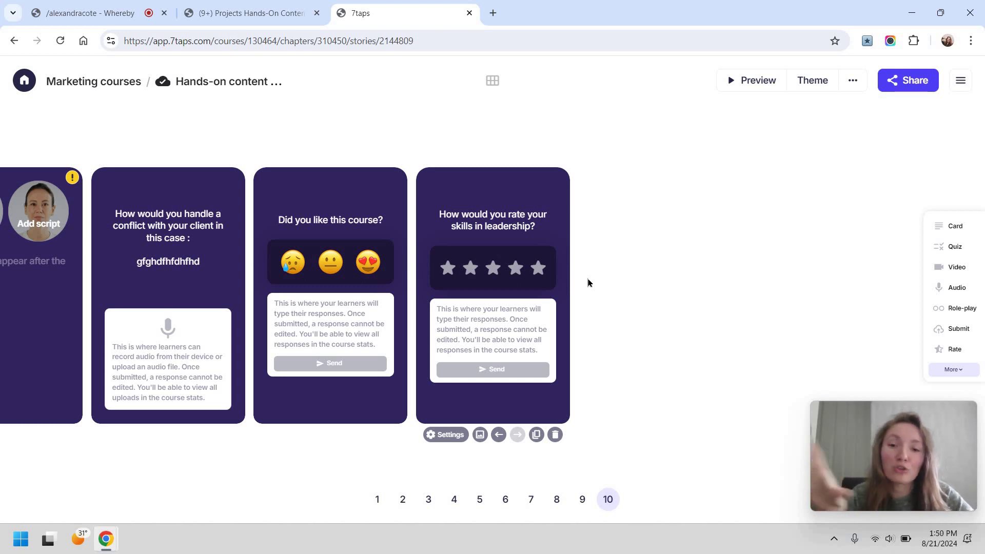
Step: Add a thumbs up/down rating card without a question, and a form card with the placeholder question "fsjafdsg?"
left_click(941, 349)
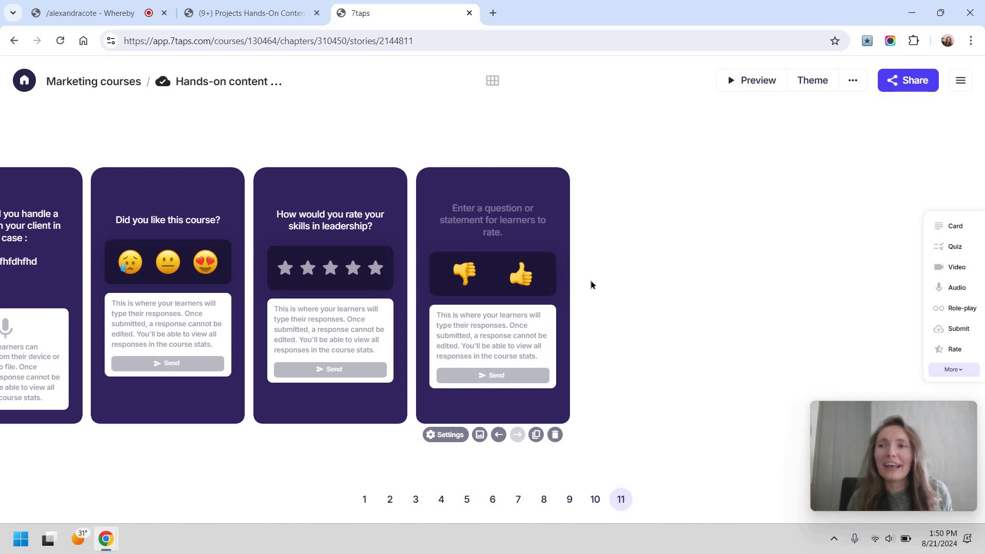
left_click(954, 369)
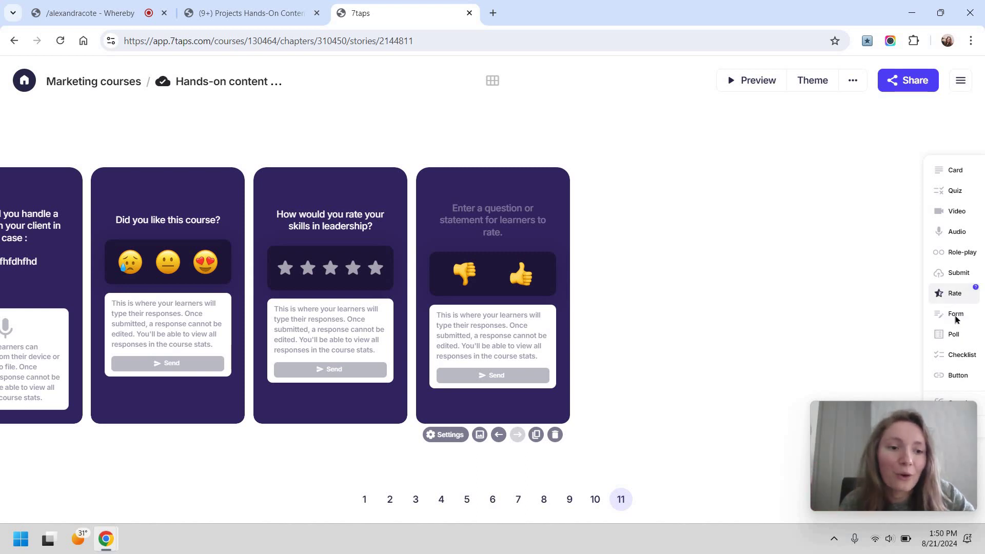
left_click(956, 315)
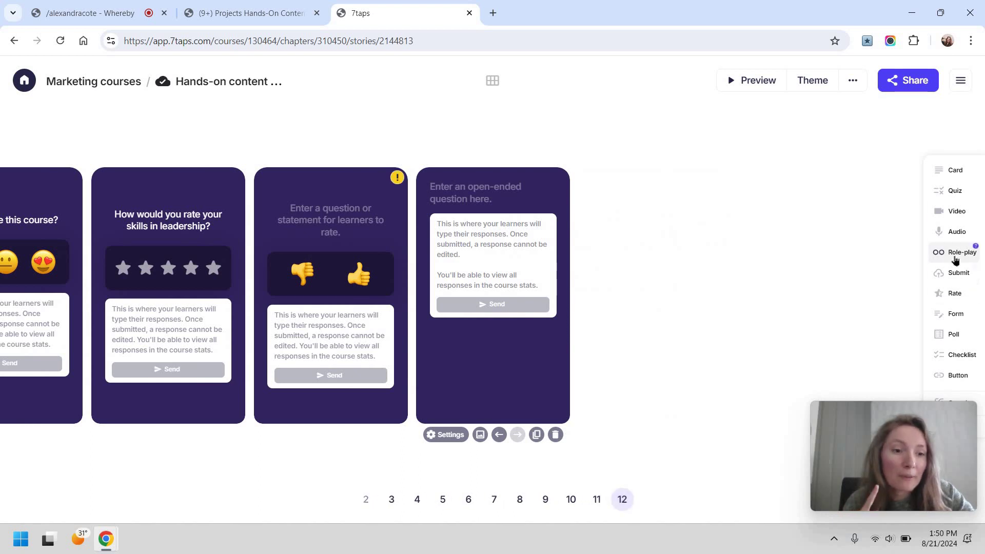
left_click(492, 192)
type("fsjafdsg?")
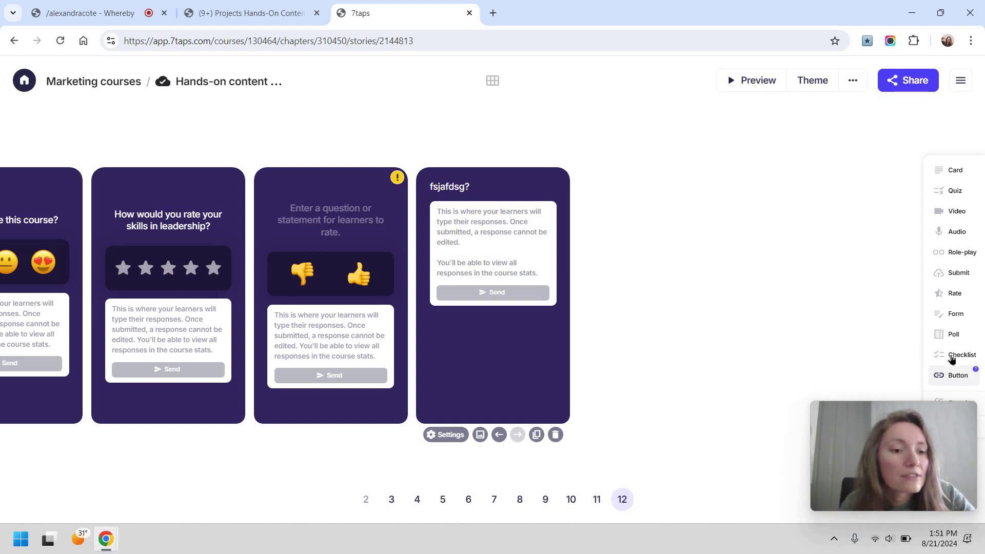
Step: Add a checklist card titled "Article sections" with the items intro, hook, chapters, conclusion and cta
left_click_drag(951, 356, 627, 318)
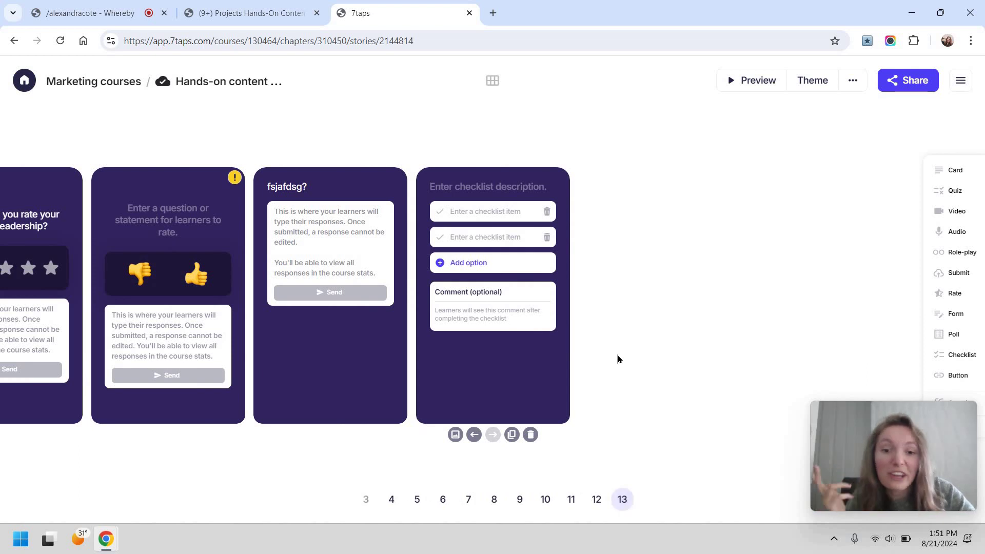
left_click(496, 189)
type("Article section")
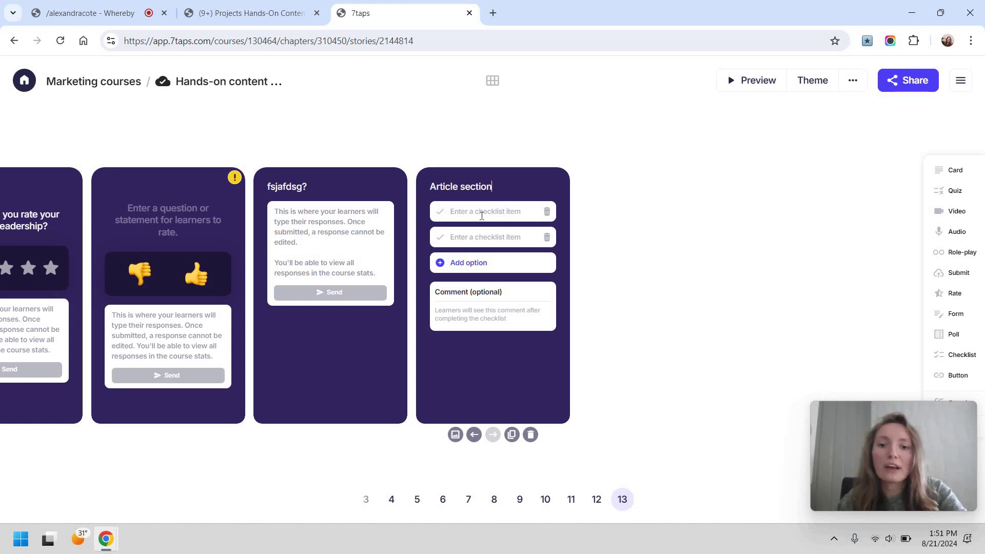
type("intro")
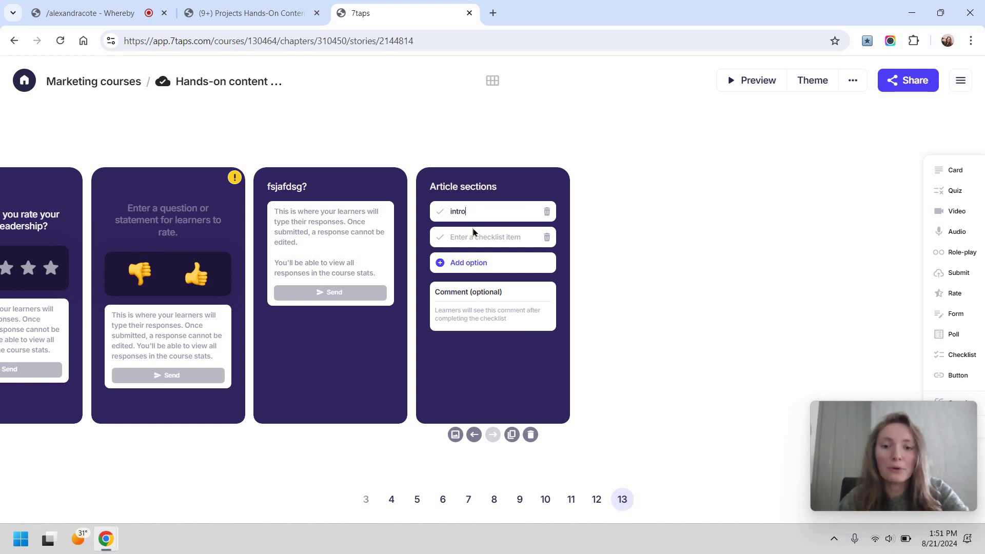
left_click(474, 236)
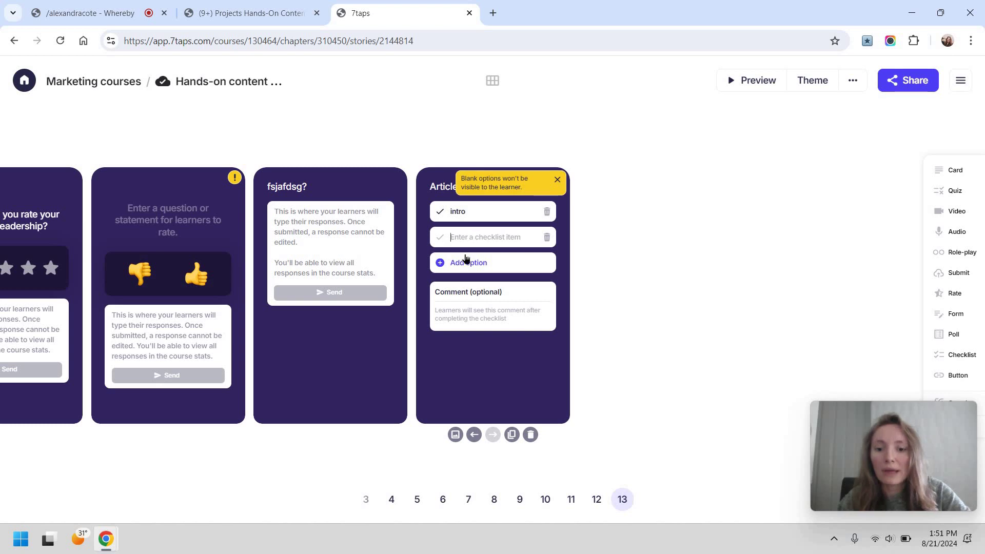
type("hook")
left_click(493, 258)
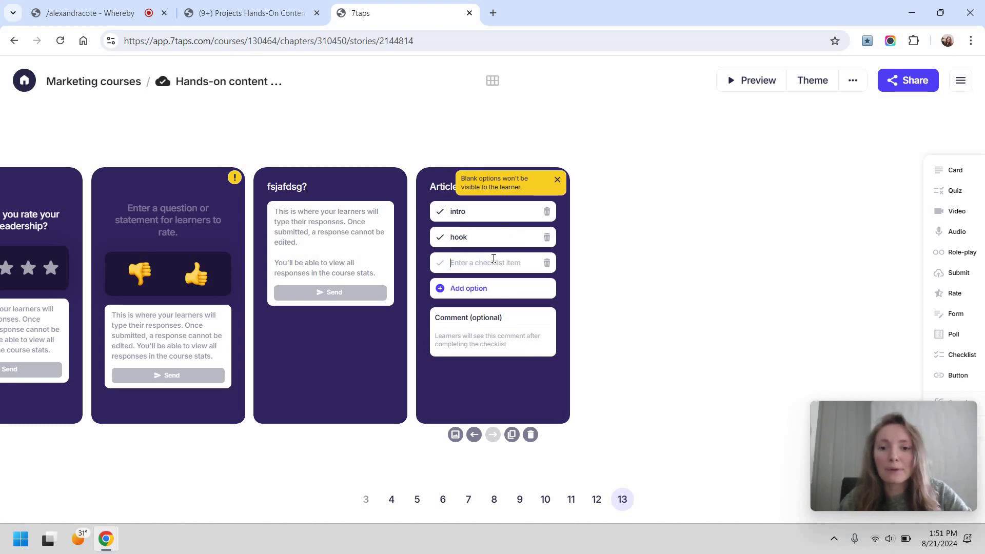
type("chapters")
left_click(484, 288)
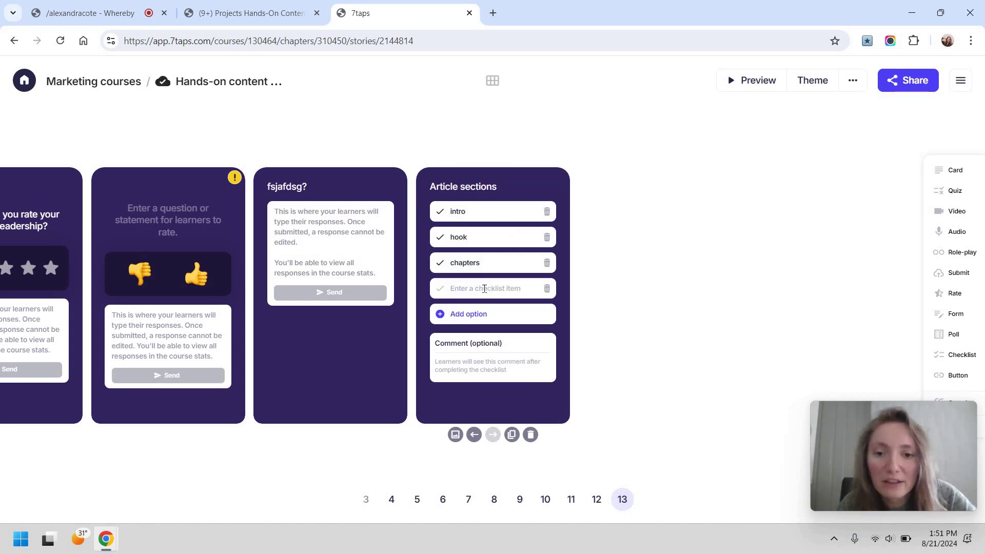
type("conclusion")
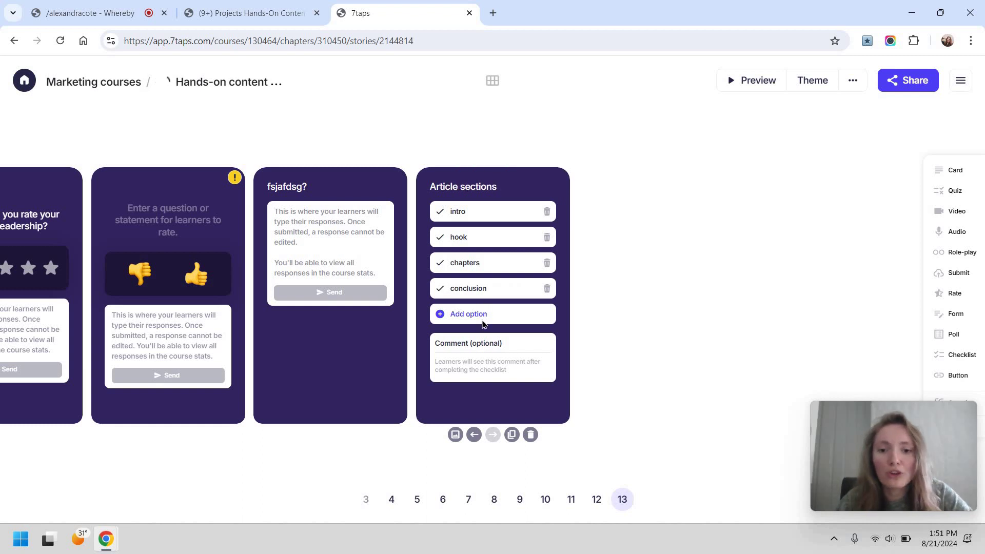
left_click(482, 314)
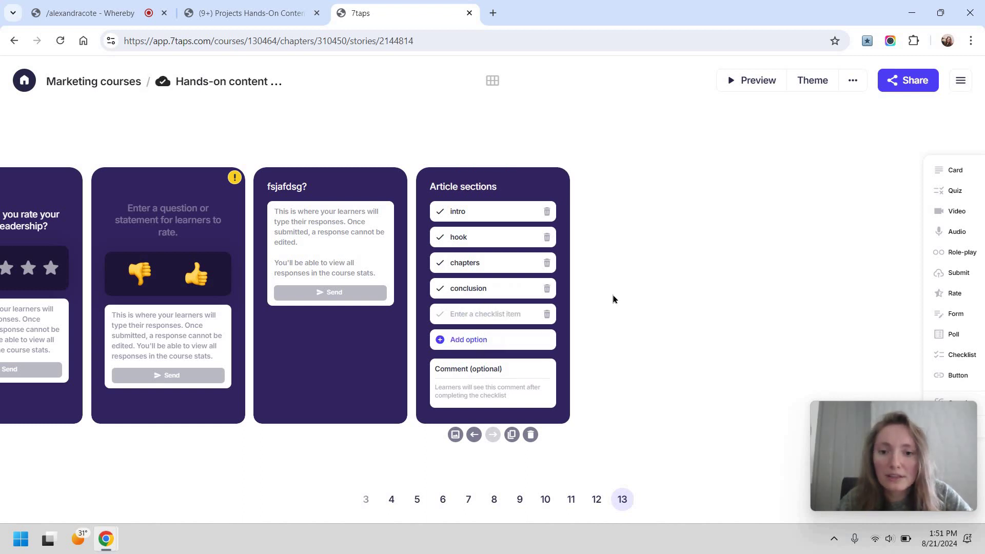
type("cta")
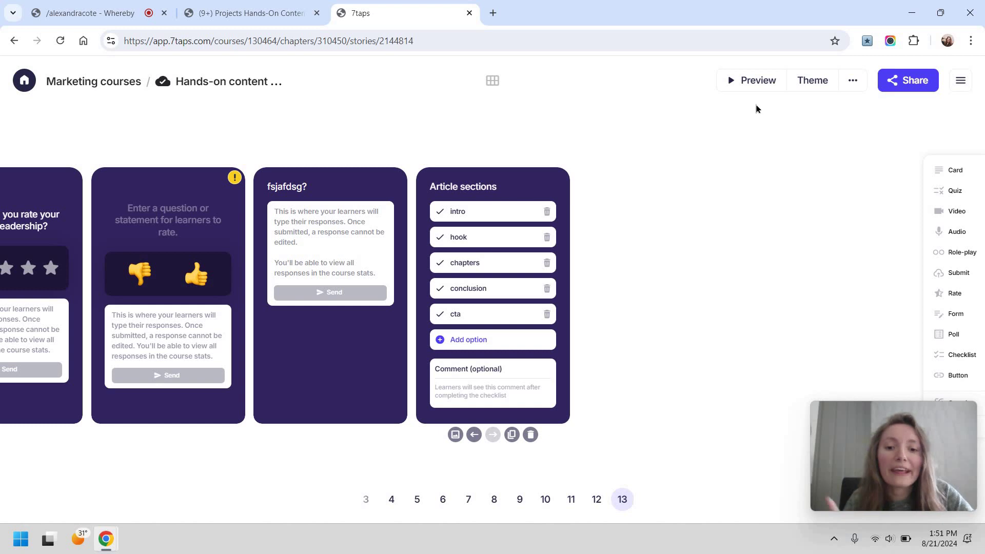
Step: Preview the checklist card as a learner and tick hook, chapters and conclusion
left_click(741, 84)
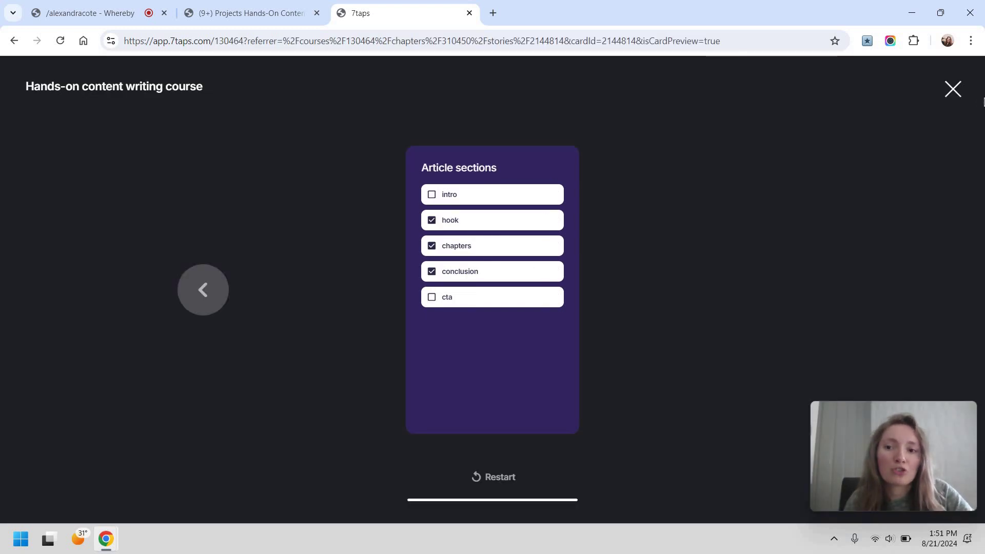
Step: Close the checklist preview and add a button card after the "Article sections" card
left_click(953, 90)
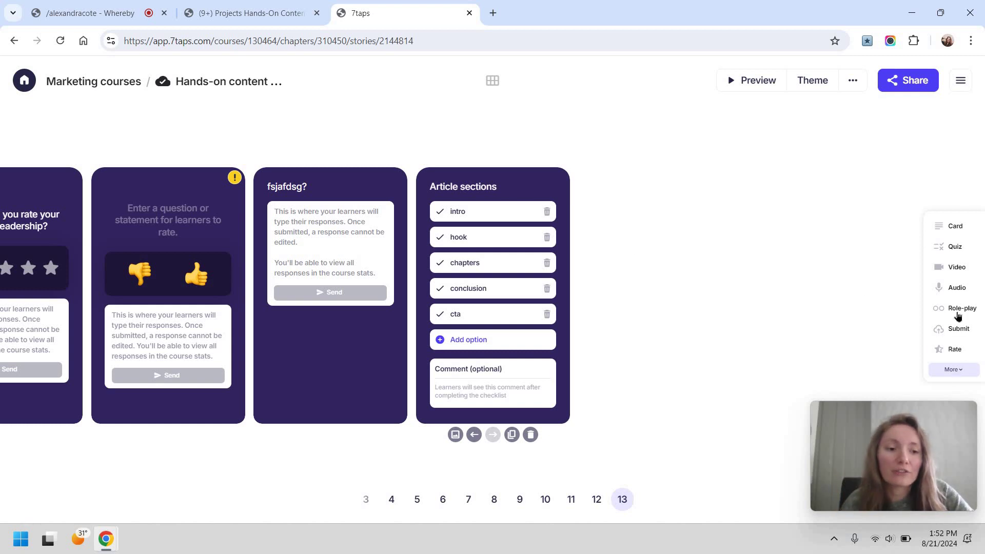
left_click(952, 369)
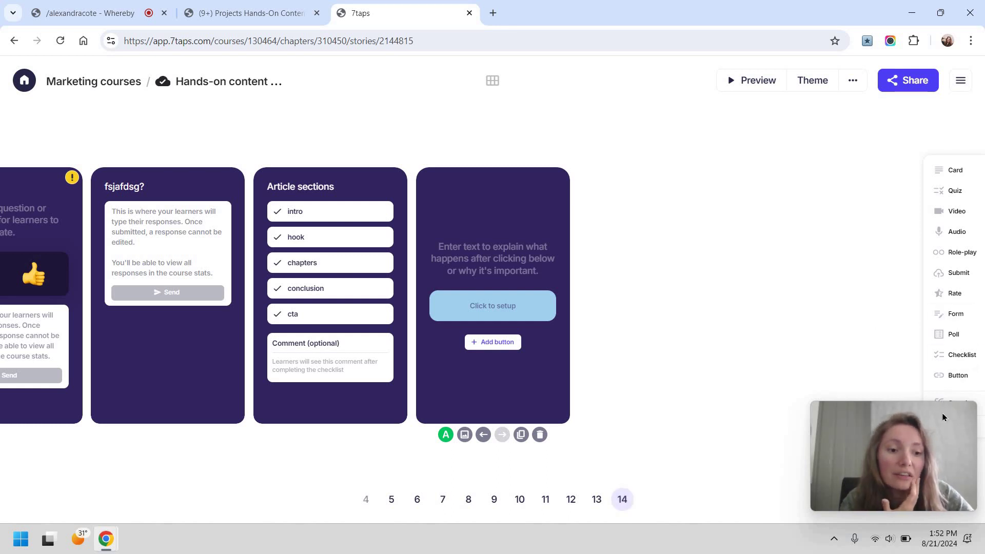
Step: Look at the courses available for copying cards in, close the list without choosing one, and delete a trial card
left_click_drag(870, 409, 798, 401)
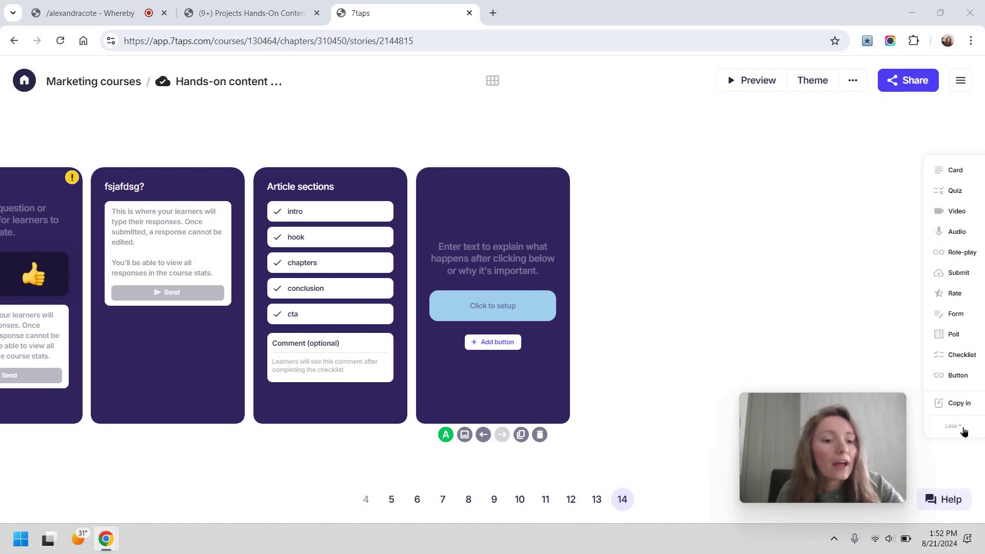
left_click(951, 402)
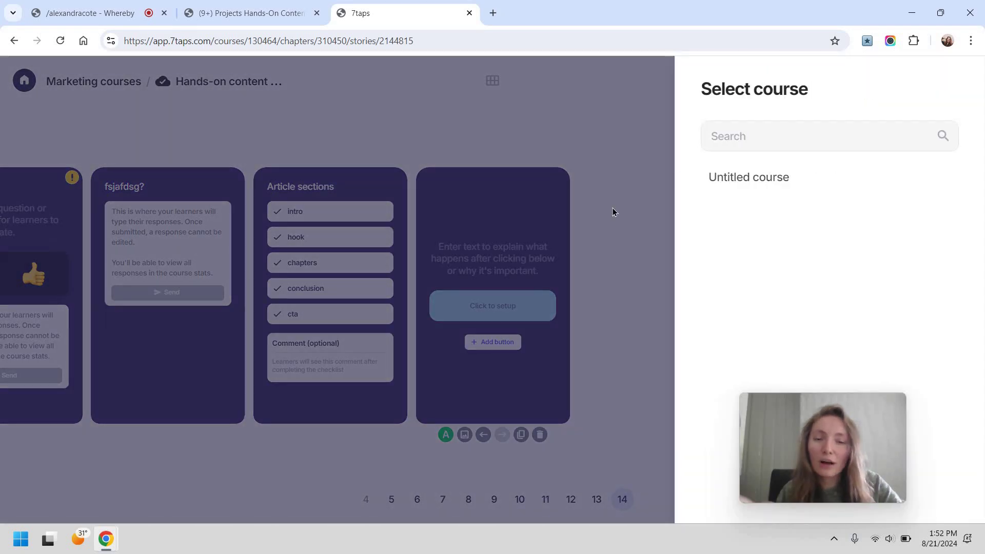
left_click(612, 208)
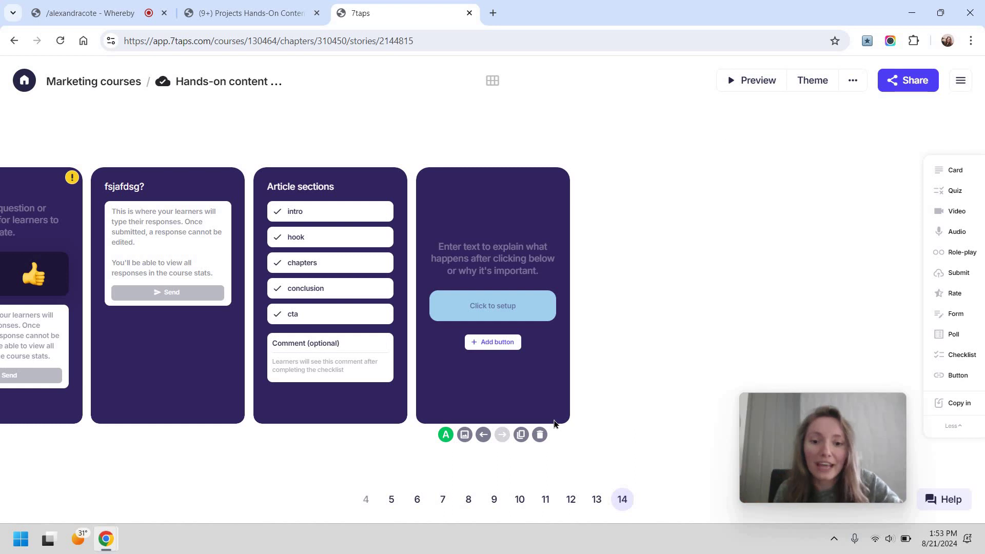
left_click(538, 435)
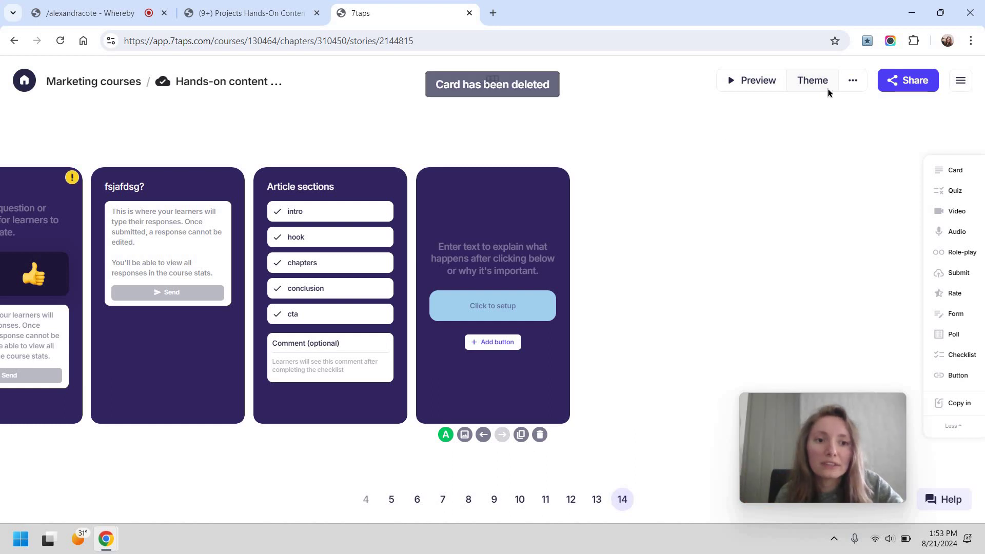
Step: Apply the yellow preset theme with purple pebble shapes to the course
left_click(826, 88)
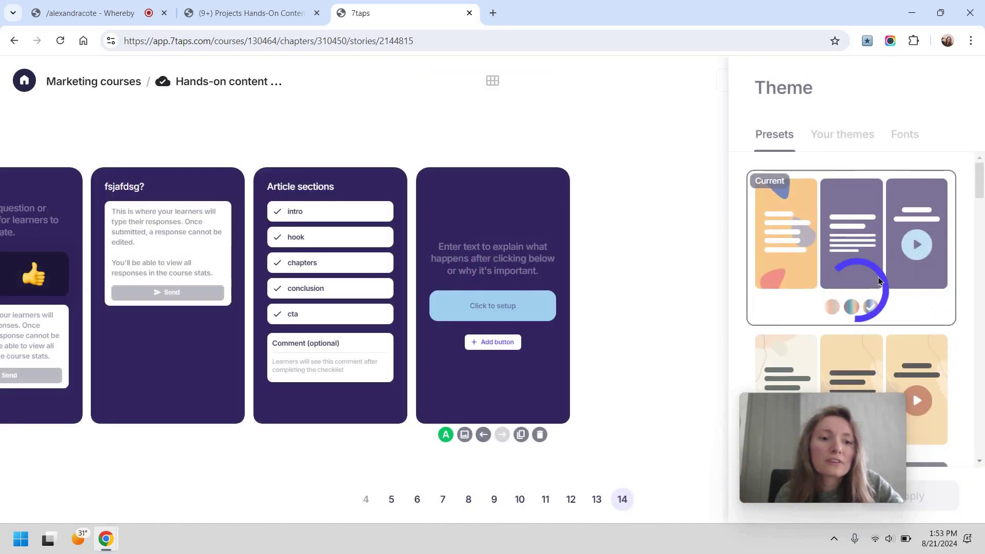
scroll(878, 277, "down", 5)
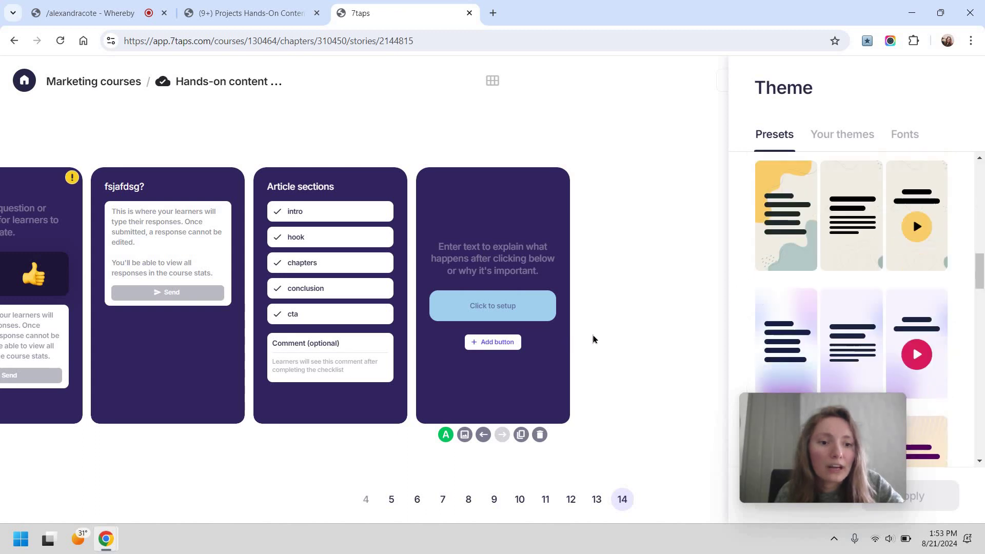
scroll(874, 276, "down", 2)
left_click(875, 260)
scroll(852, 280, "down", 5)
left_click(851, 286)
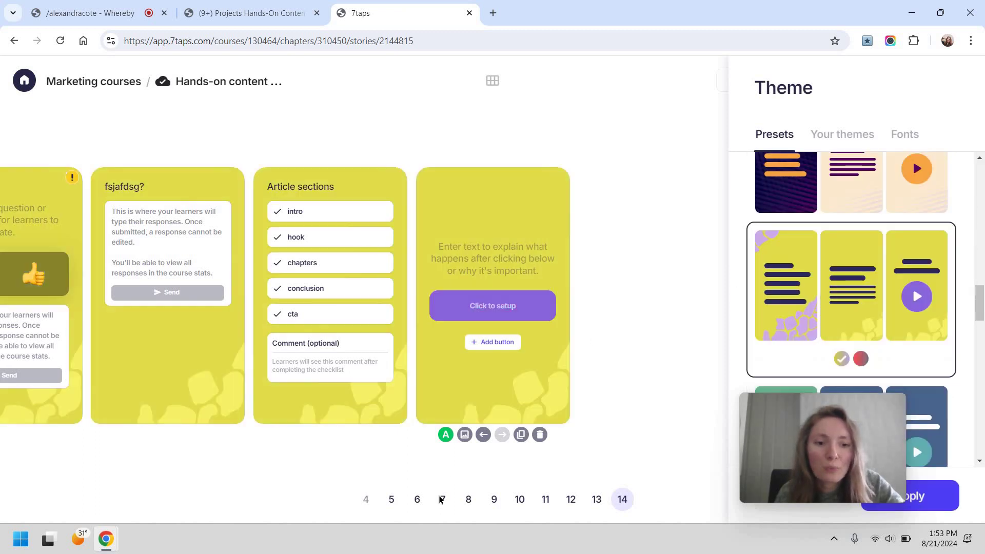
Step: Reopen the theme settings and look through the presets and the section with your own themes
left_click(798, 83)
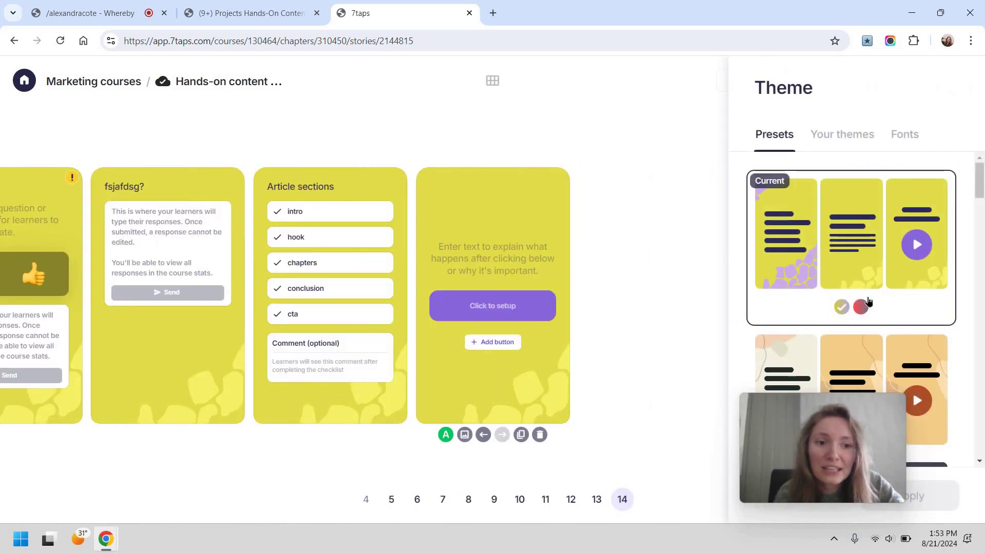
scroll(856, 251, "down", 2)
scroll(855, 251, "down", 3)
left_click(913, 262)
left_click(842, 133)
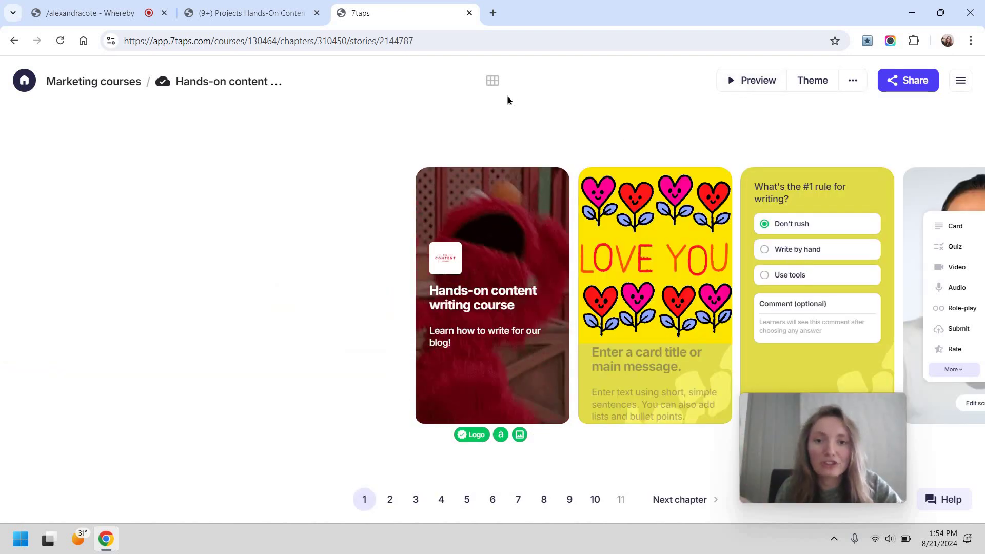
Step: Add two new unnamed chapters to the course
mouse_move(492, 82)
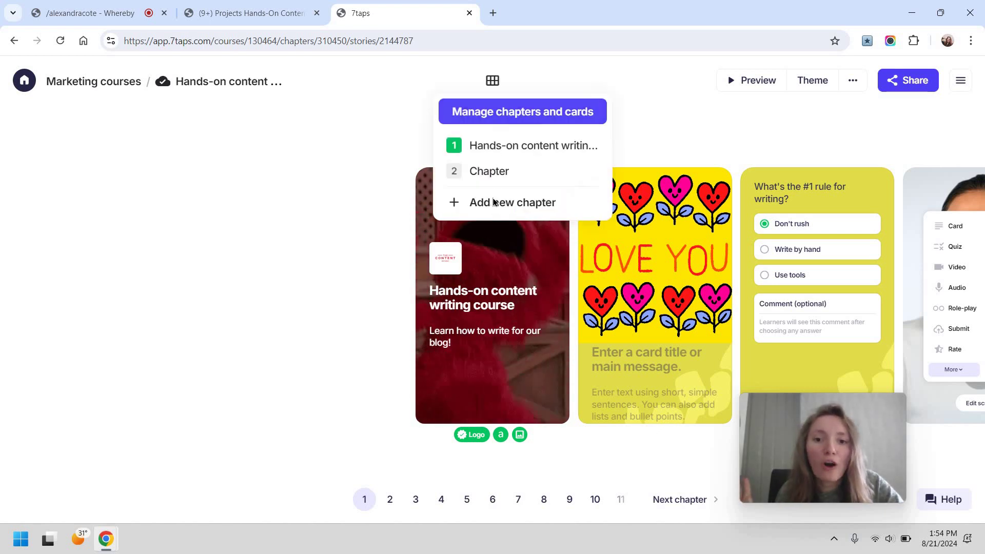
left_click(494, 202)
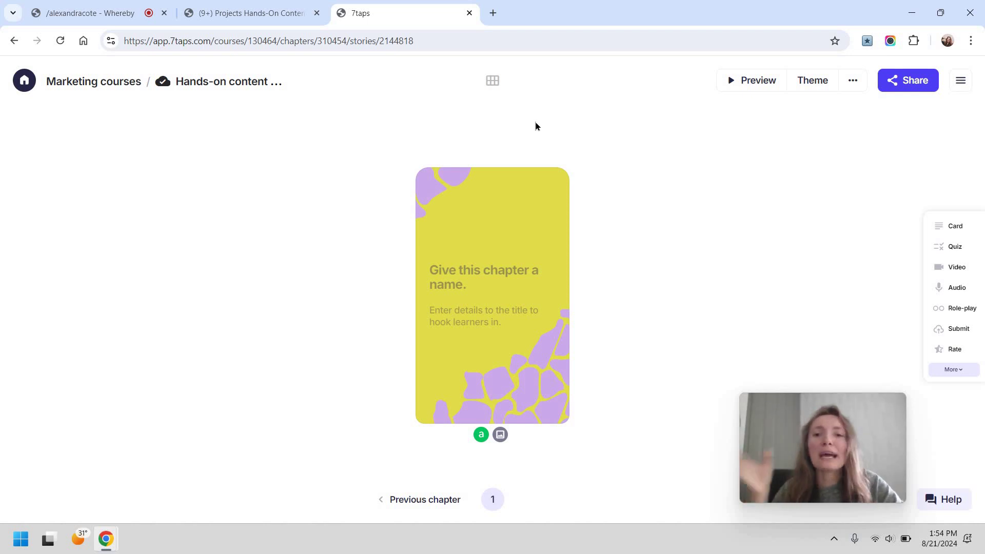
left_click(492, 90)
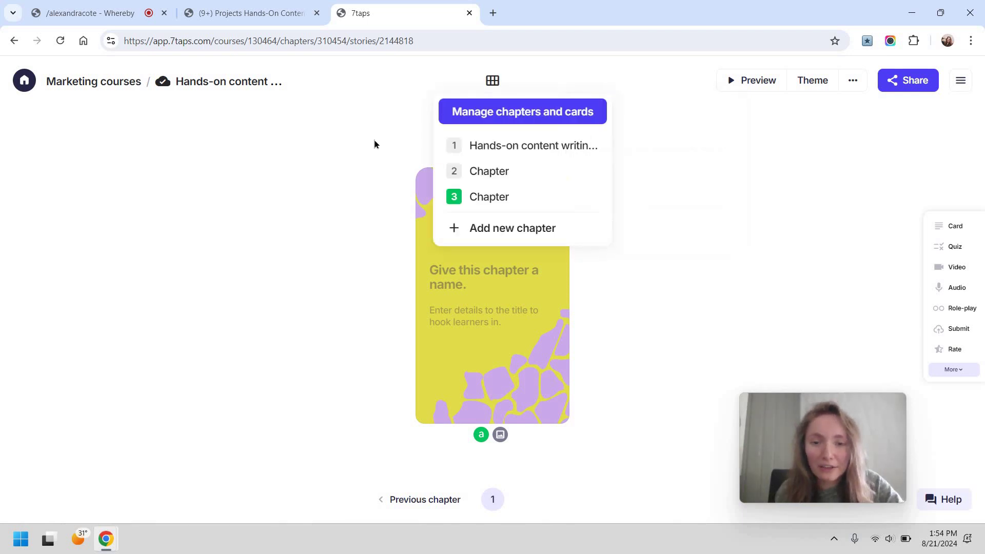
left_click(342, 159)
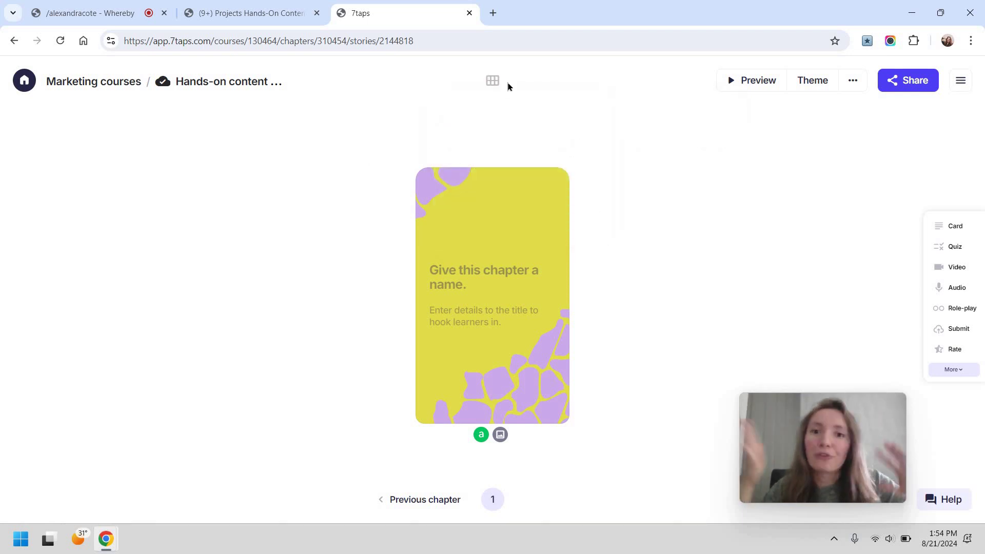
mouse_move(492, 116)
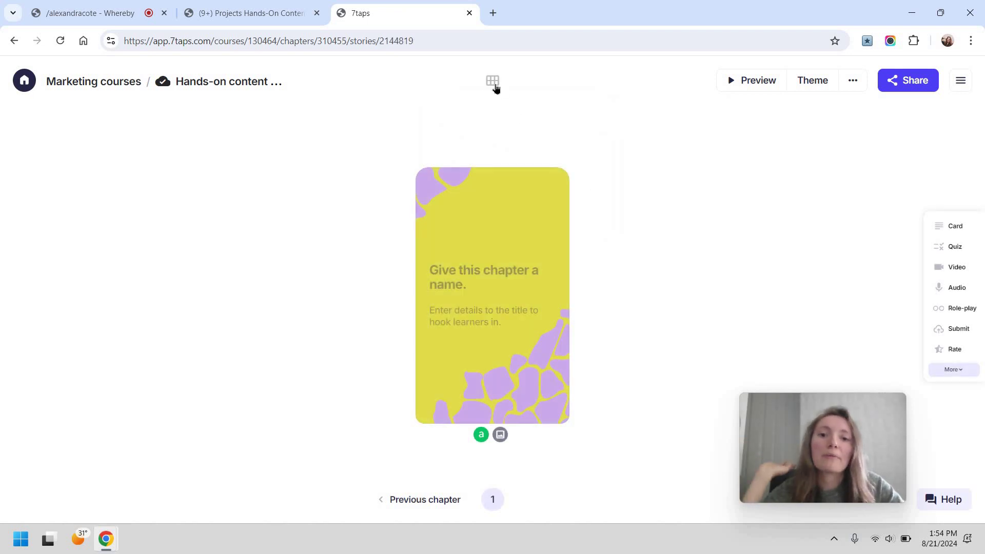
Step: Preview the course from its cover card and answer the quiz about the #1 rule for writing with "Don't rush"
mouse_move(501, 83)
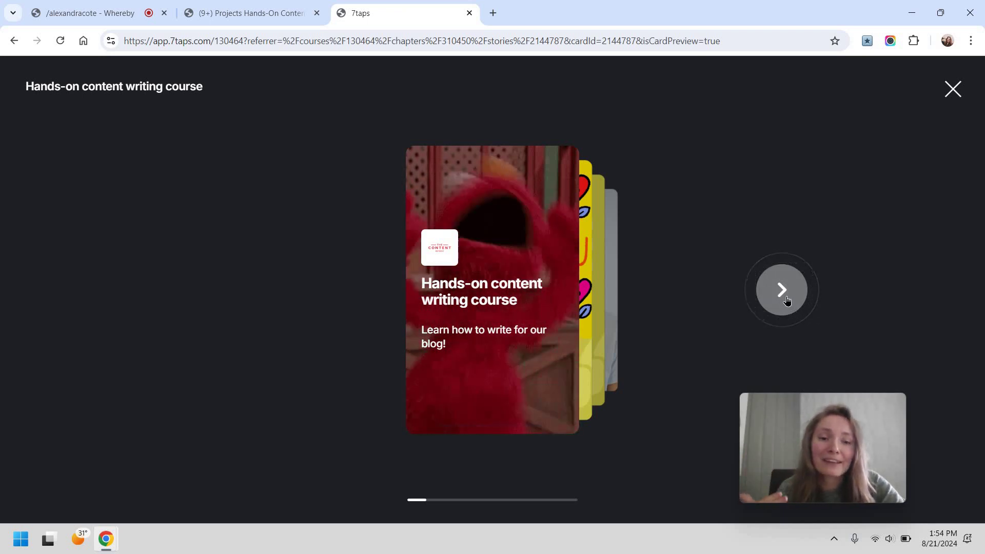
left_click(785, 299)
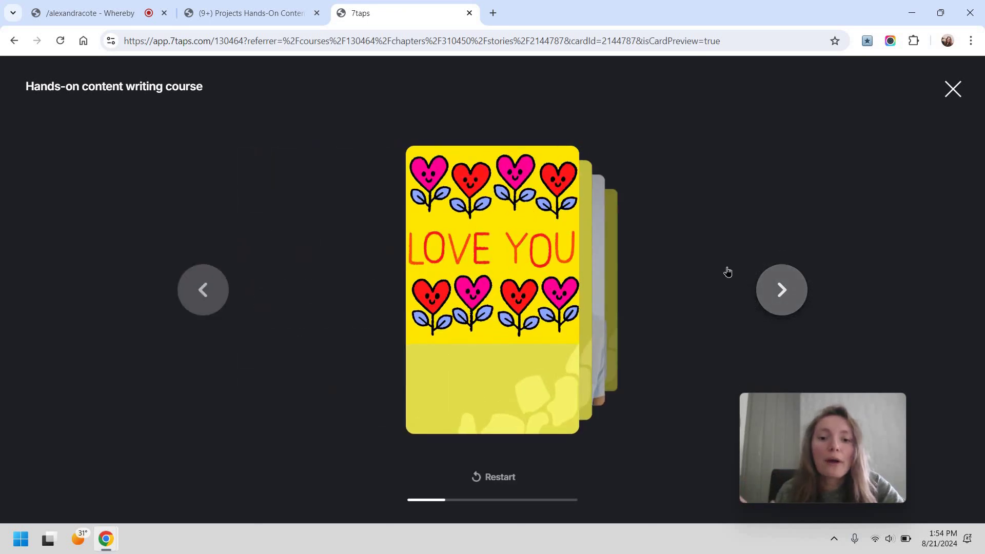
left_click(727, 272)
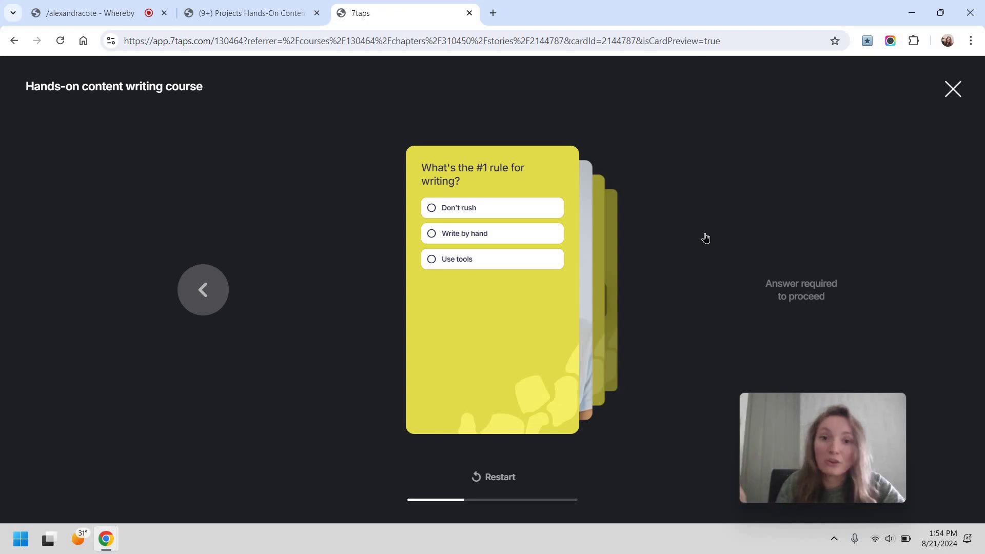
left_click(471, 214)
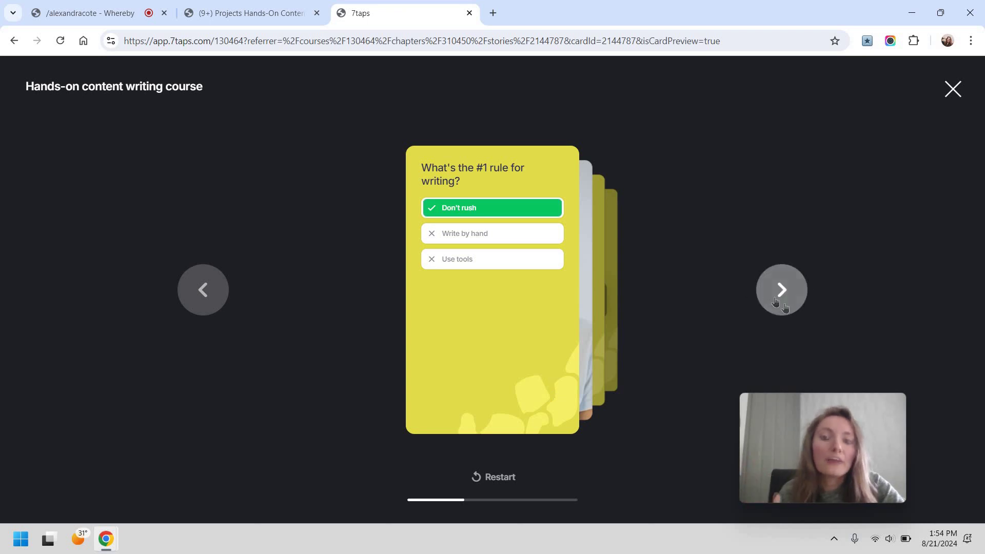
left_click(785, 309)
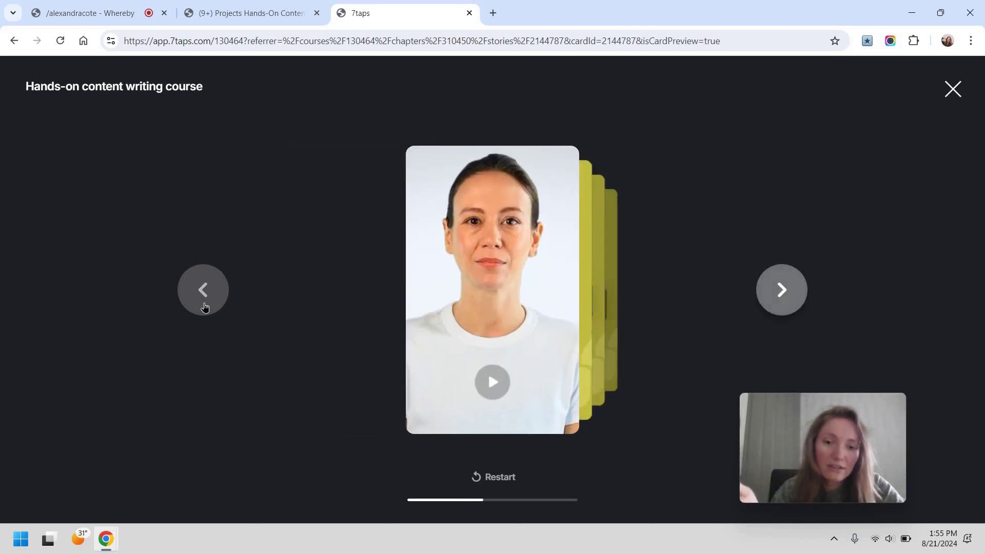
key("Left")
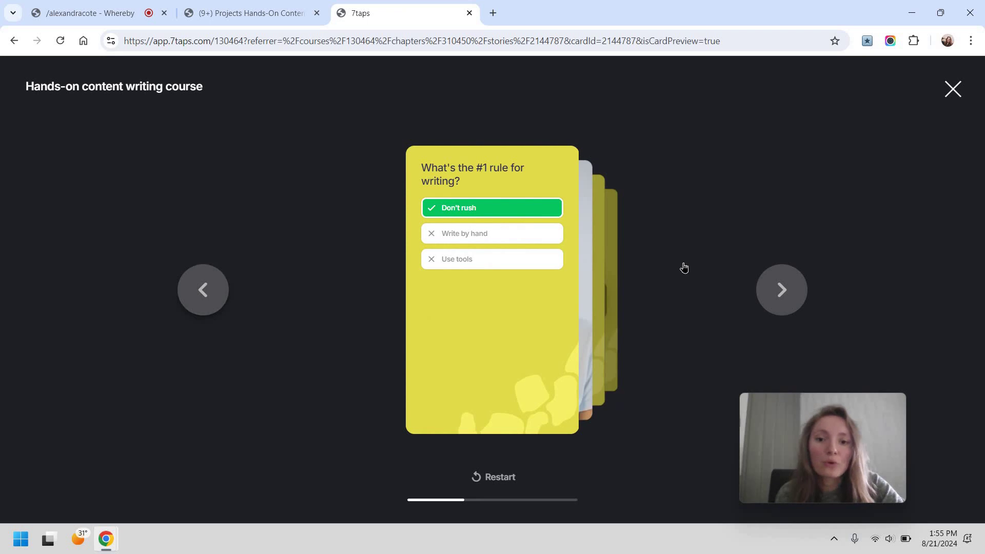
left_click(773, 288)
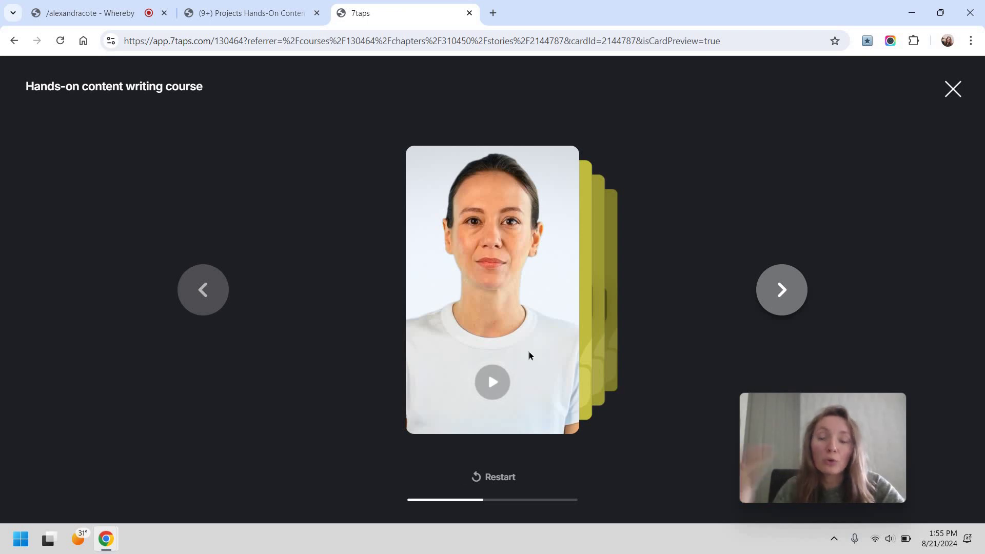
Step: Play the avatar video card in the preview and continue past the audio upload card on handling a client conflict
left_click(493, 383)
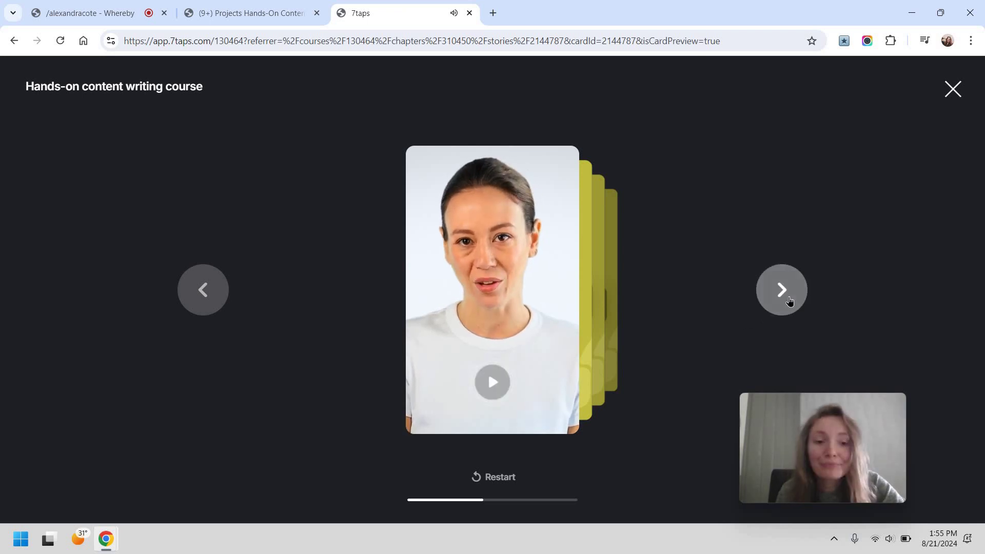
left_click(529, 342)
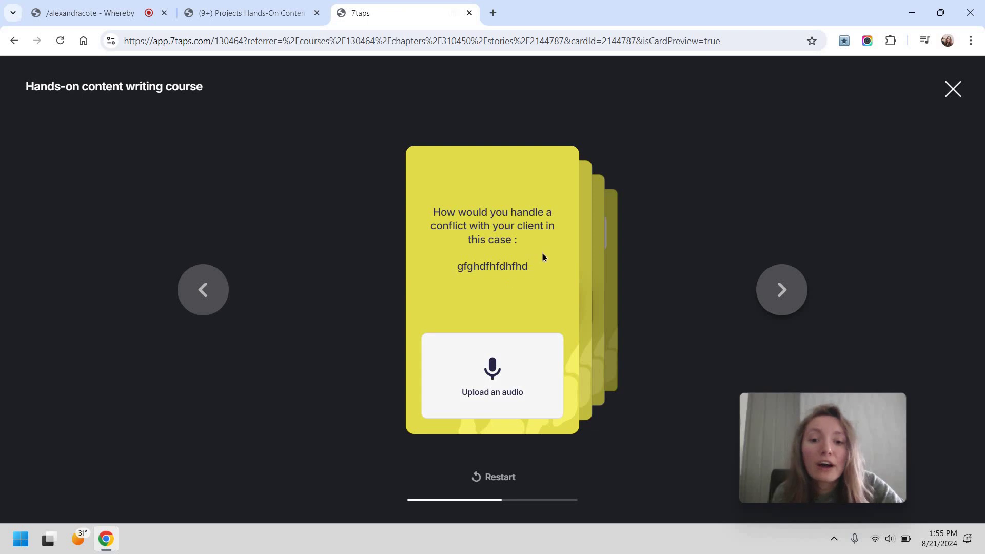
left_click(774, 295)
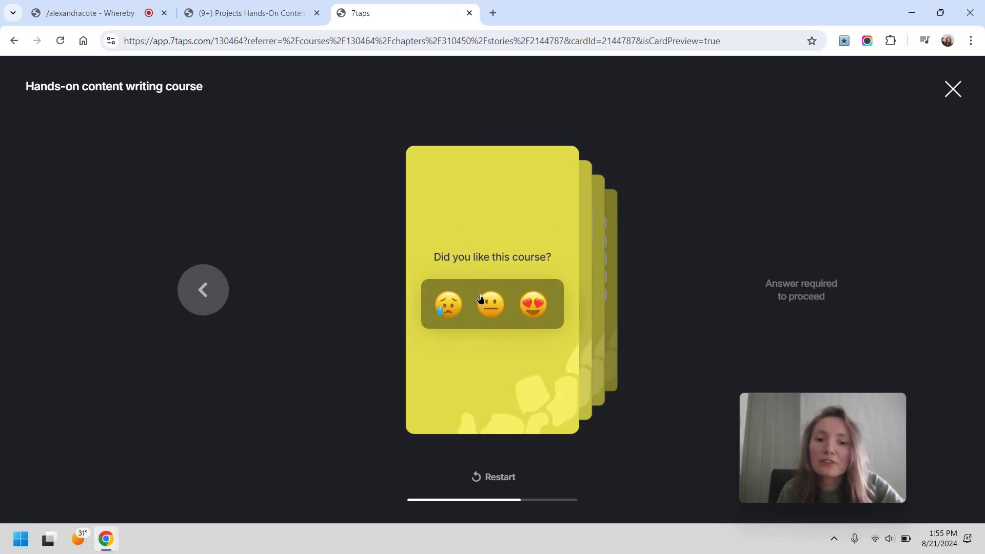
Step: Rate the course with the neutral face and leadership skills with four stars, go through the remaining cards, and close the preview
left_click(488, 301)
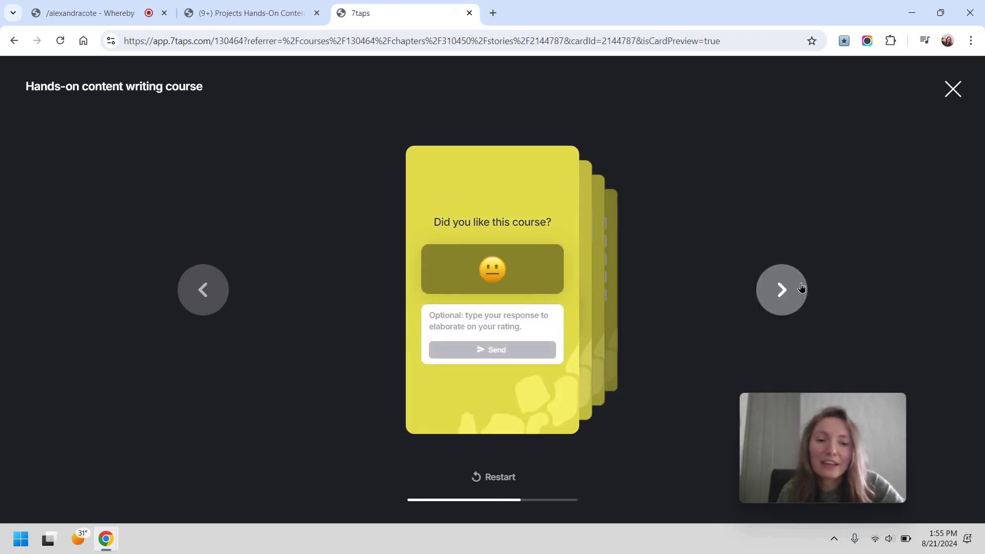
left_click_drag(556, 300, 531, 307)
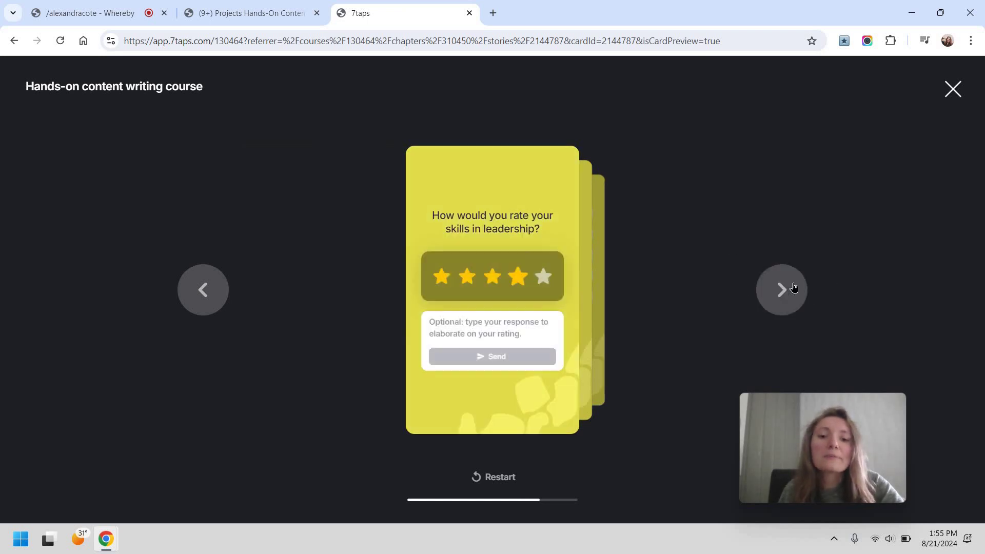
left_click(794, 287)
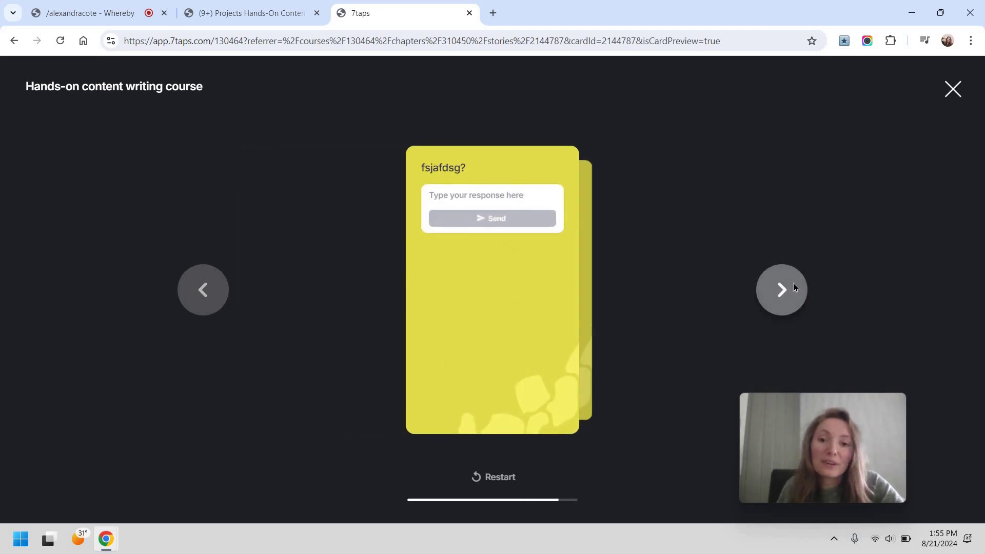
left_click(793, 286)
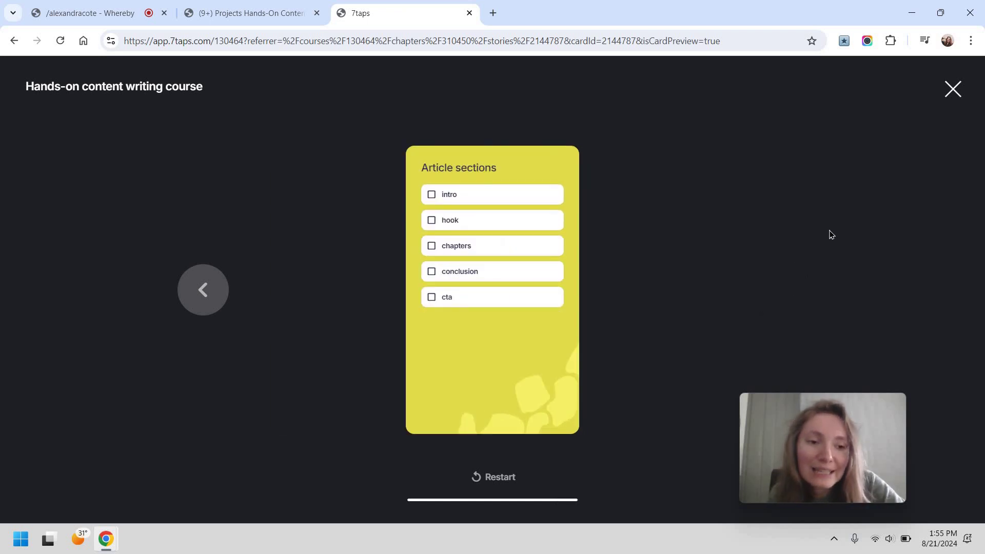
left_click(953, 88)
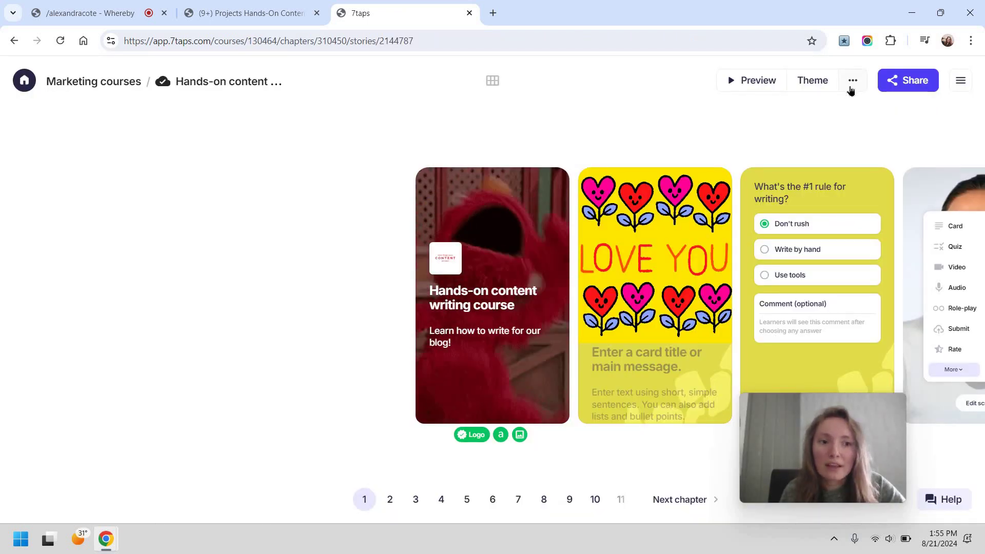
Step: Open the course statistics and look through the highlights on opening, completion and insights
left_click(851, 83)
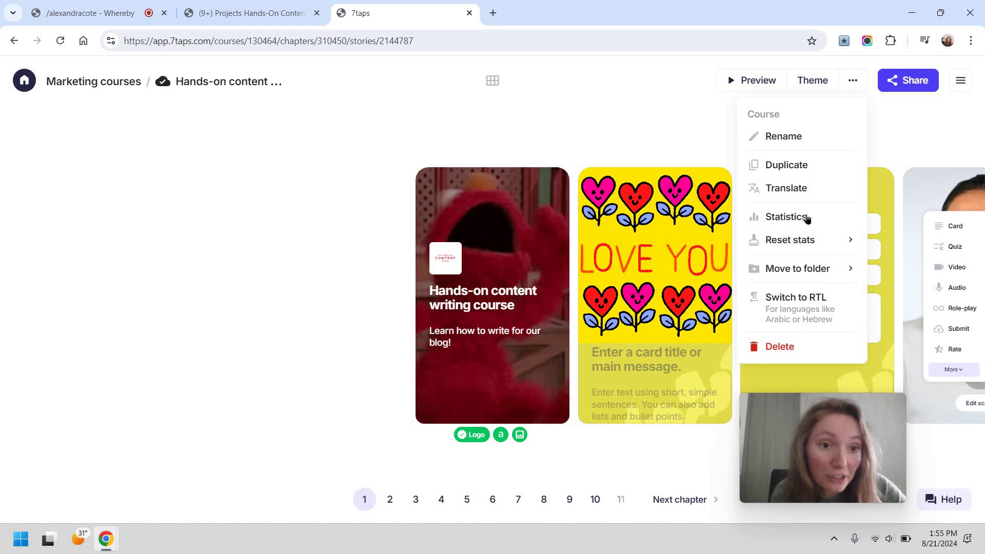
left_click(636, 197)
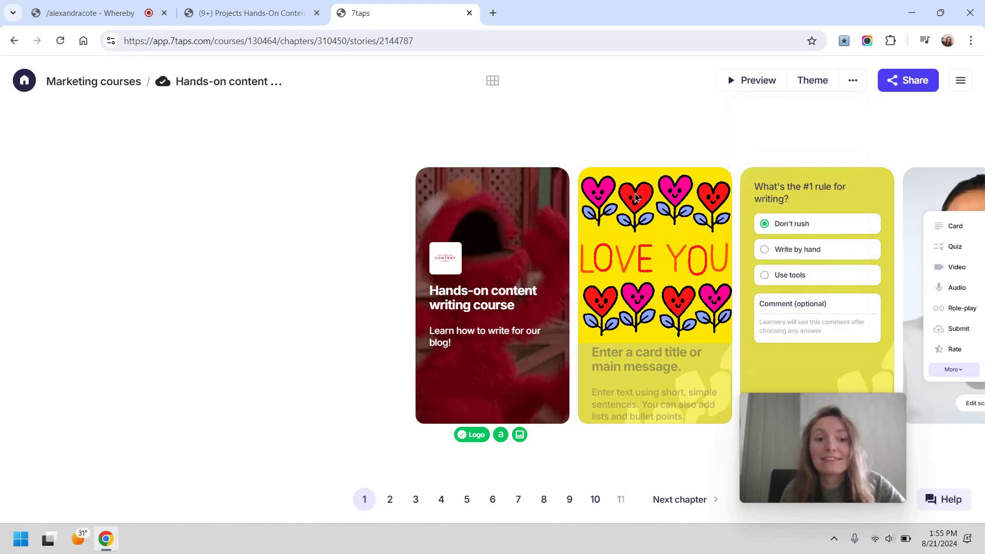
scroll(702, 259, "down", 3)
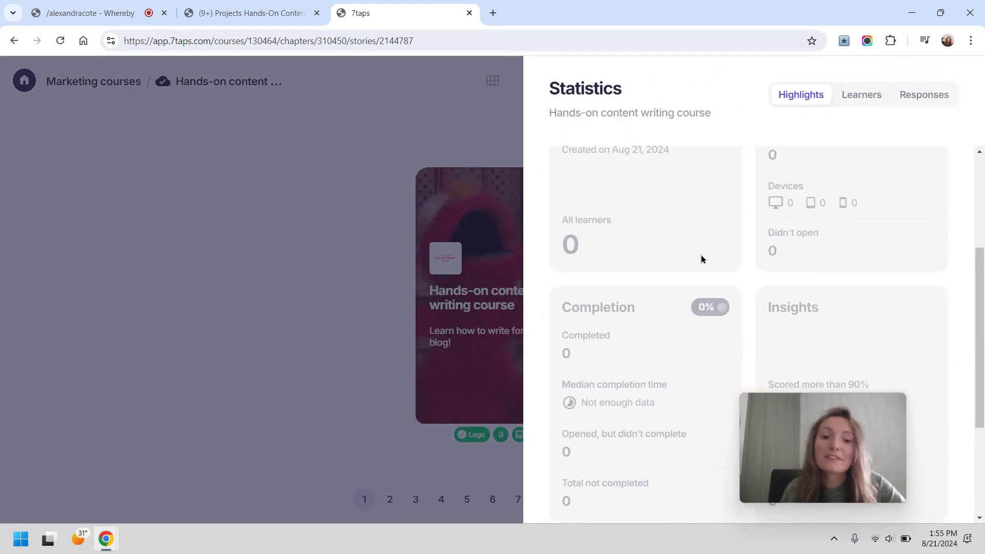
scroll(701, 258, "up", 3)
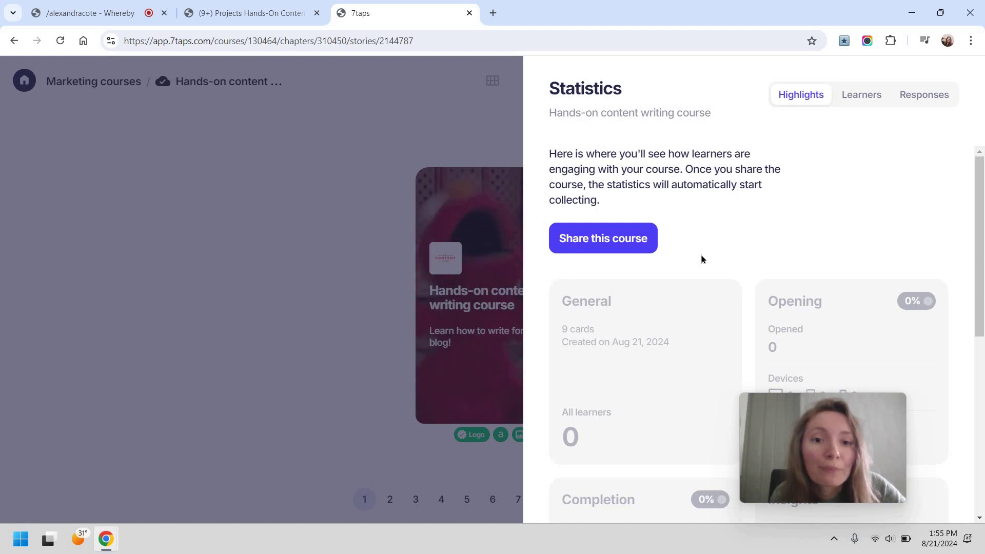
Step: Enable sharing for the course despite its incomplete cards, copy its shareable link, and close the sharing settings
left_click(632, 247)
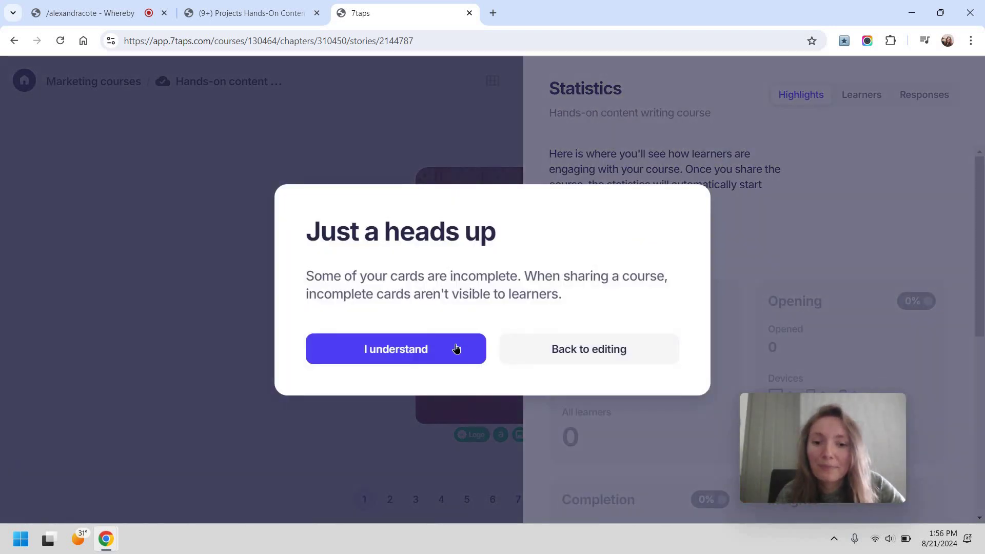
left_click(456, 349)
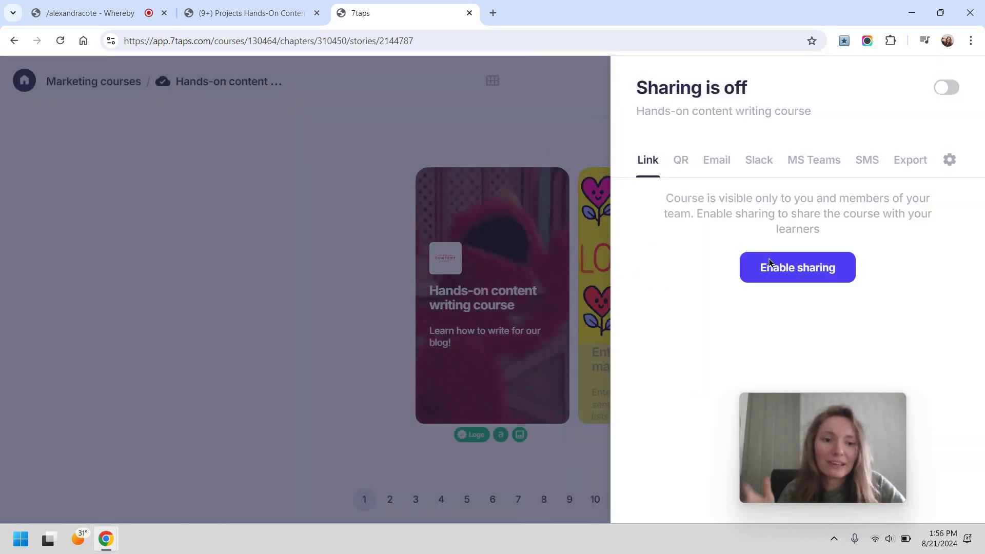
left_click(764, 266)
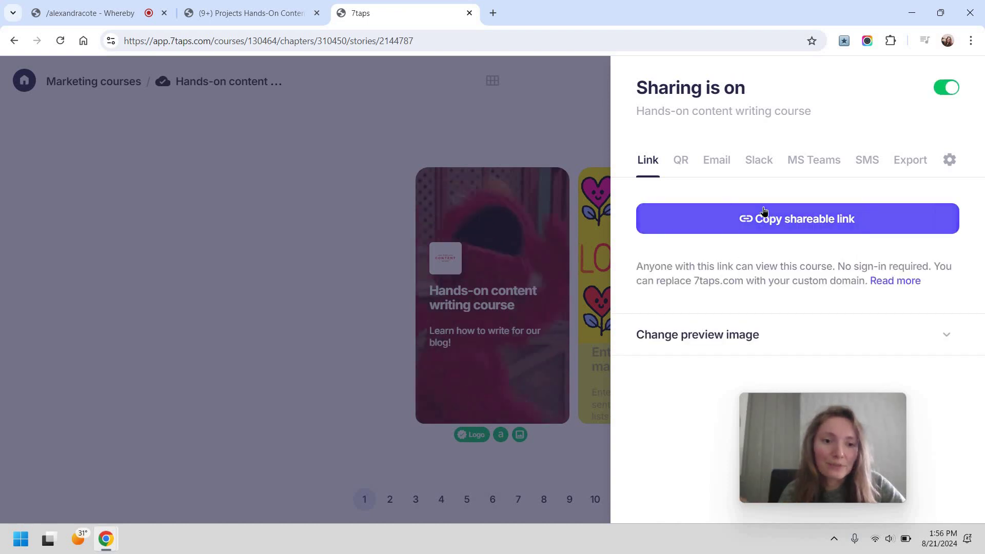
left_click(749, 218)
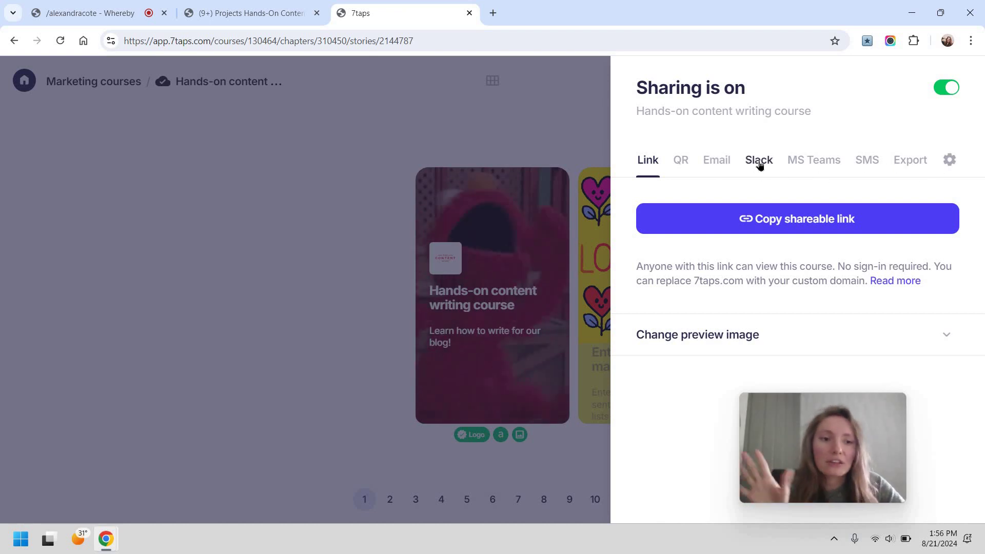
left_click(555, 113)
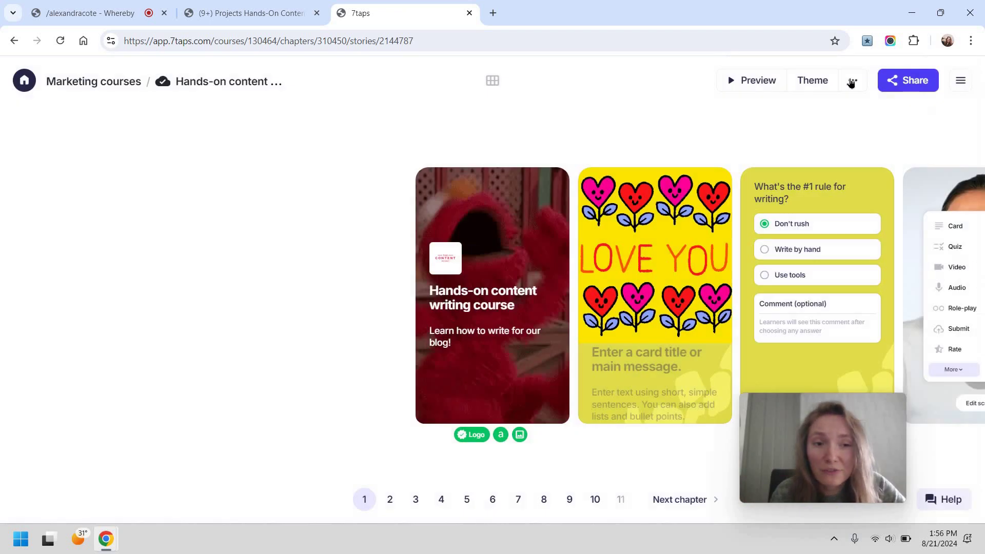
Step: Review the shared course's statistics across the highlights, learners and responses, then close them
left_click(852, 80)
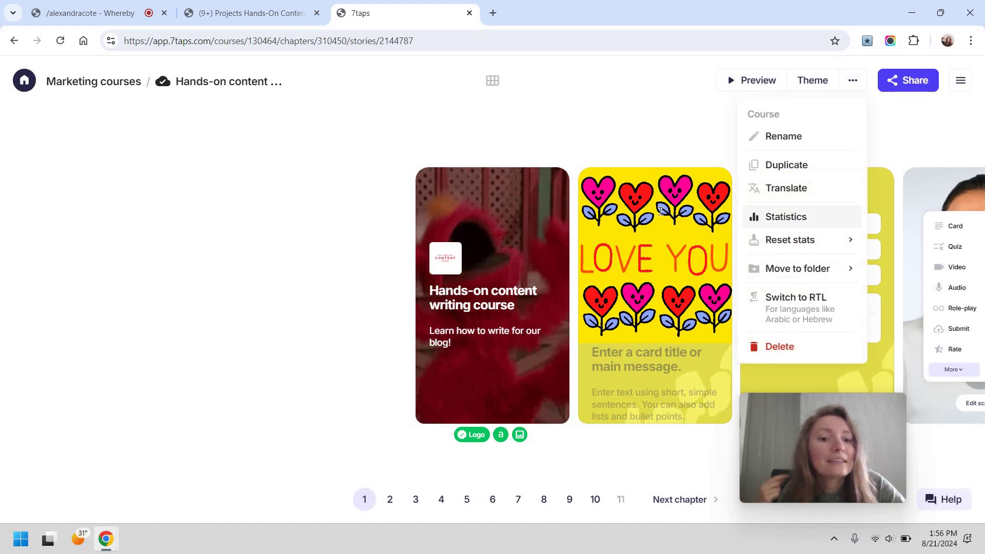
left_click(774, 215)
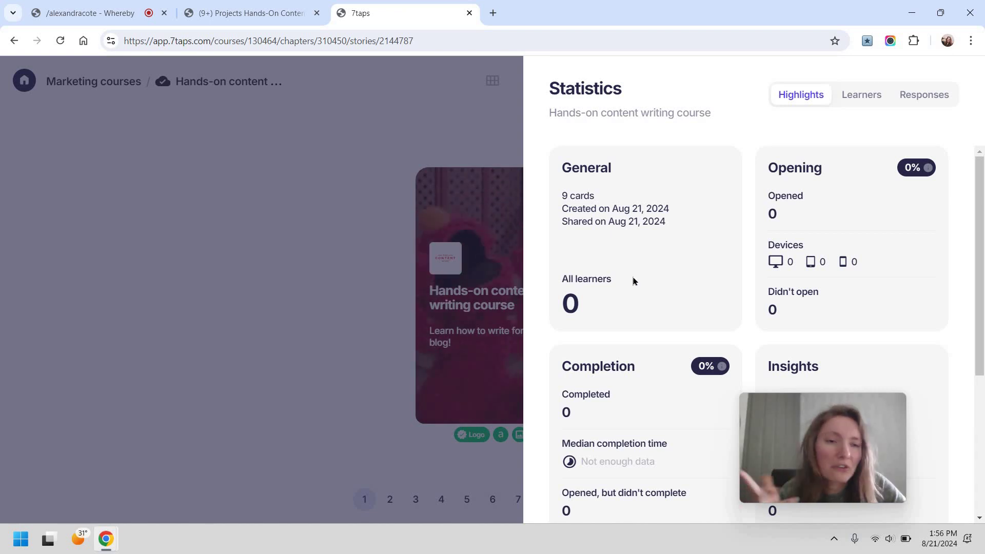
scroll(631, 275, "down", 3)
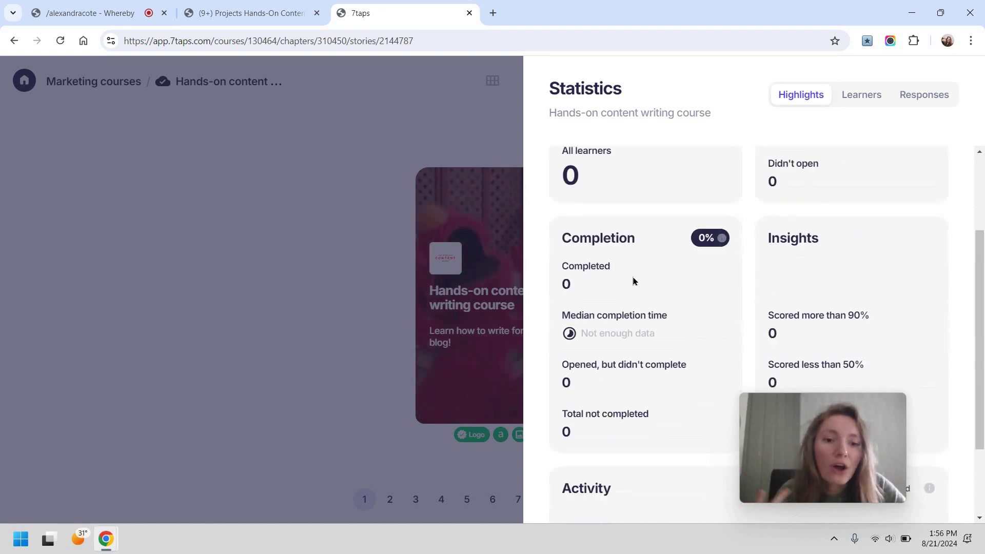
scroll(818, 140, "down", 2)
left_click(858, 95)
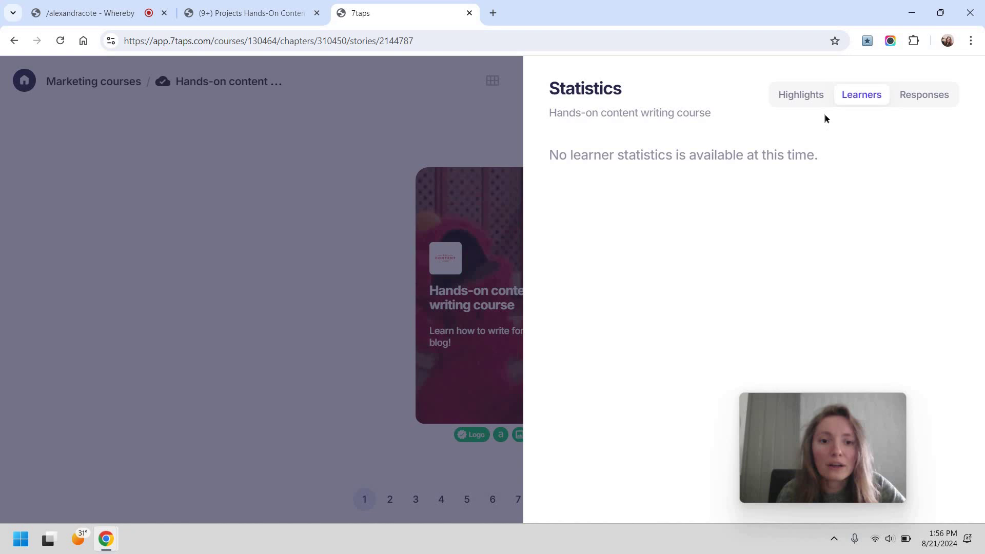
left_click(798, 103)
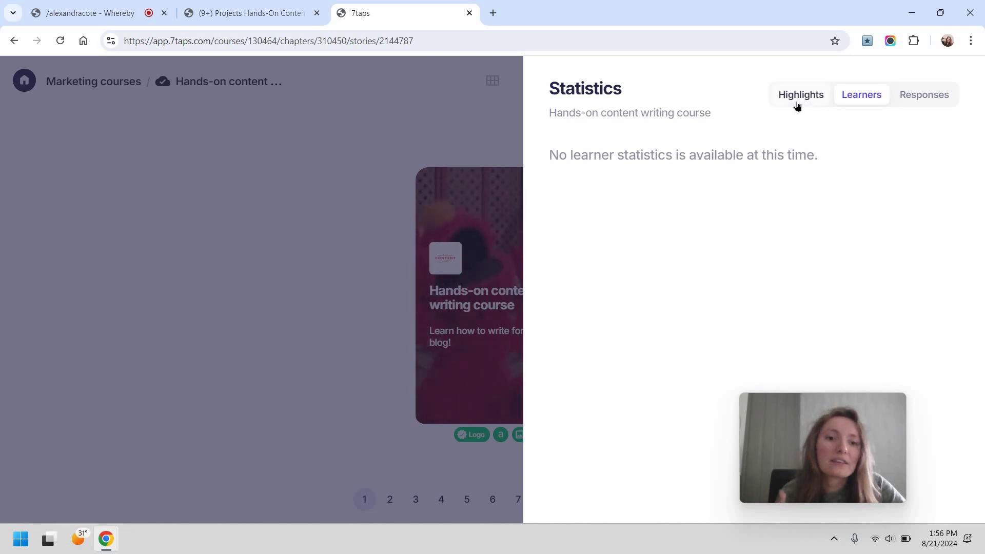
left_click(904, 101)
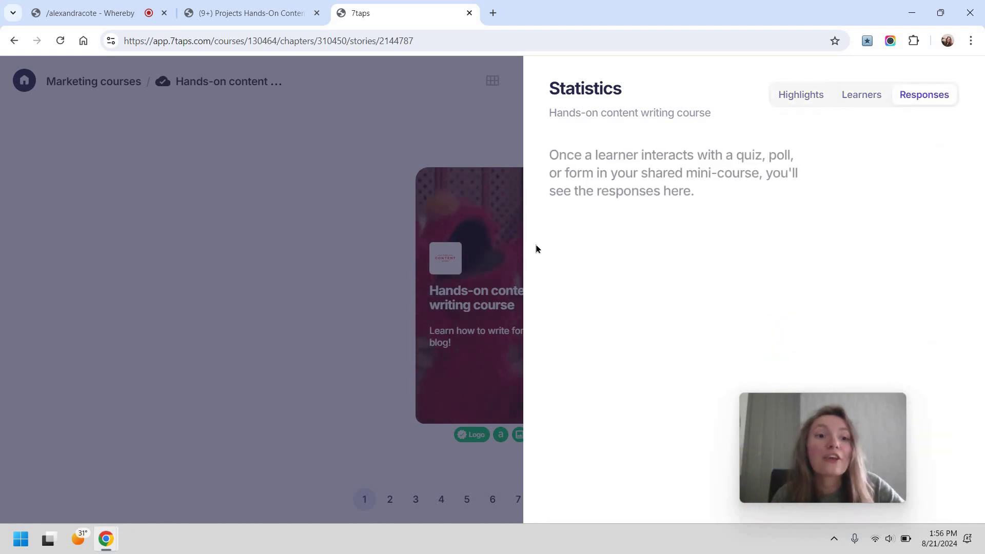
left_click(457, 156)
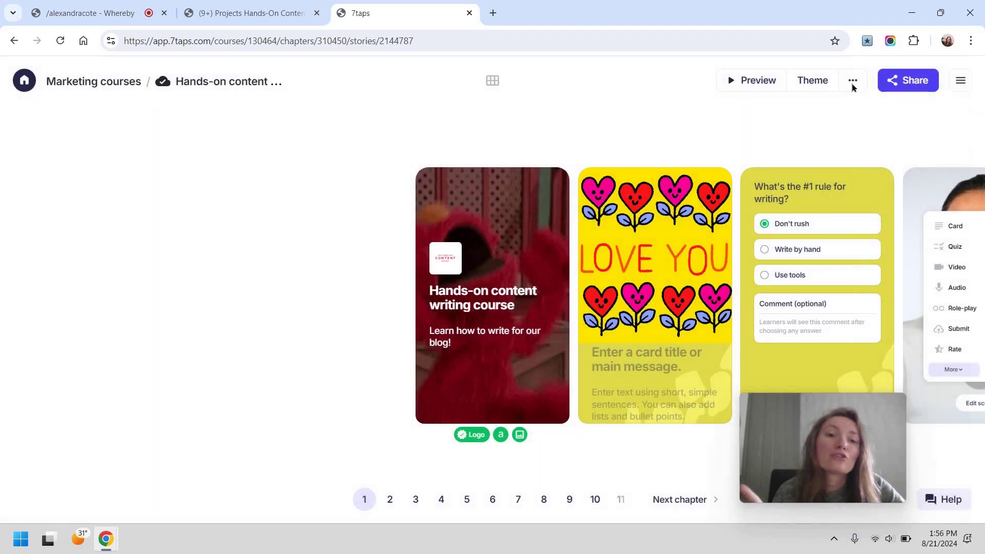
left_click(852, 82)
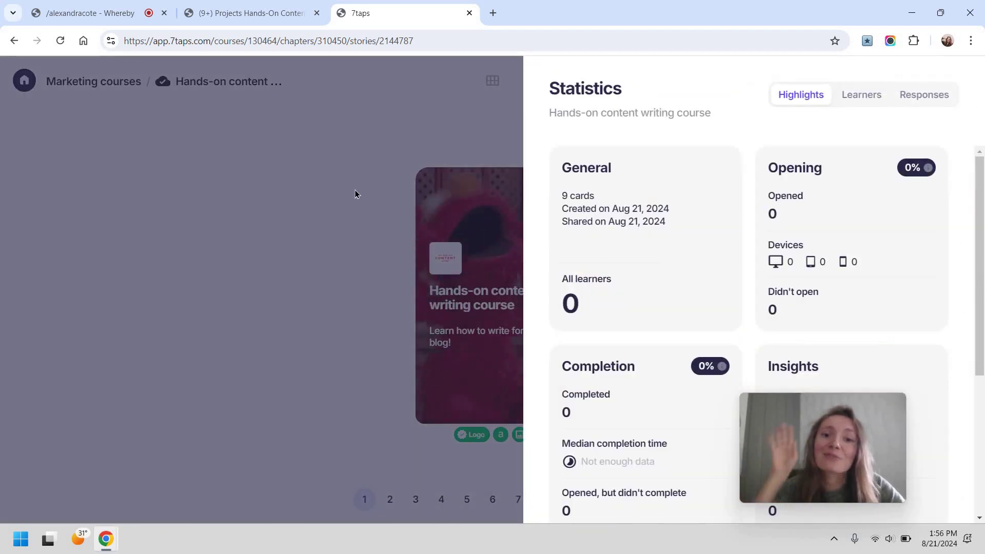
left_click(355, 191)
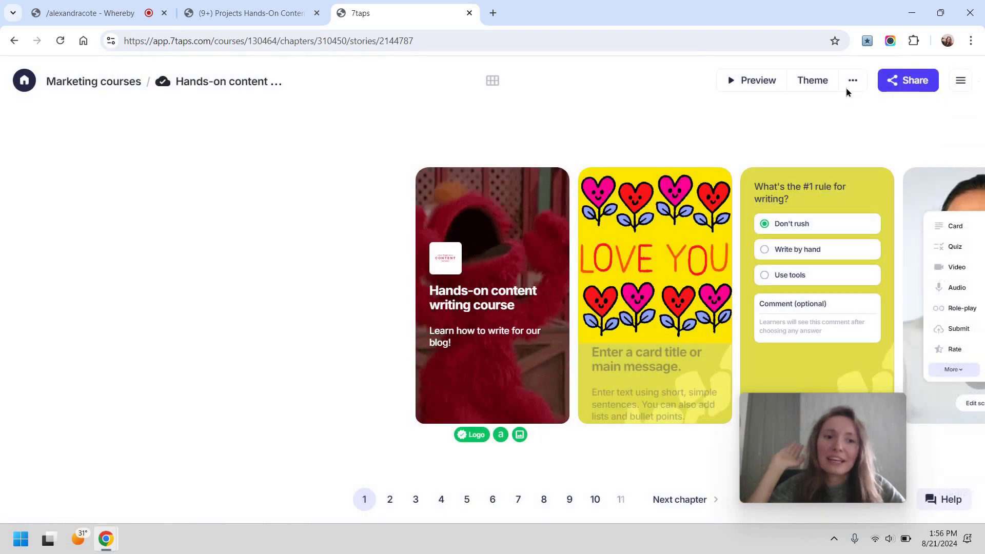
Step: Bring up the confirmation for resetting all of the course's quiz stats and cancel it
left_click(846, 88)
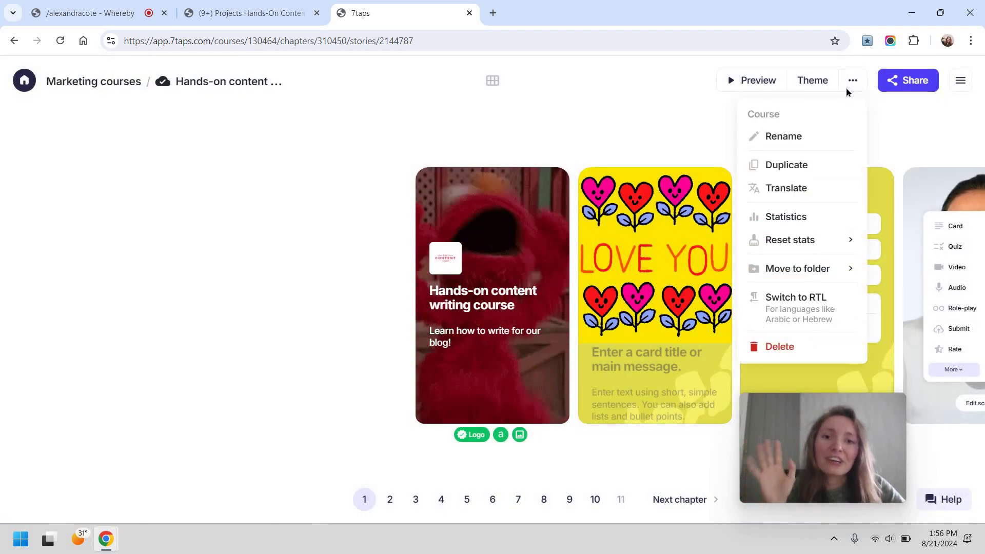
left_click(764, 219)
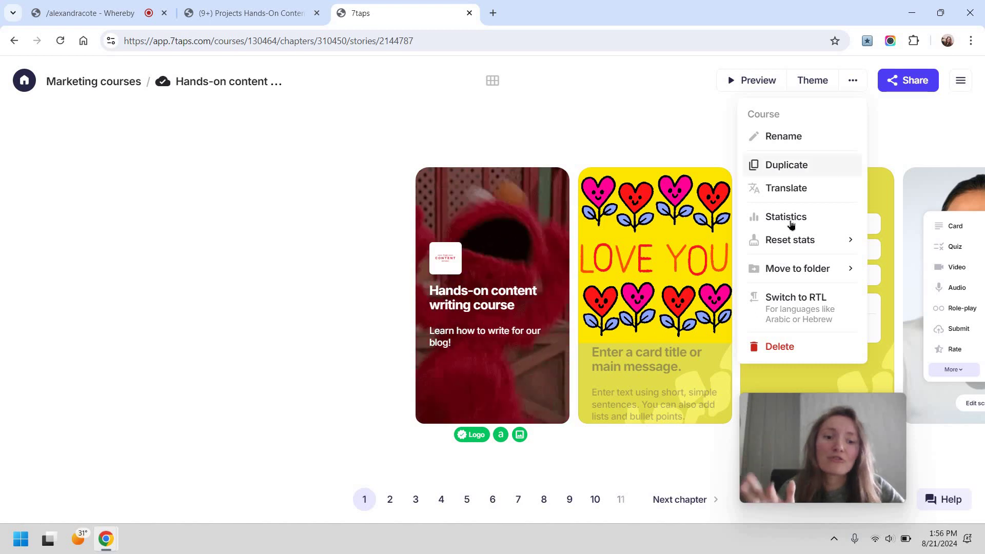
mouse_move(797, 251)
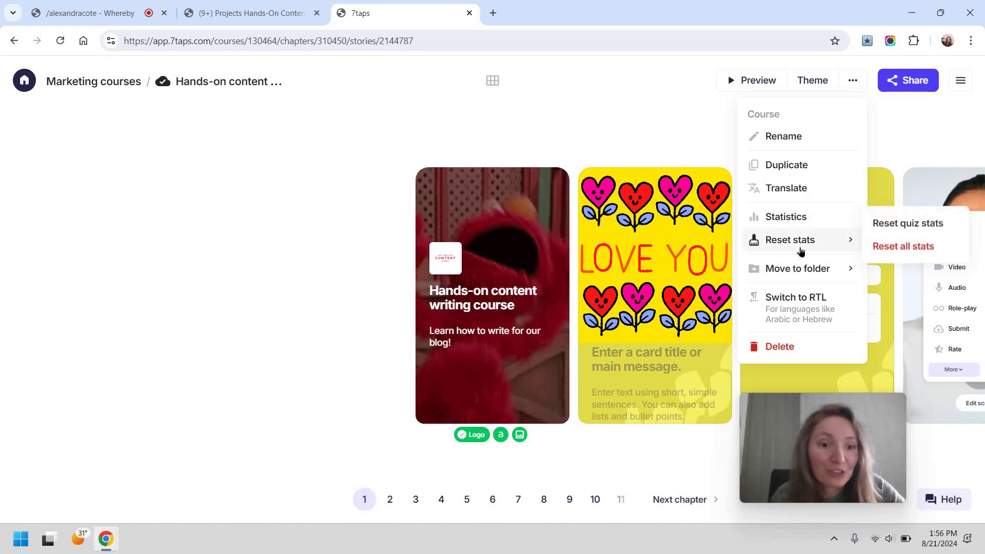
left_click(907, 223)
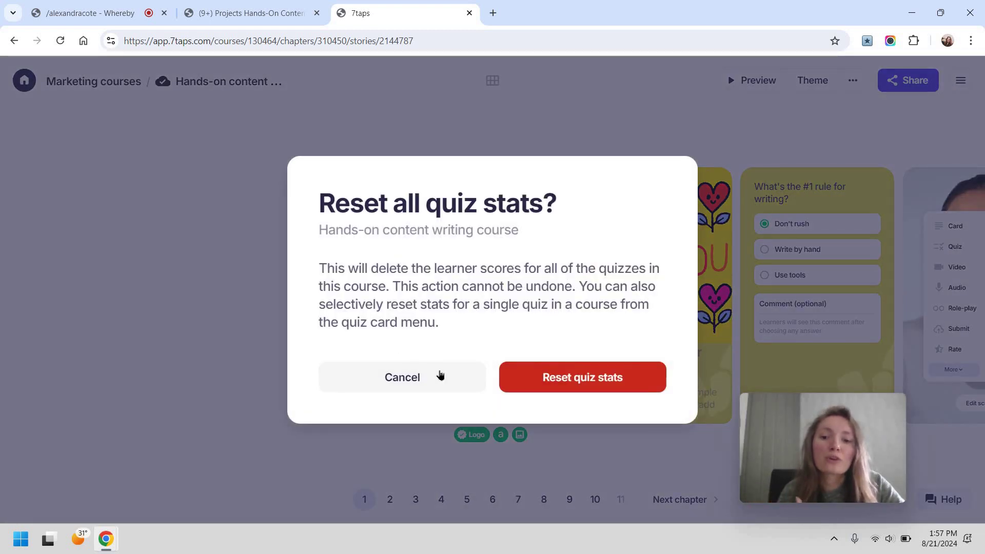
left_click(451, 376)
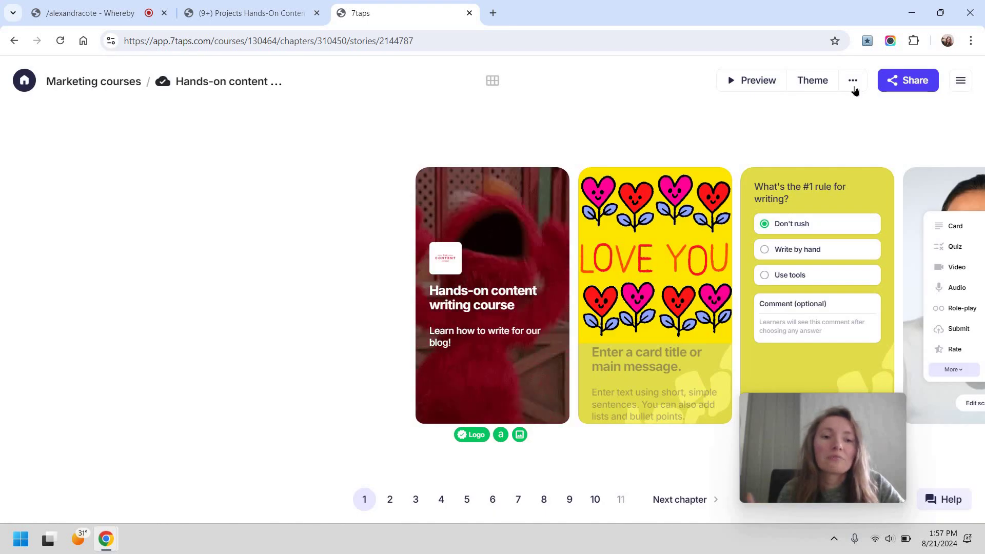
Step: Look at the remaining course options, including the folders the course can be moved to
left_click(852, 80)
mouse_move(811, 246)
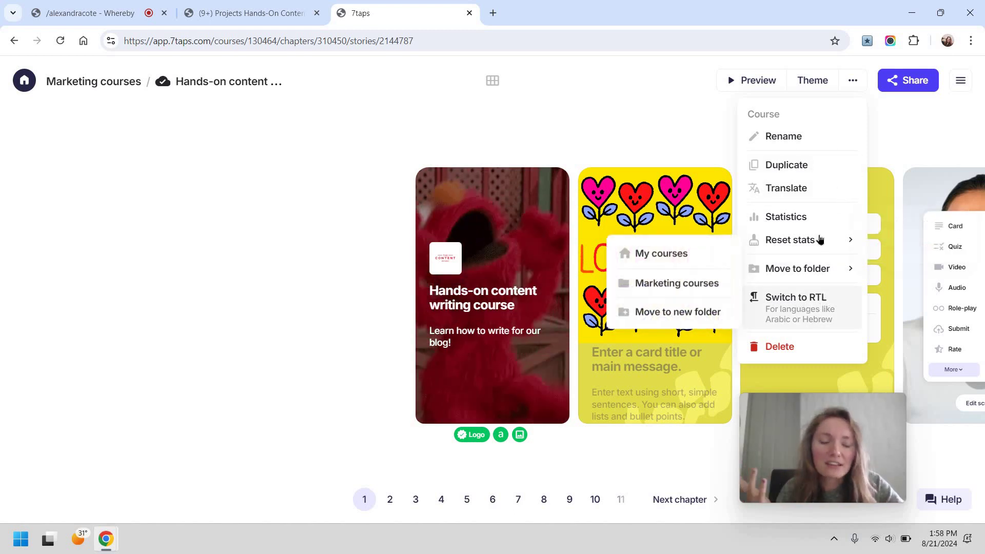
left_click(835, 167)
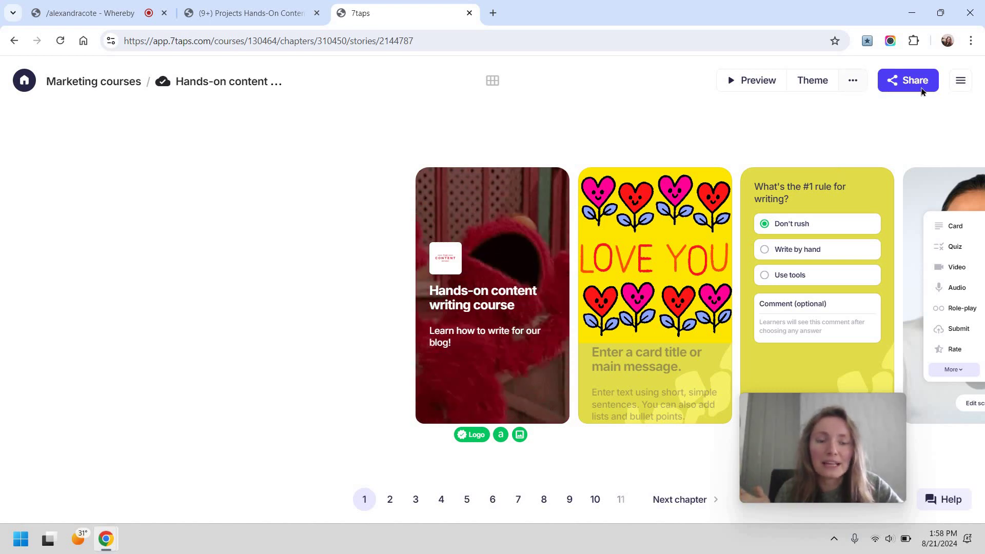
Step: View the team creation form under the account options and close it without naming a team
left_click(960, 82)
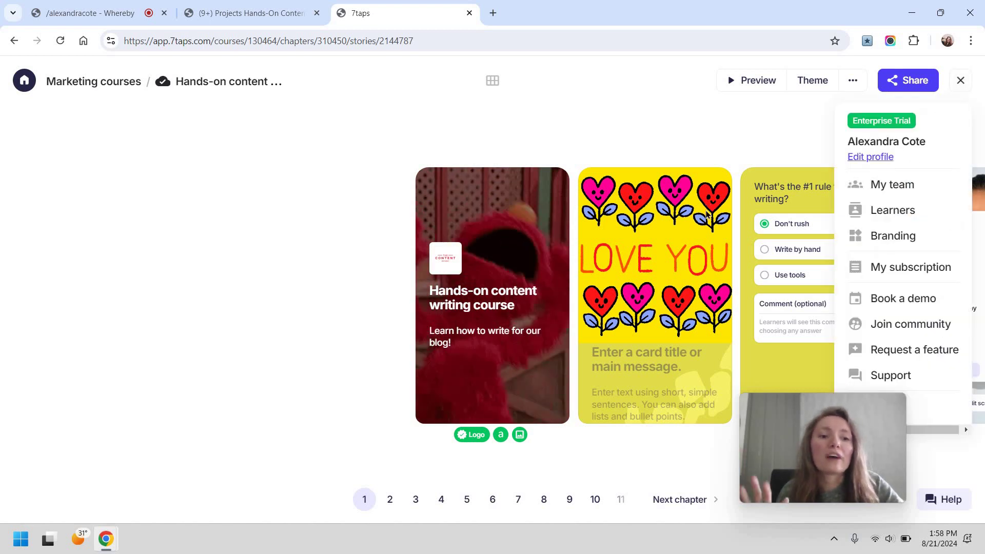
left_click(900, 179)
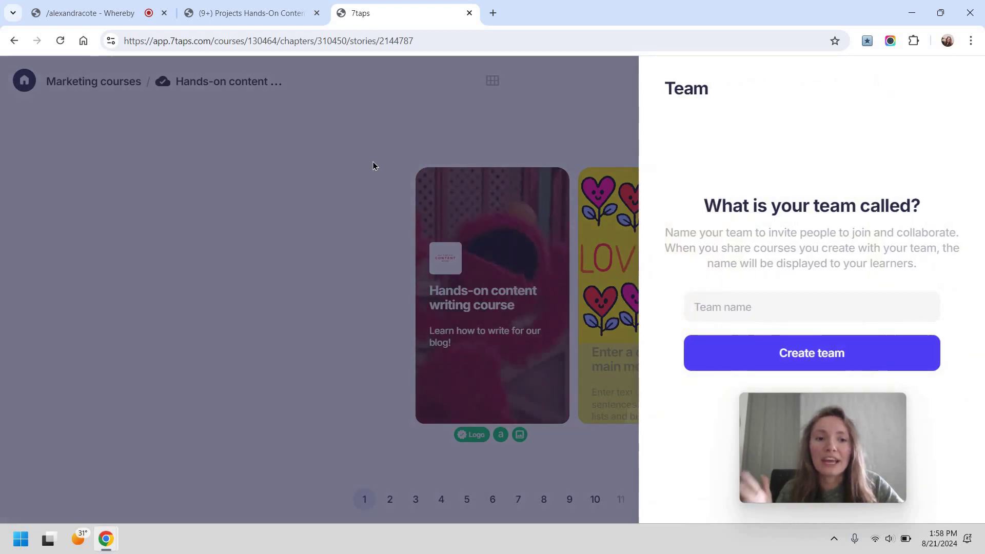
left_click(960, 83)
Step: Go to the learners page, look over the fields of the new learner form, and close it
left_click(960, 80)
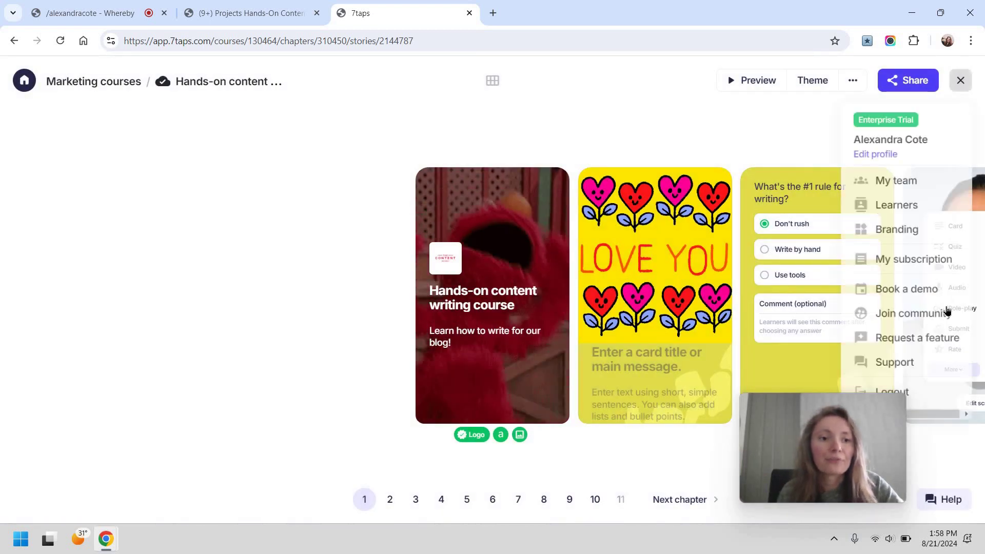
left_click(898, 202)
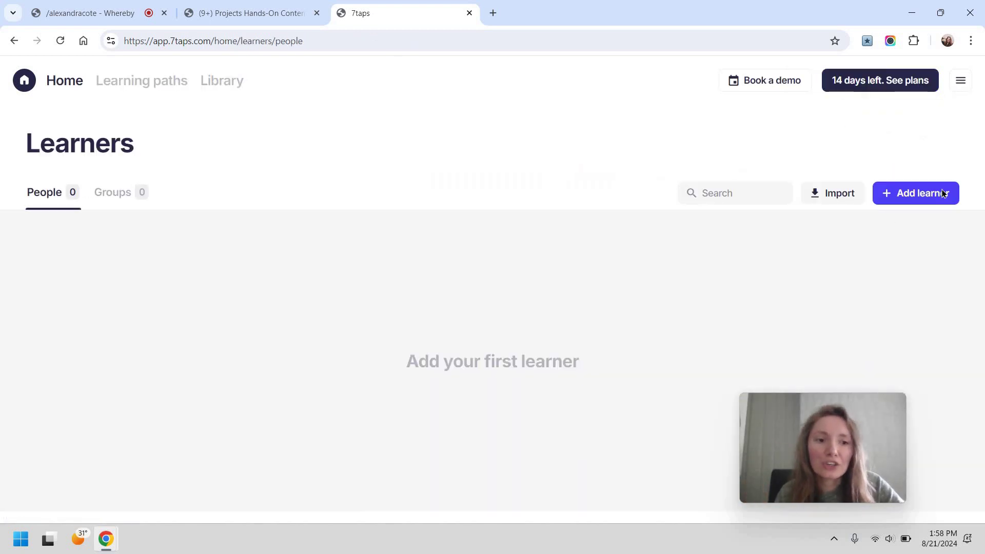
left_click(943, 193)
scroll(758, 229, "down", 2)
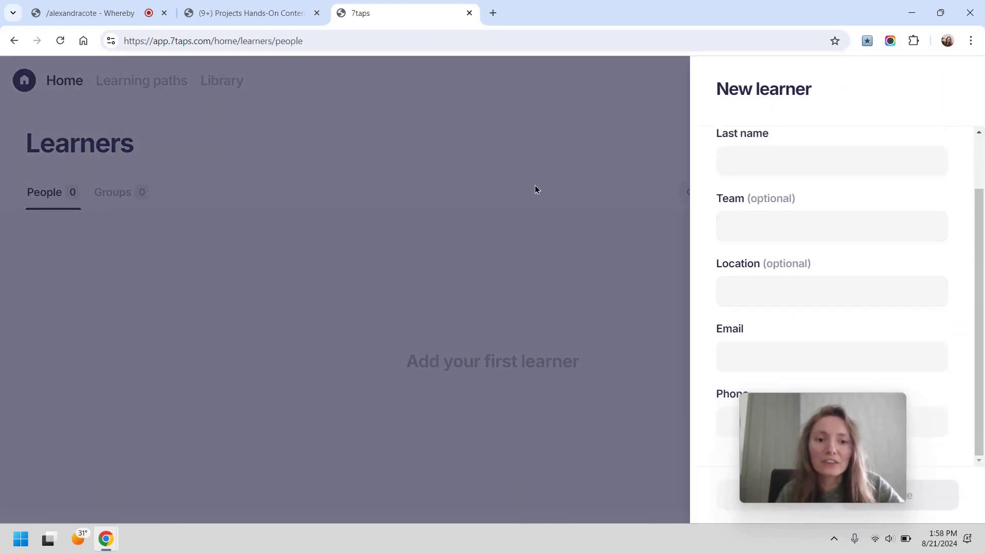
left_click(548, 200)
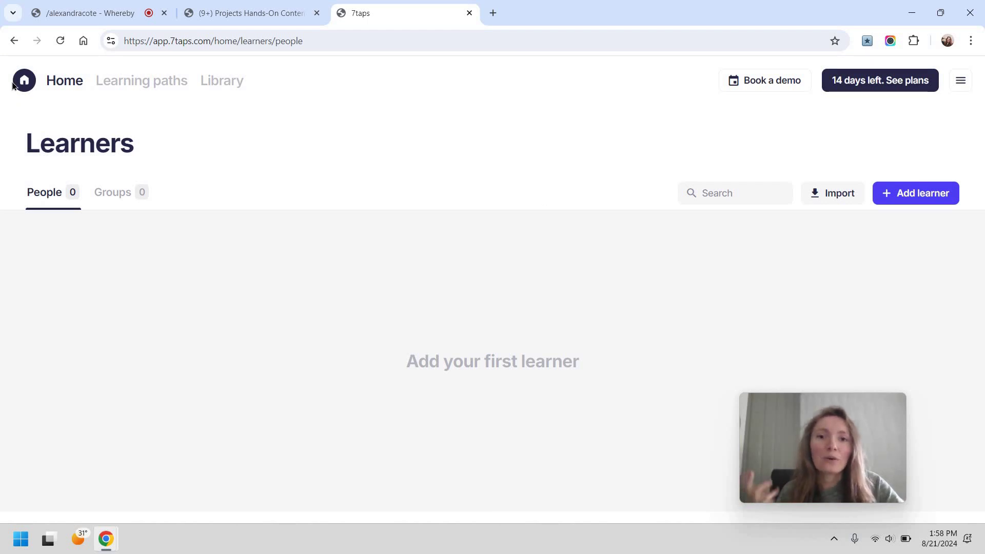
Step: Create a learning path sent by Email and/or SMS, add the Hands-on content writing course to its curriculum, and leave the curriculum editor
left_click(165, 82)
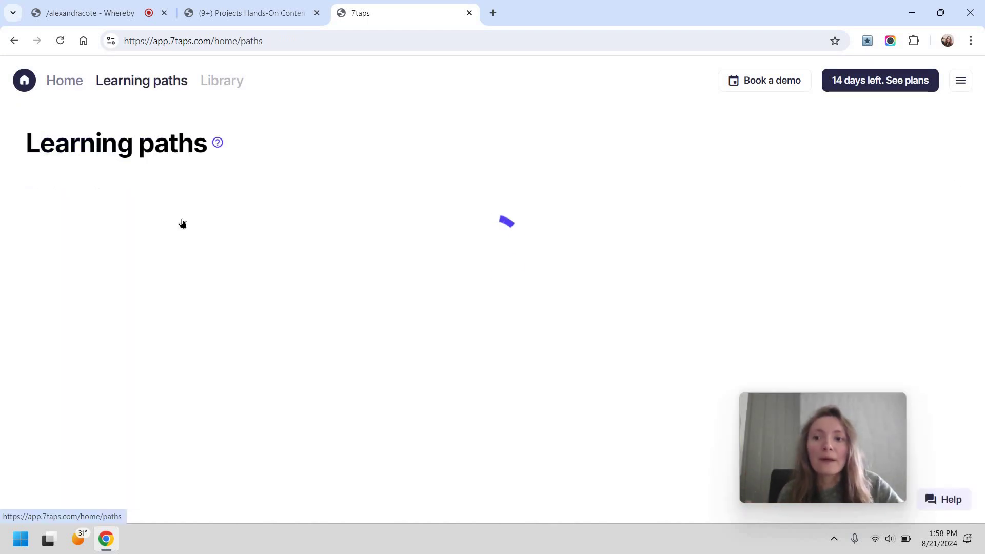
left_click(180, 214)
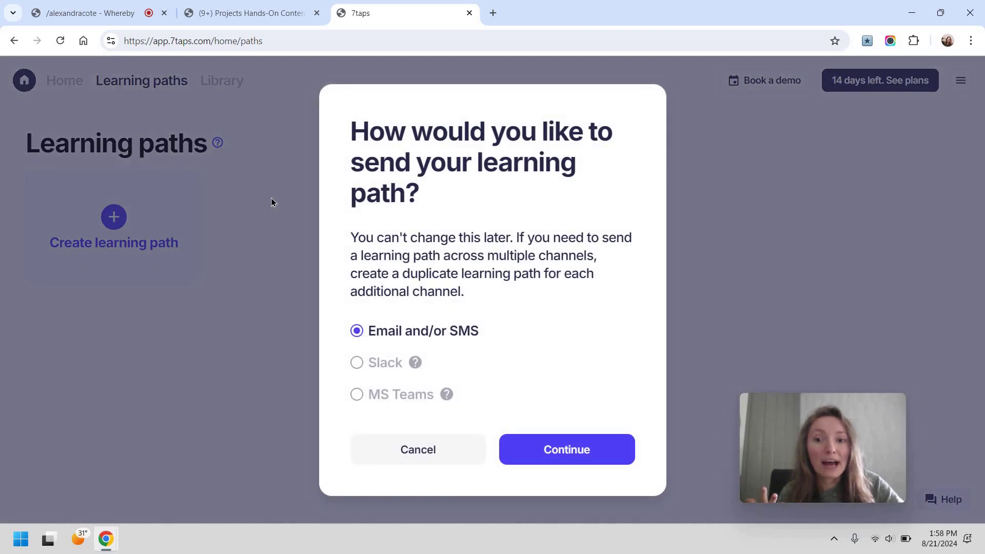
left_click(272, 201)
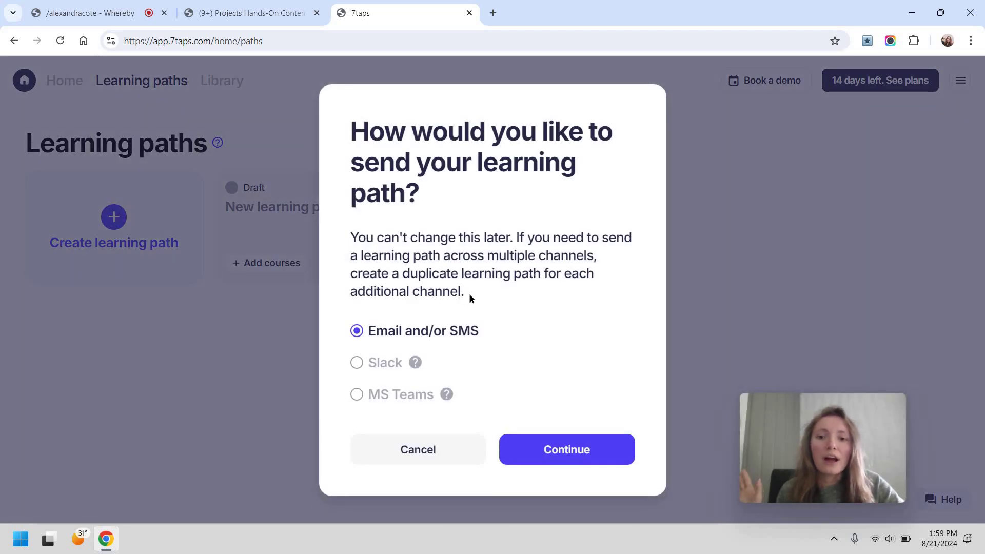
left_click(584, 448)
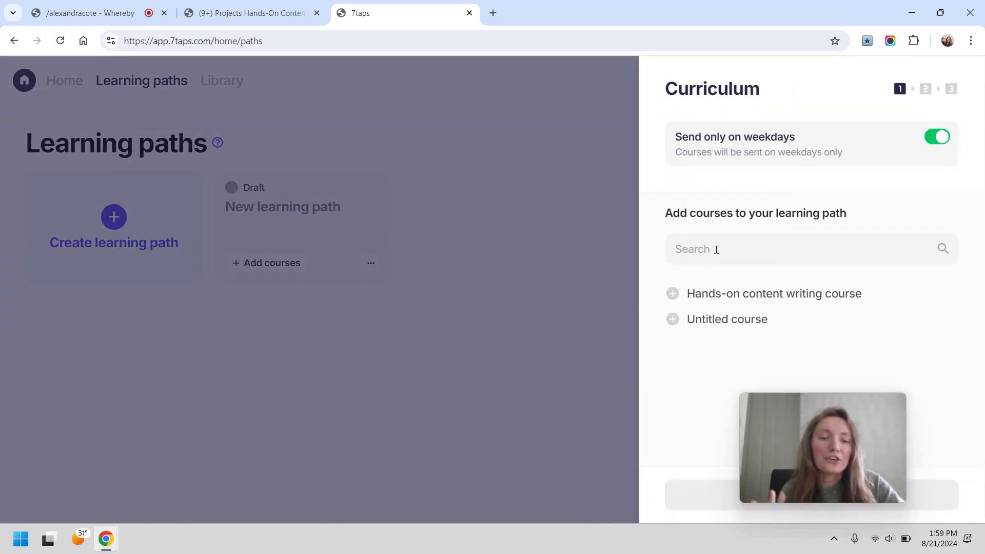
left_click(721, 294)
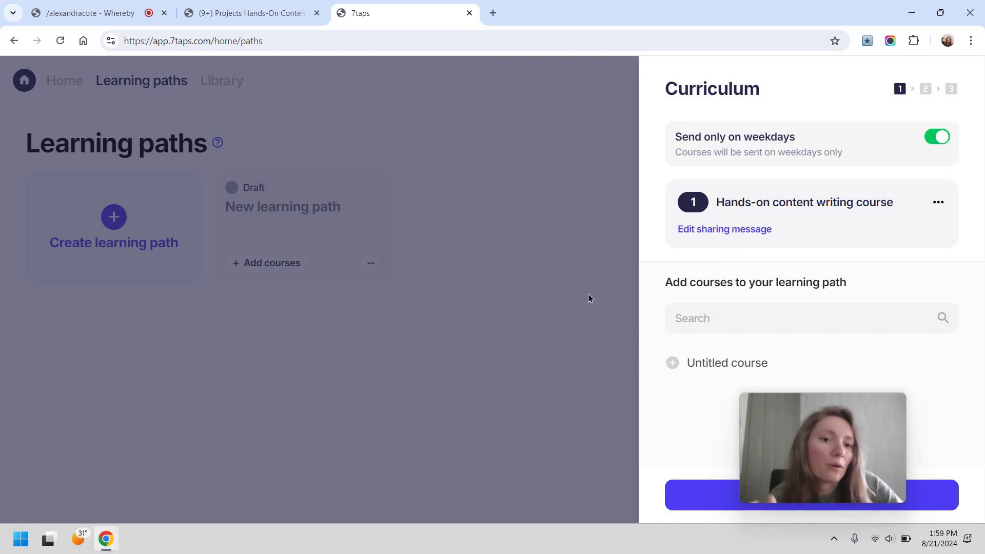
left_click(574, 342)
left_click(573, 339)
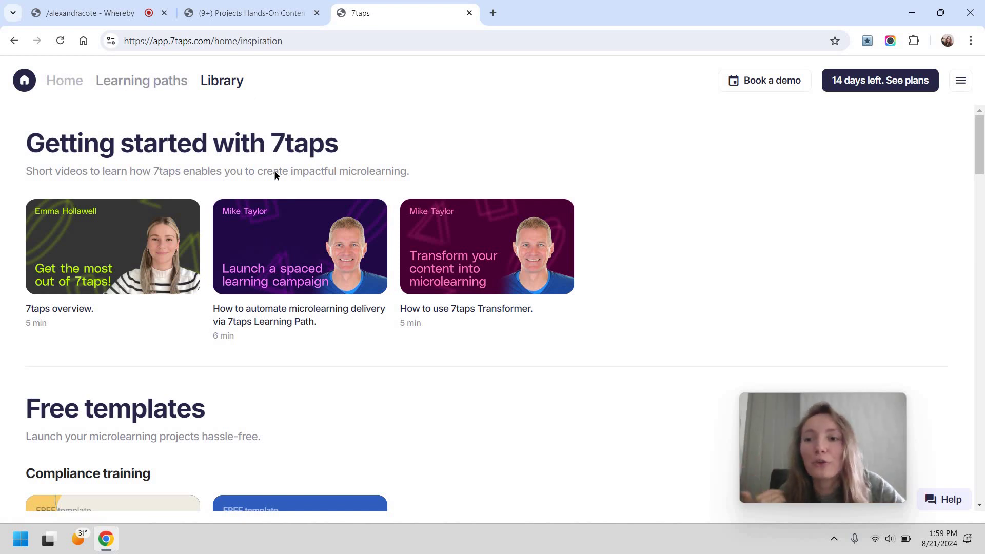
Step: Browse the library's free course templates through leadership development, new hire onboarding, safety training and sales enablement
scroll(275, 176, "down", 3)
scroll(275, 175, "down", 15)
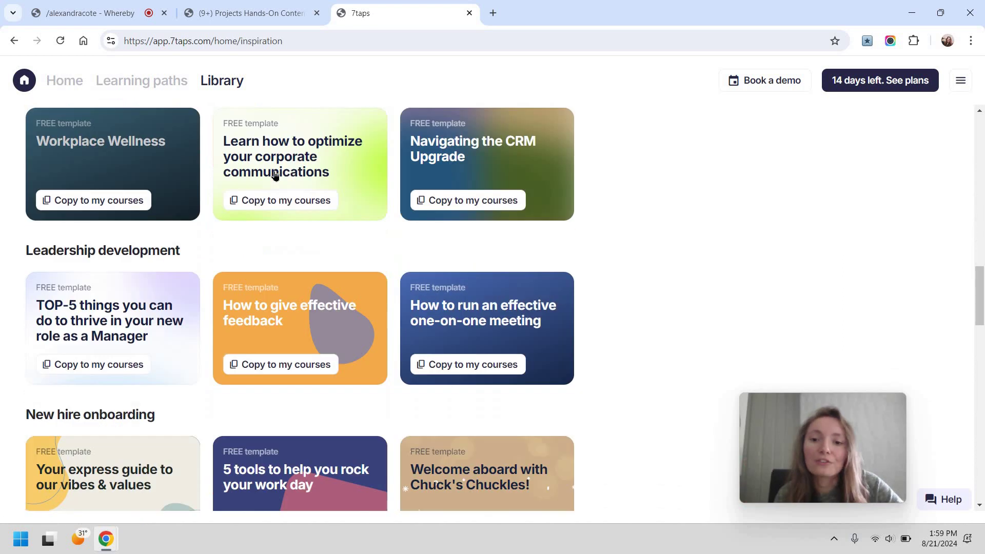
scroll(274, 176, "down", 5)
scroll(265, 293, "down", 3)
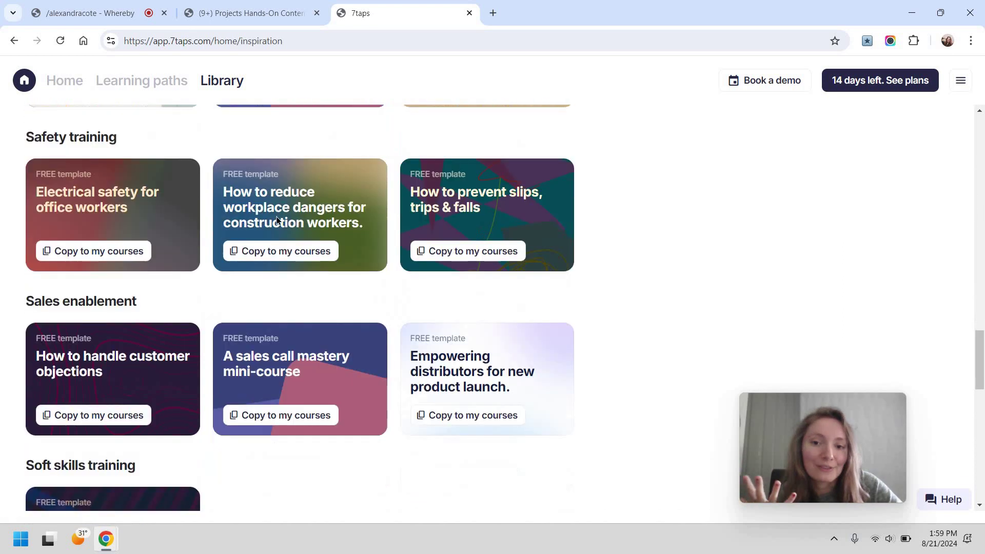
Step: Copy the free "How to promote cybersecurity in your team" template from the library's cybersecurity training section to my courses
scroll(265, 297, "down", 5)
scroll(263, 306, "up", 15)
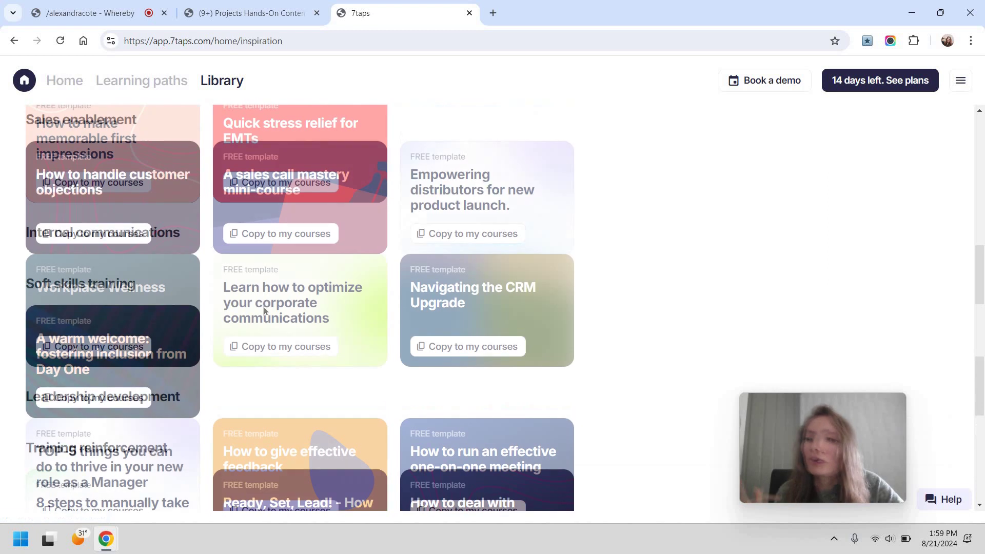
scroll(145, 316, "up", 2)
scroll(153, 317, "up", 5)
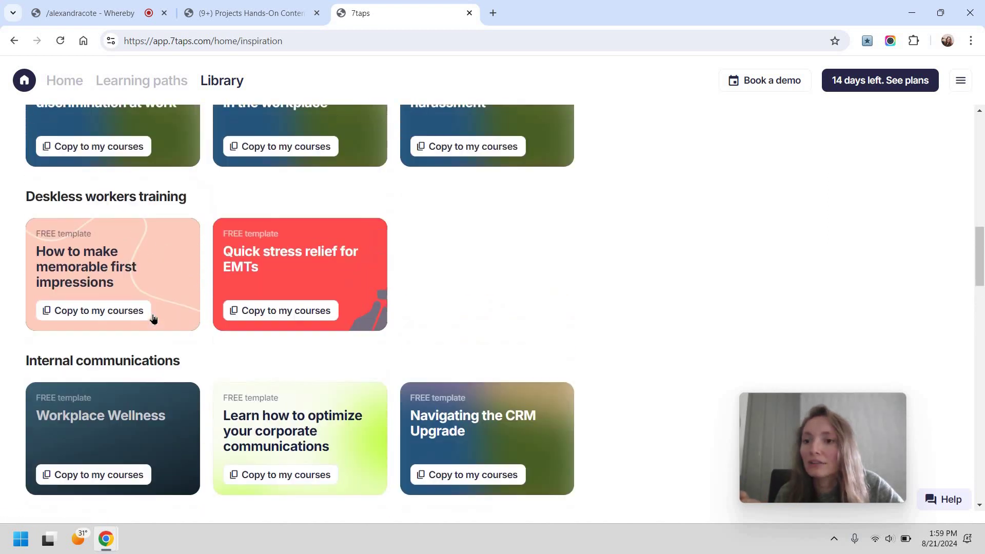
scroll(177, 361, "up", 1)
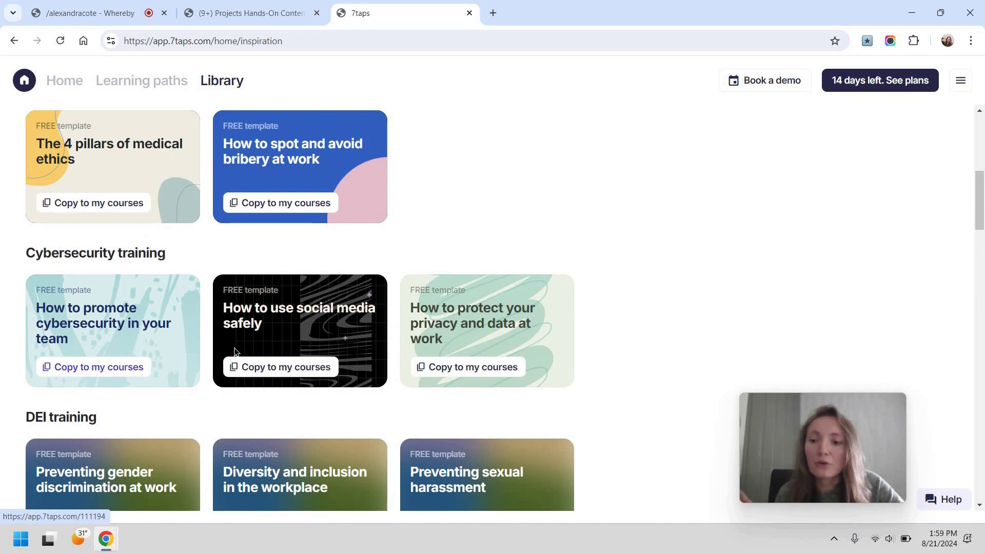
left_click(188, 314)
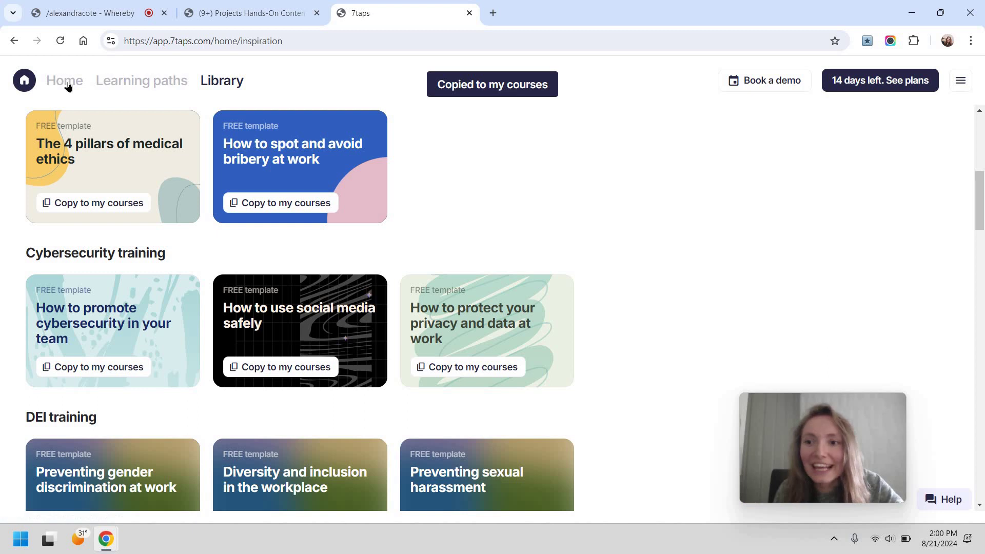
Step: Open the copied cybersecurity course from the home page and preview its cards up to the first quiz question, closing the preview at the end
left_click(65, 81)
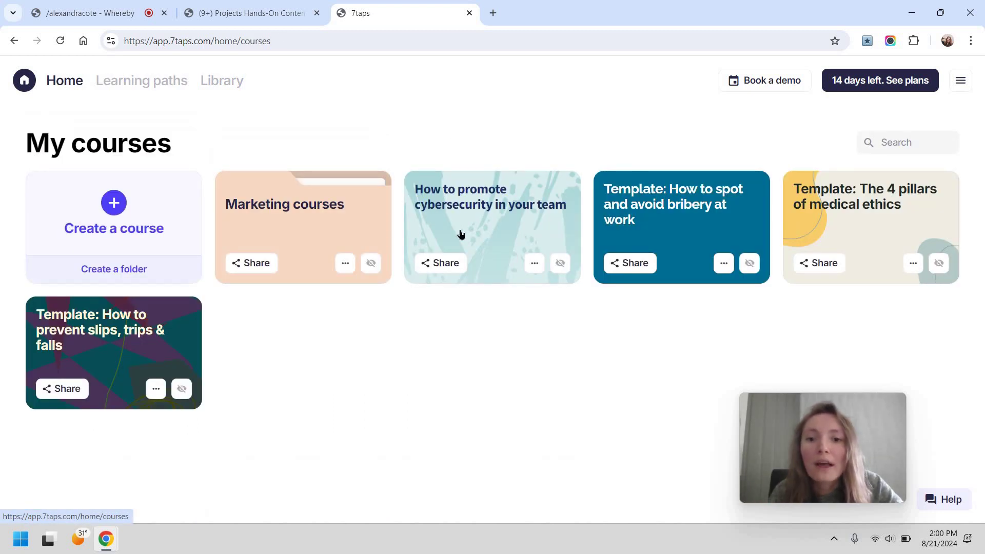
left_click(505, 210)
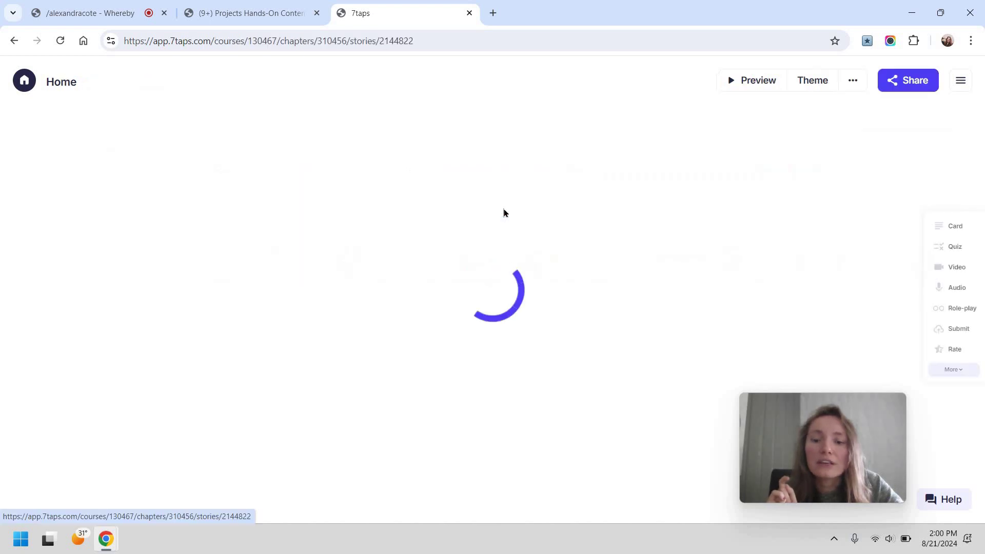
left_click(486, 88)
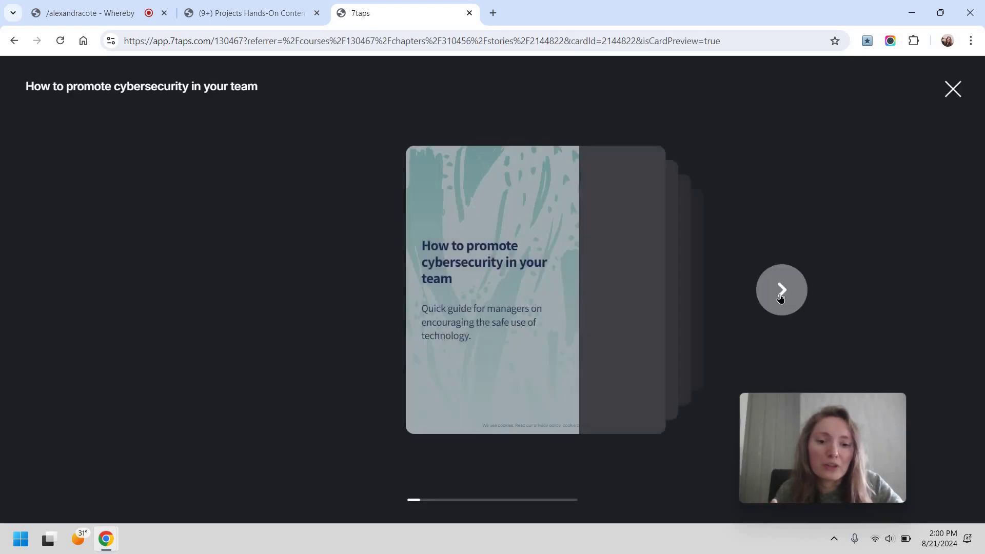
left_click(781, 293)
left_click(780, 293)
left_click(781, 292)
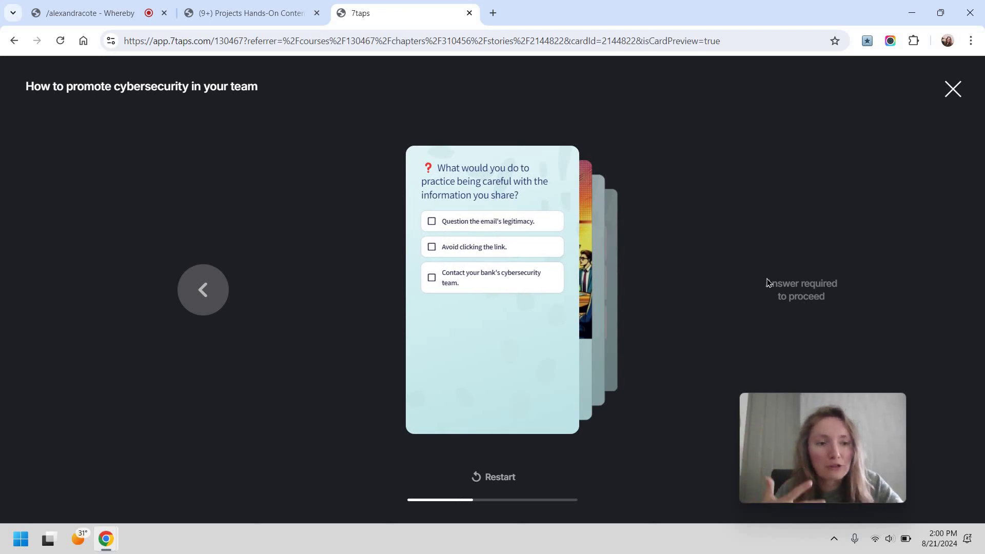
left_click(950, 89)
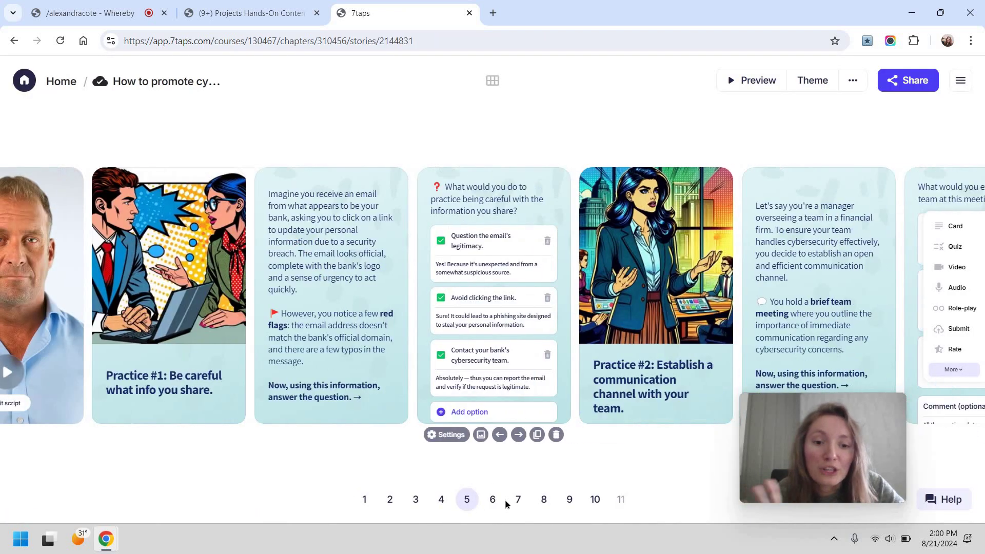
Step: Go to card 7 of the cybersecurity course in the editor
left_click(518, 500)
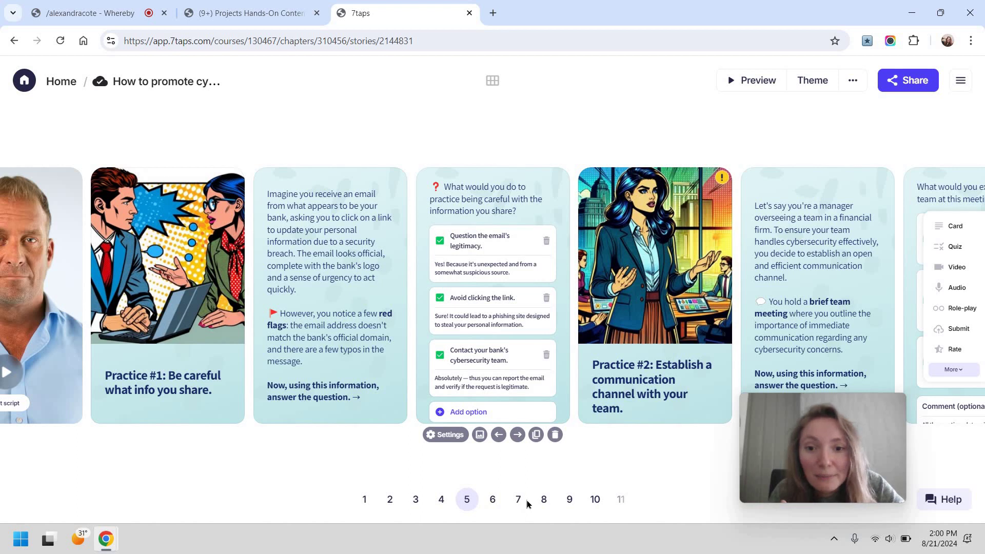